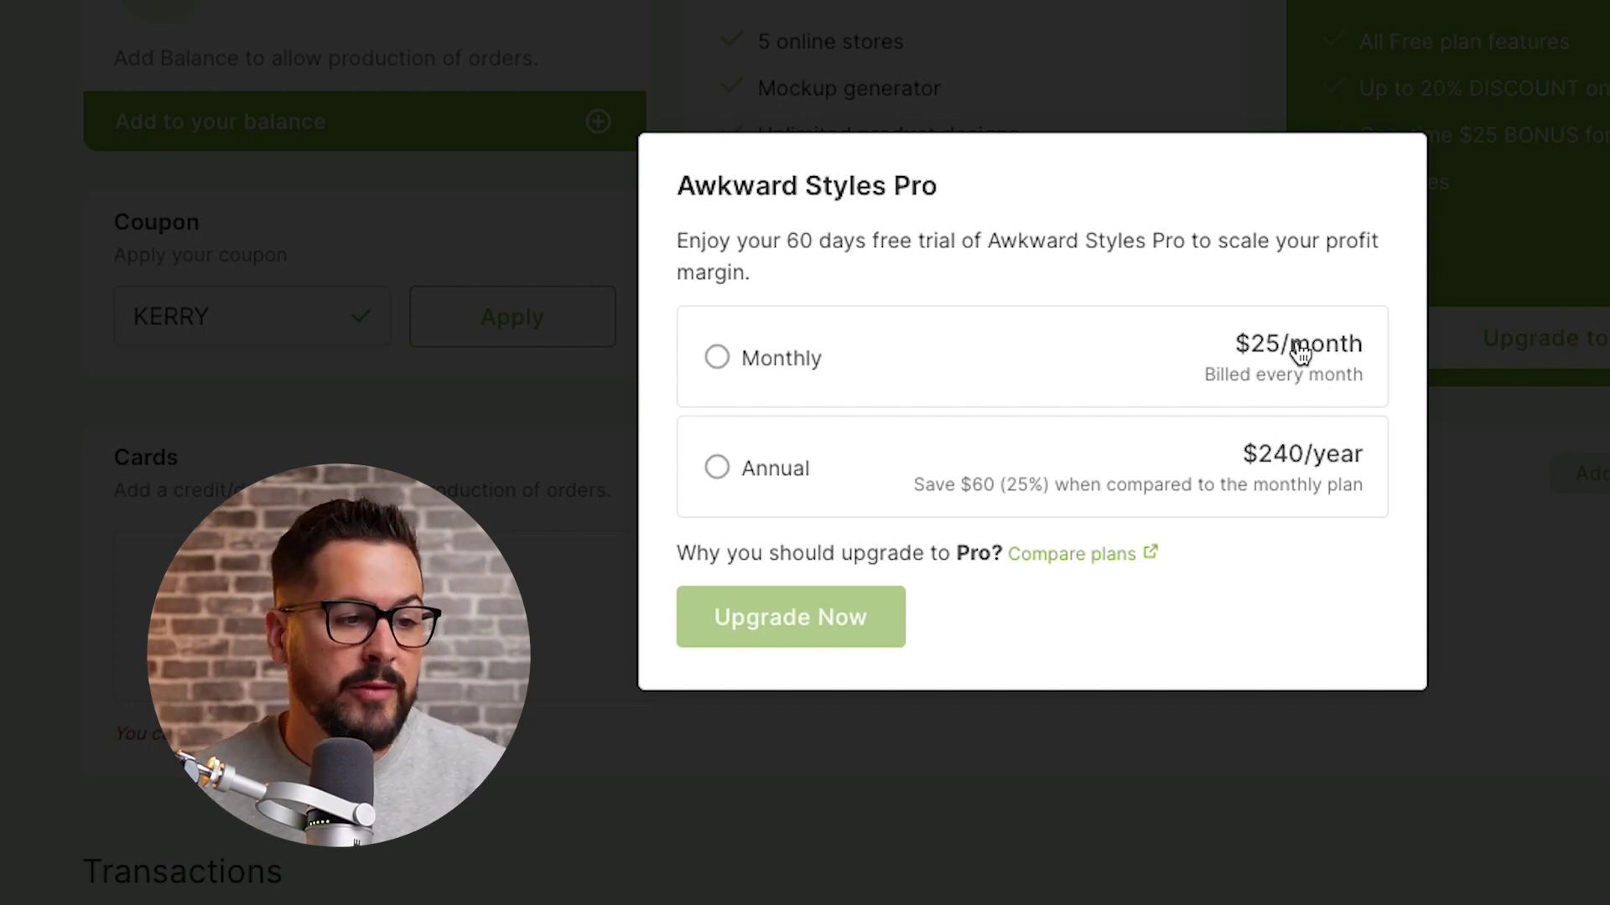
# Choose the Monthly $25/month billing option for Awkward Styles Pro and submit the upgrade
pyautogui.click(718, 359)
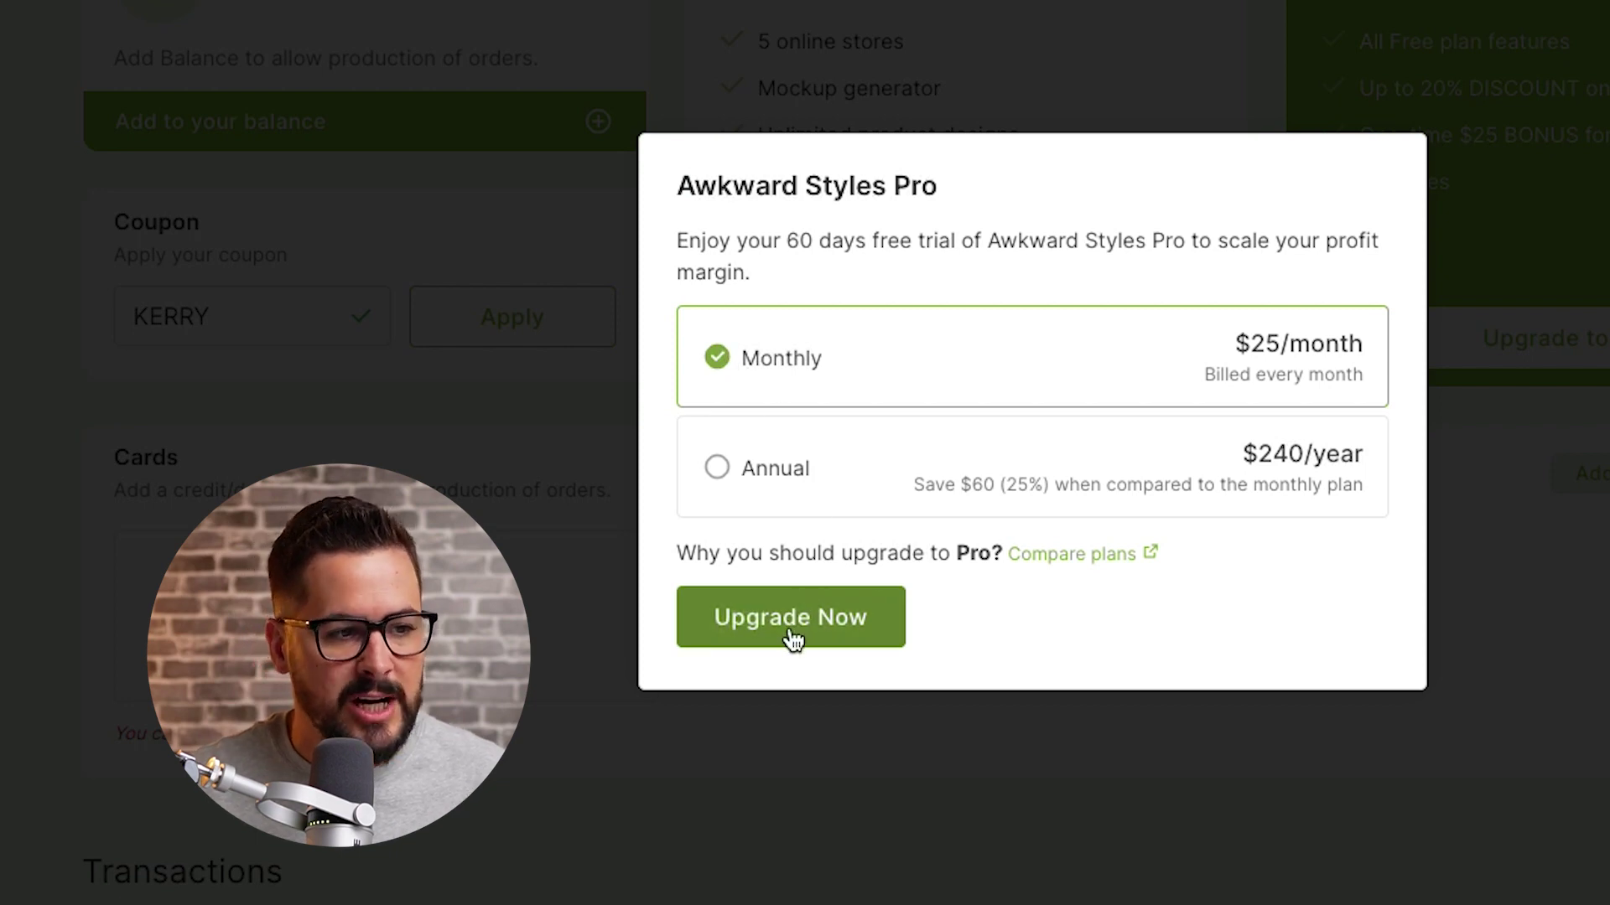
pyautogui.click(880, 642)
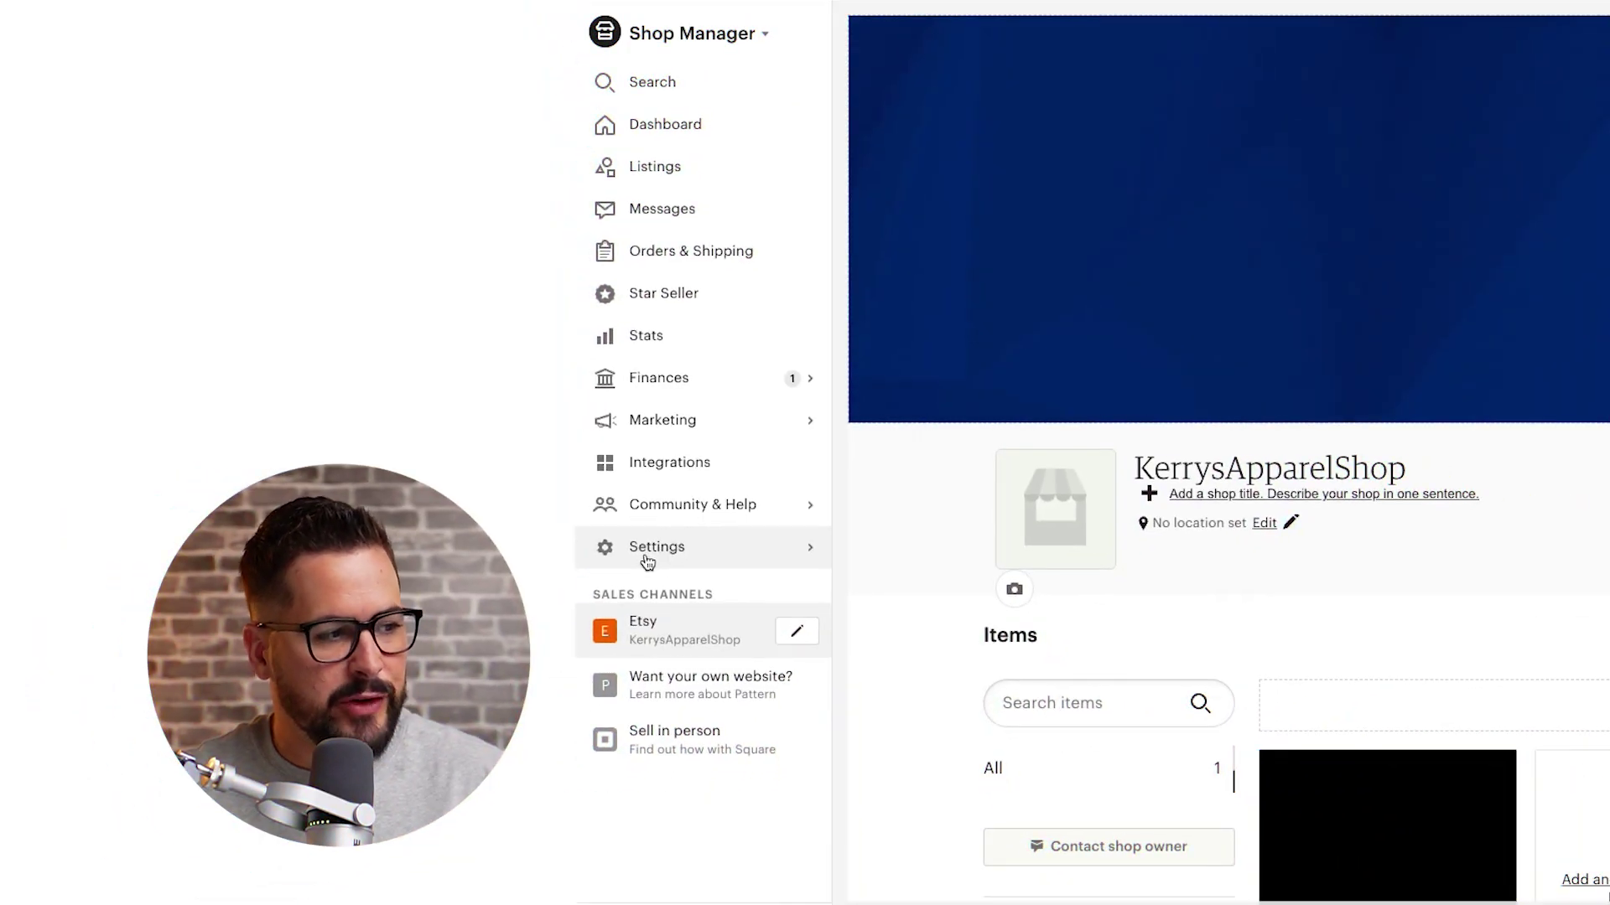
# In Etsy Shop Manager, start a new production partner in the shop's production partner settings and name it Awkward Styles
pyautogui.click(649, 562)
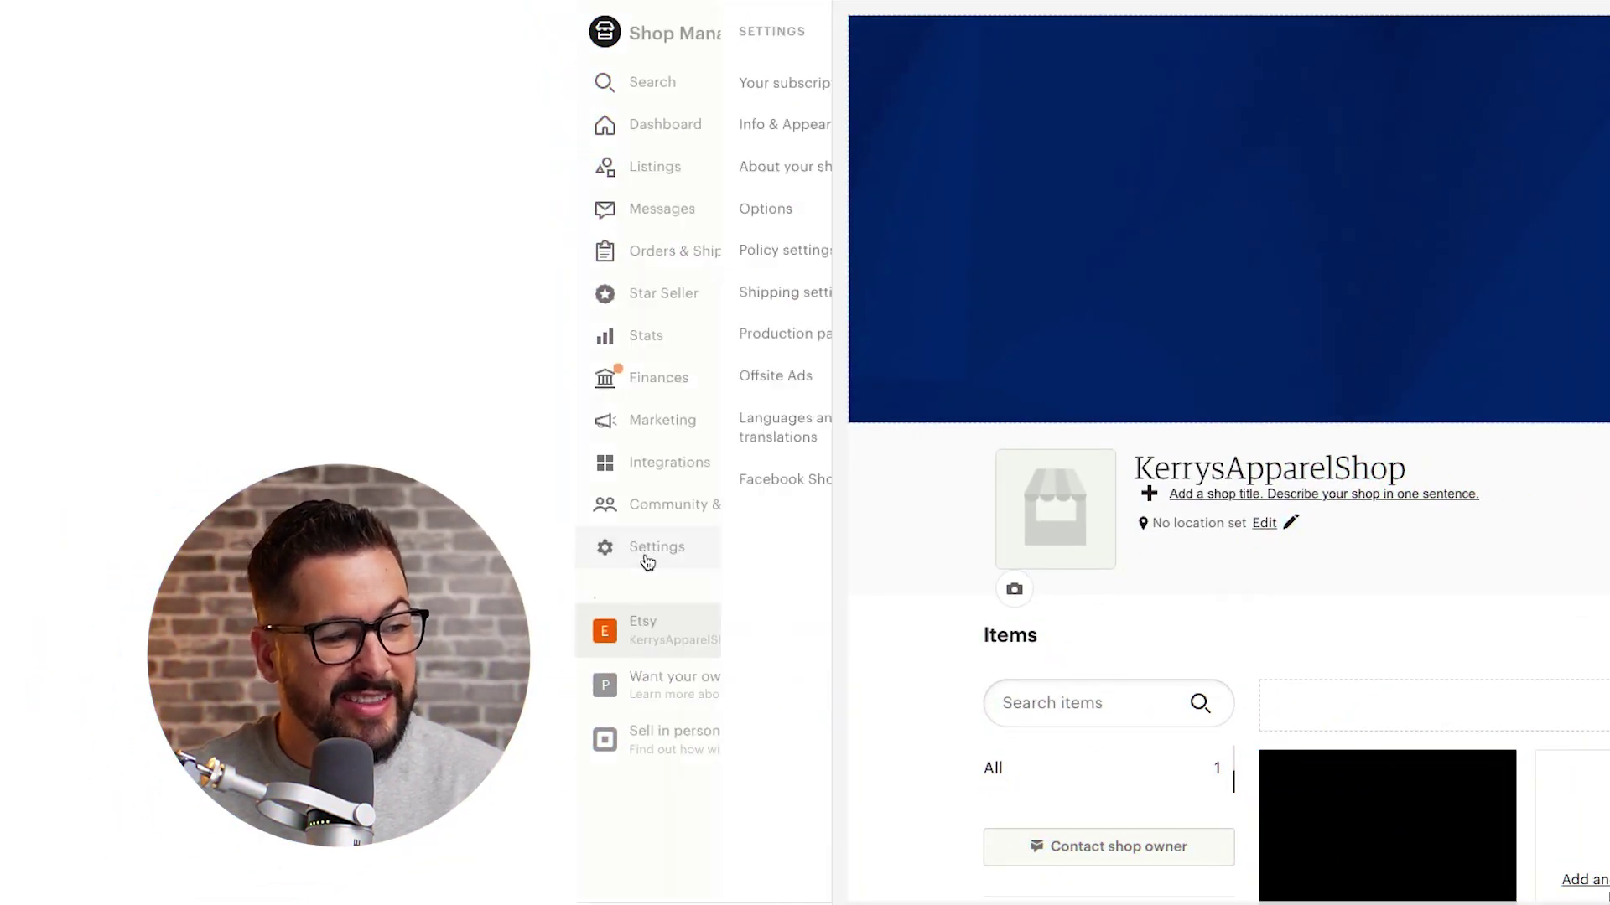
pyautogui.click(719, 347)
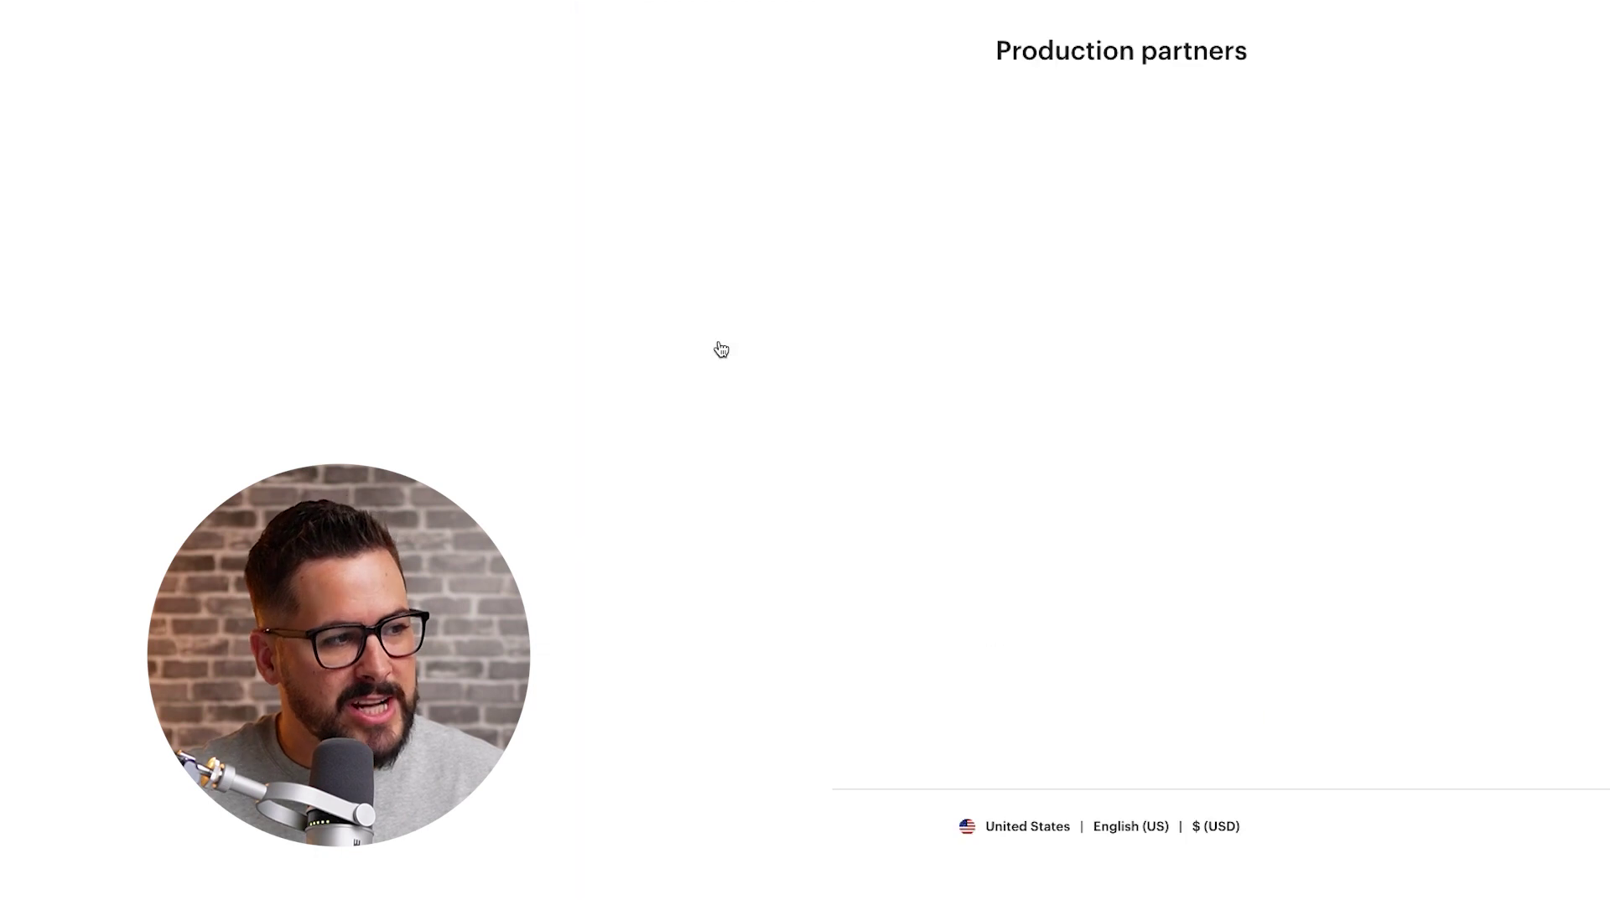
pyautogui.click(833, 147)
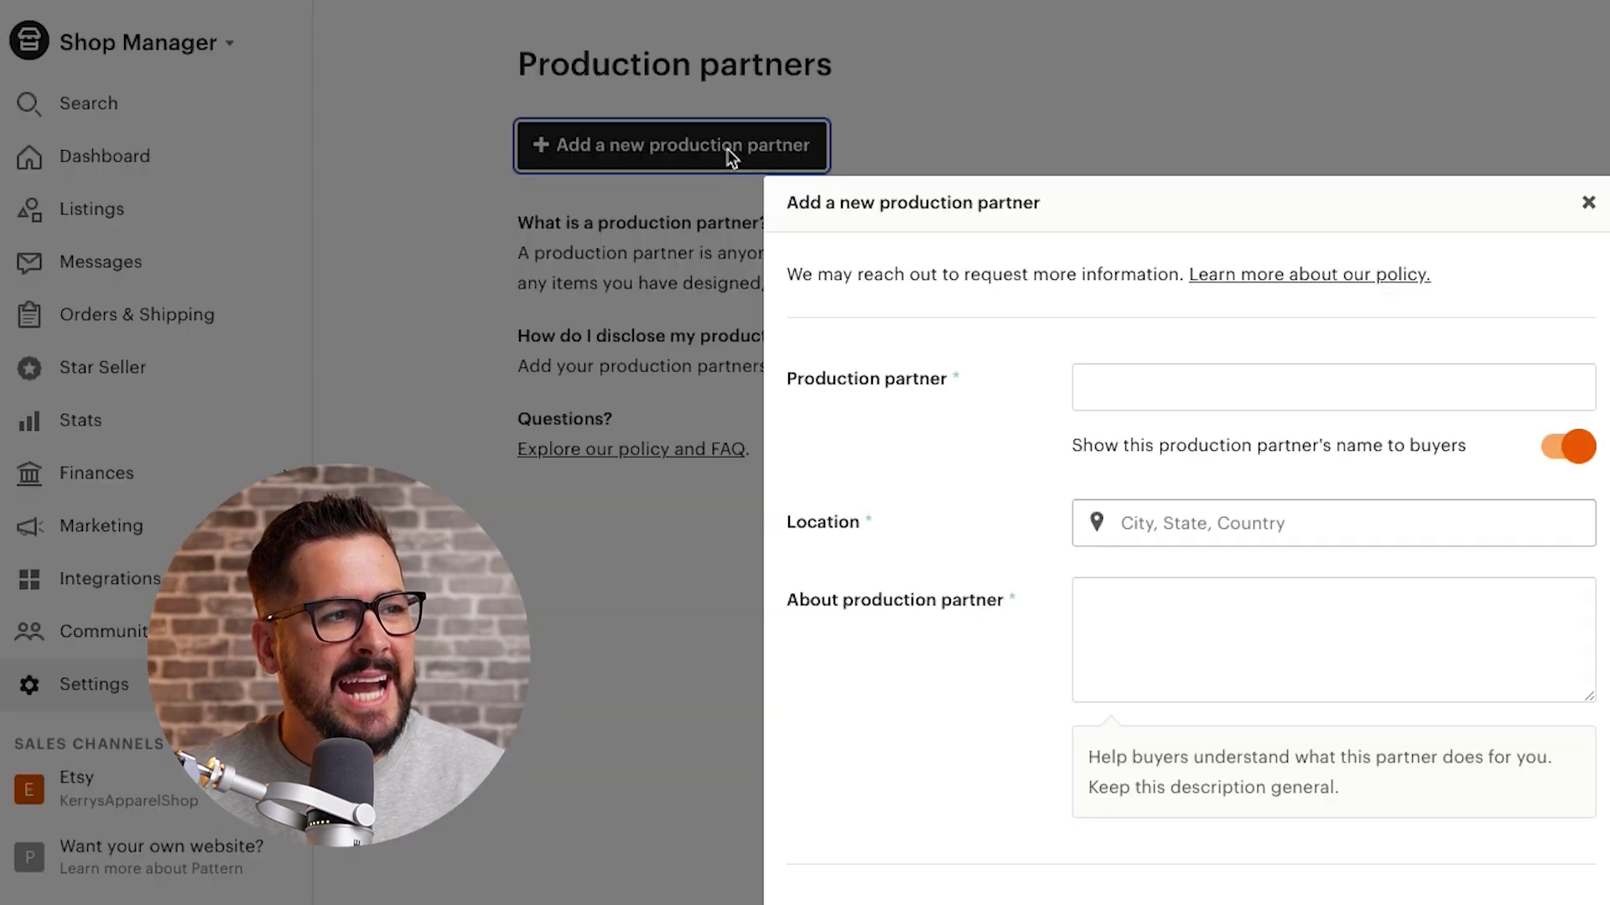
pyautogui.click(1292, 386)
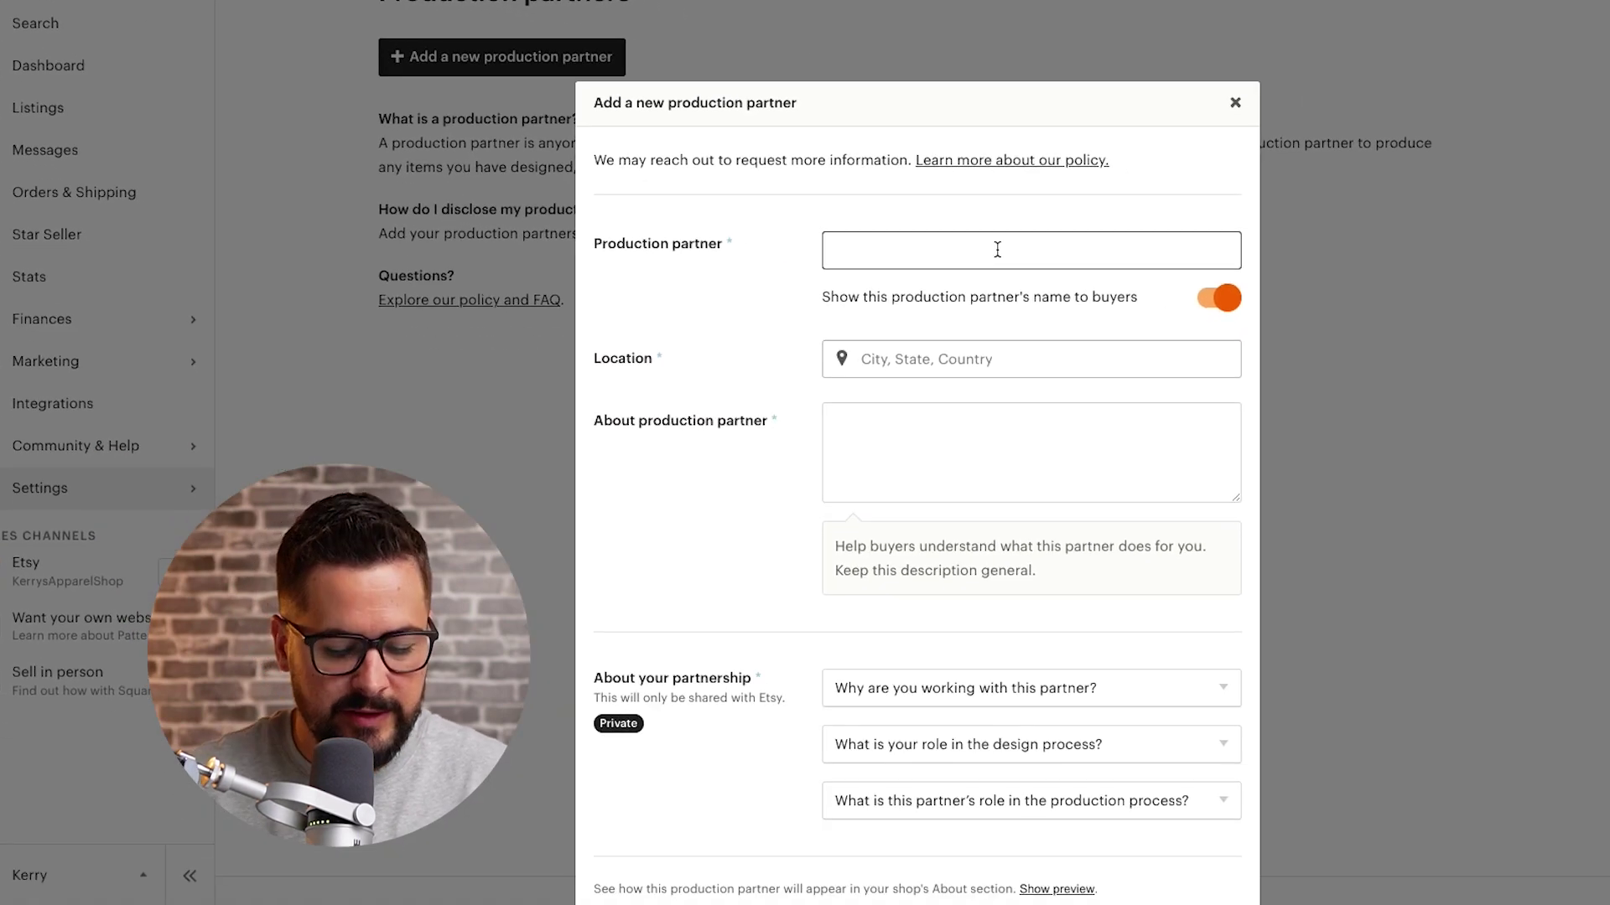
pyautogui.write('Awkward Styles')
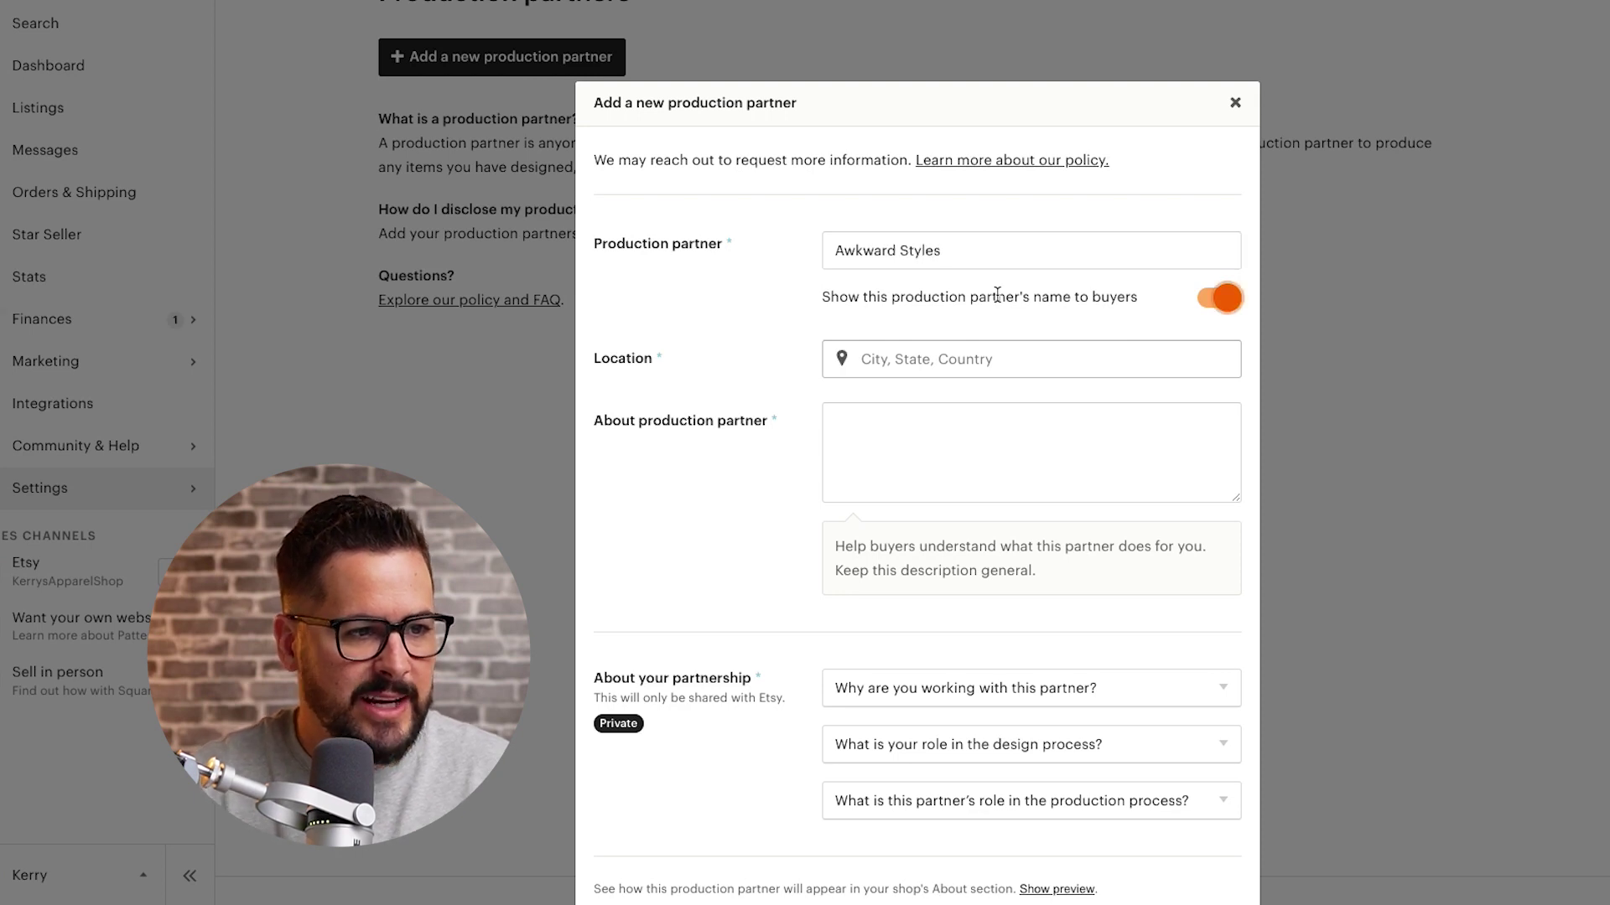
# Set the production partner's location to Los Angeles, California, United States Of America
pyautogui.click(953, 369)
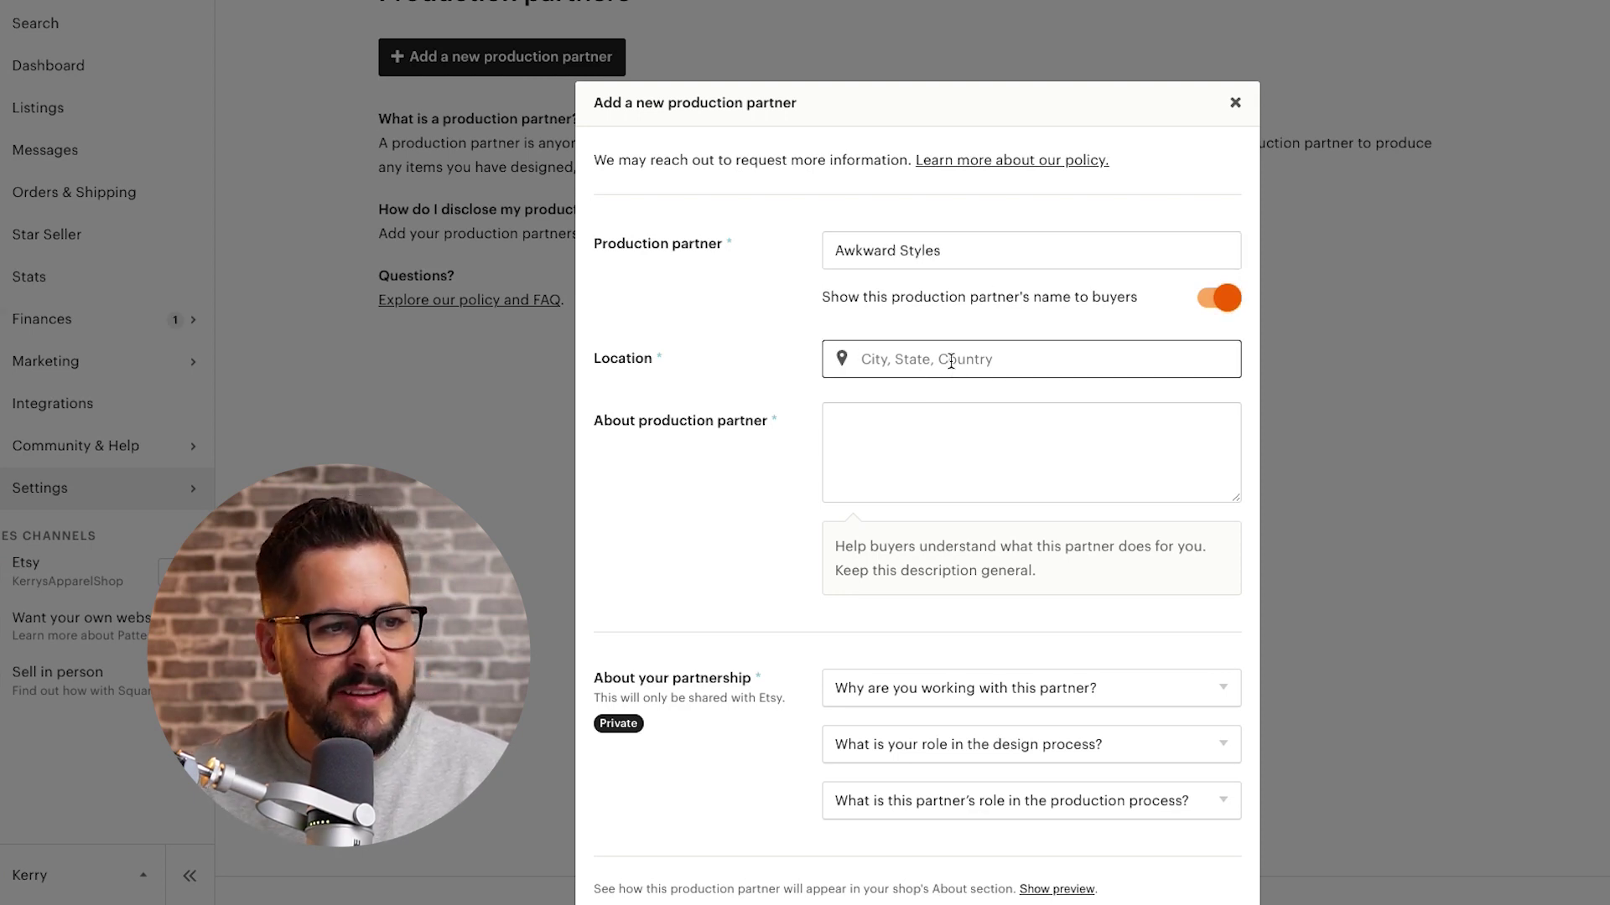
pyautogui.write('los angela')
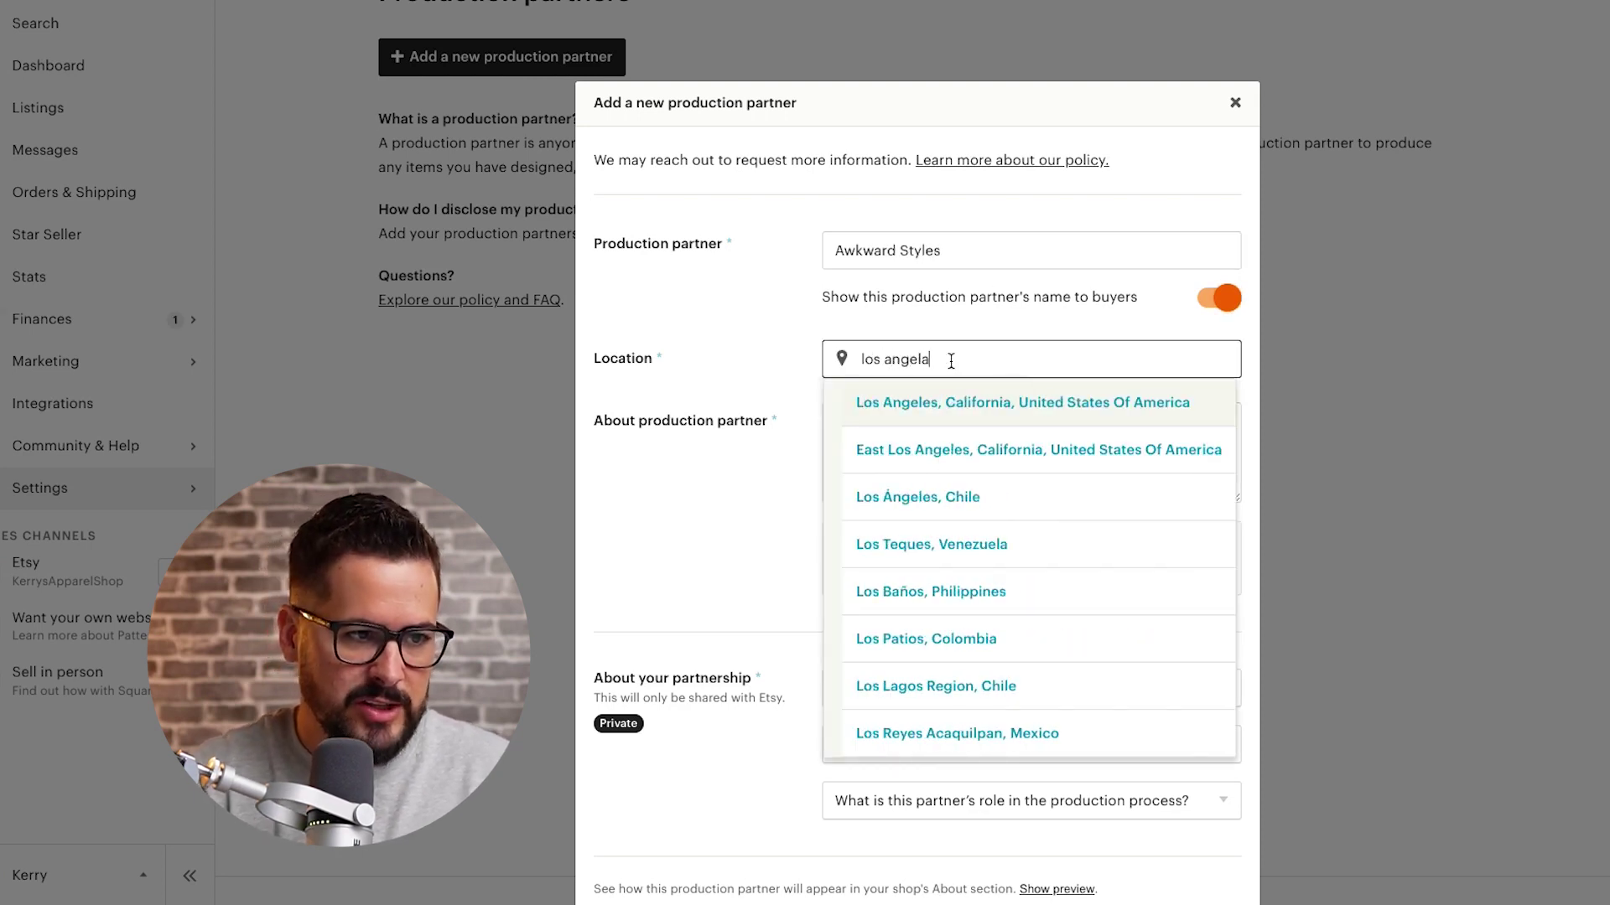
pyautogui.press('BackSpace')
pyautogui.write('es')
pyautogui.click(983, 403)
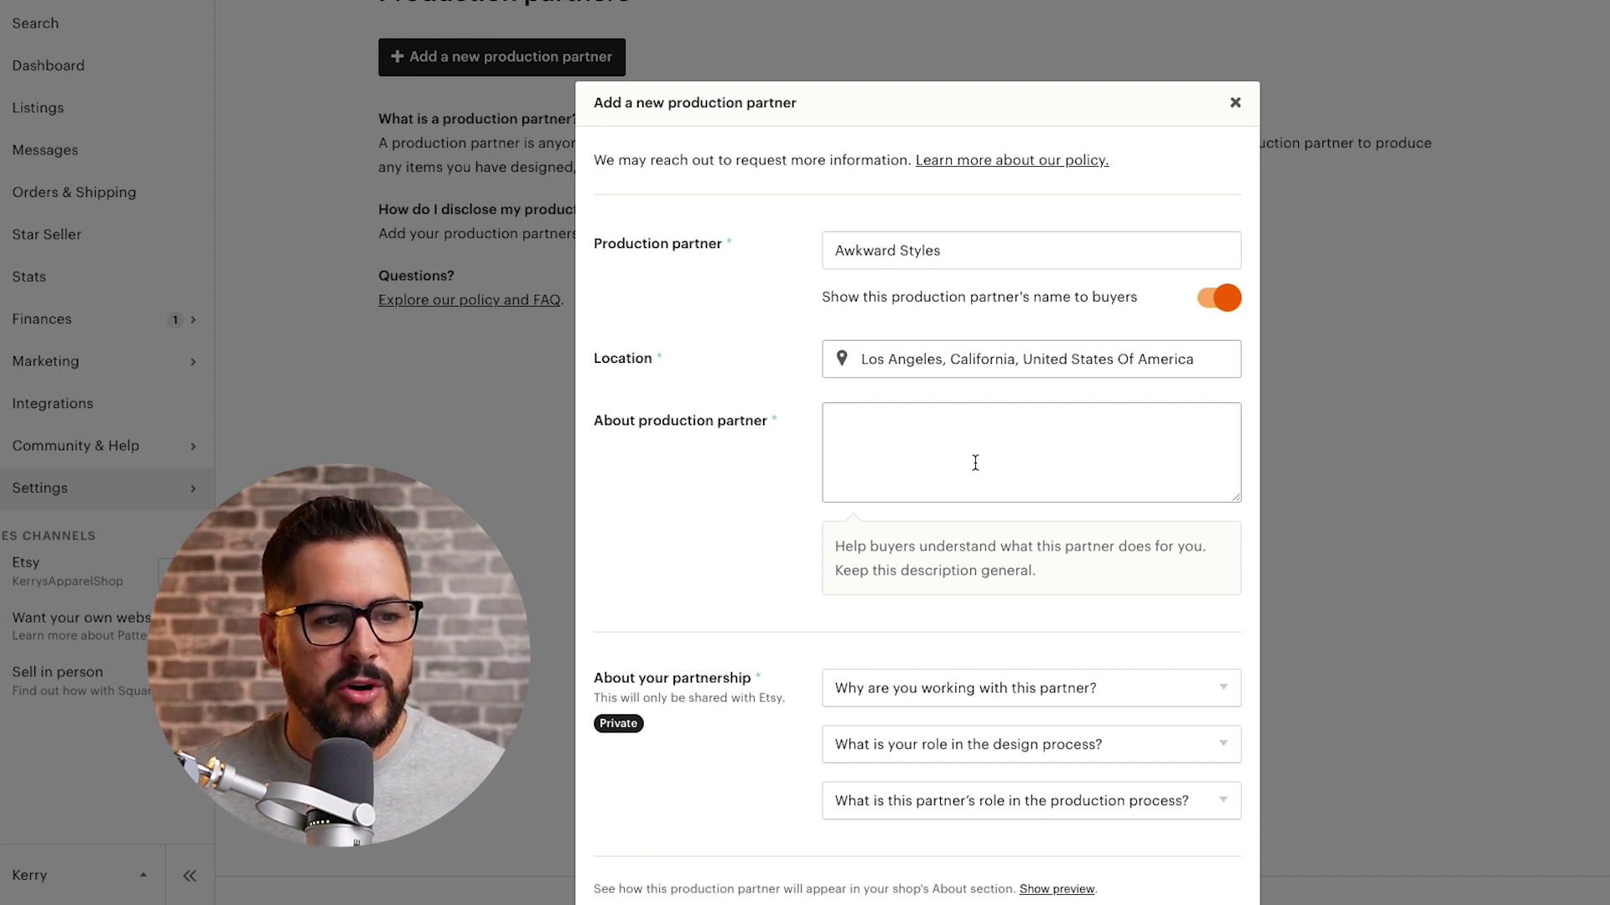
# Describe the production partner as "Print on demand company for printing and fulfilling our merchandise"
pyautogui.click(975, 462)
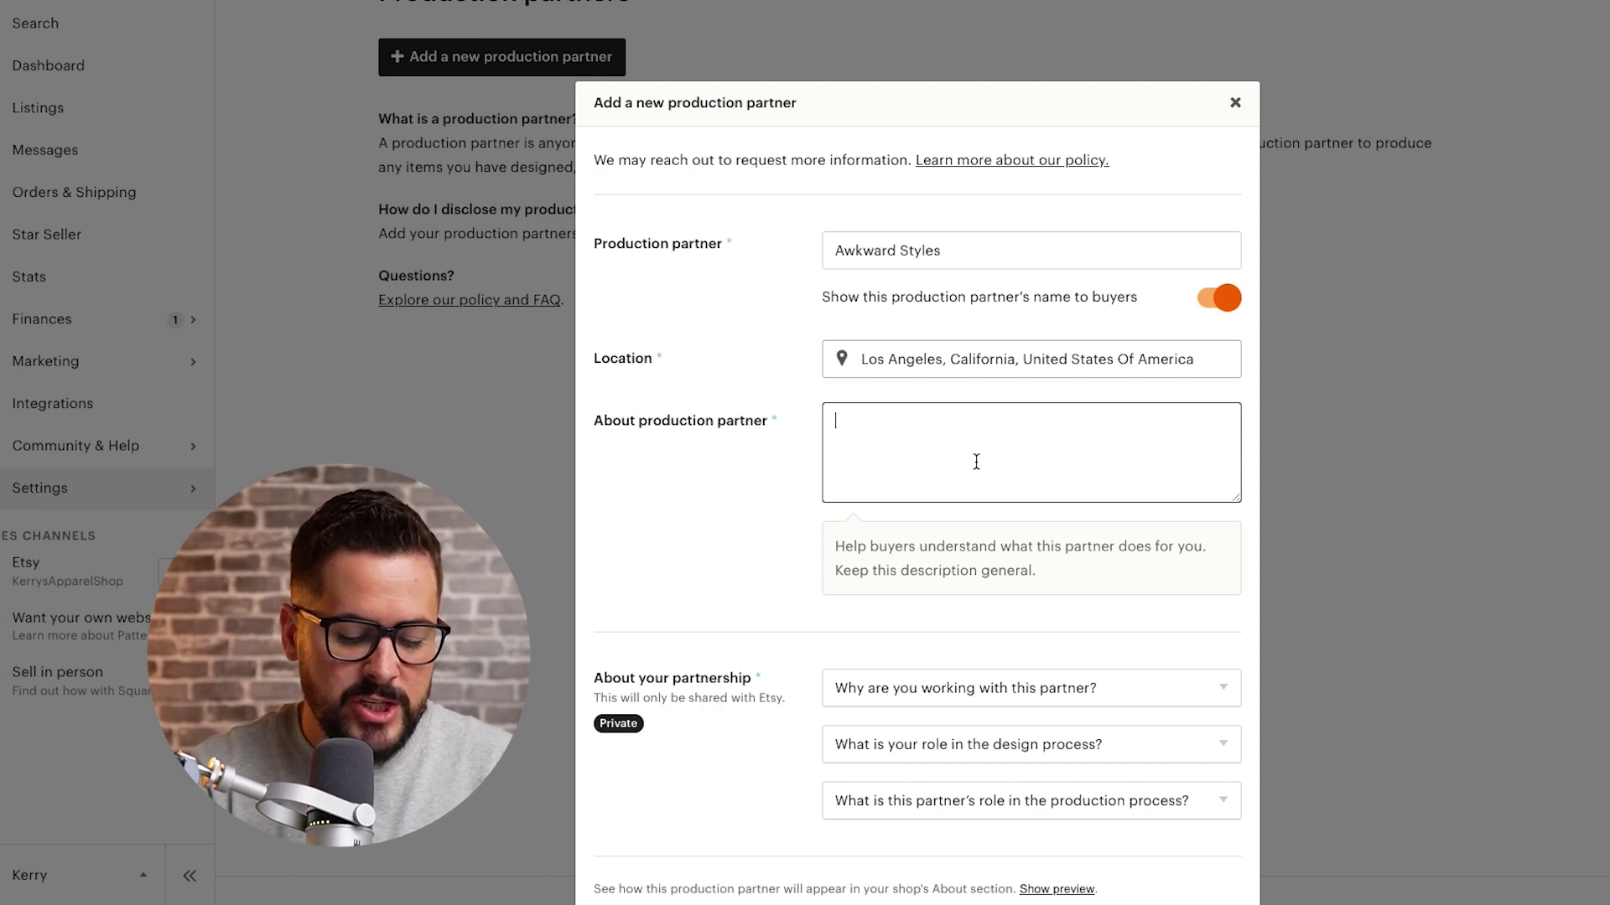
pyautogui.write('Fullfillm')
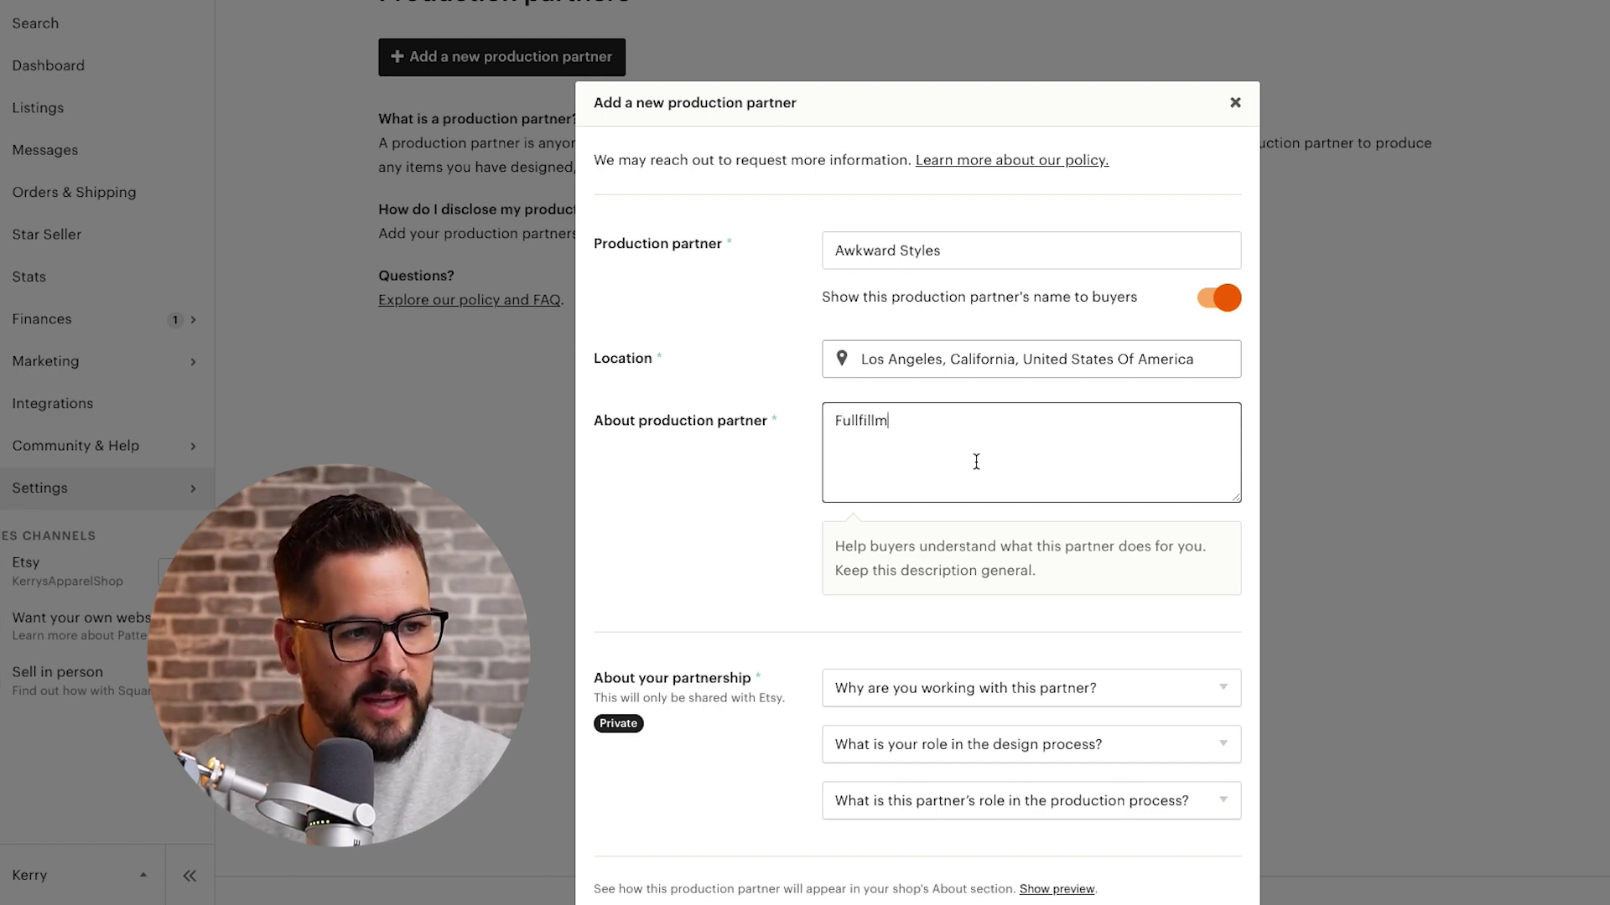
pyautogui.write('ent and pr')
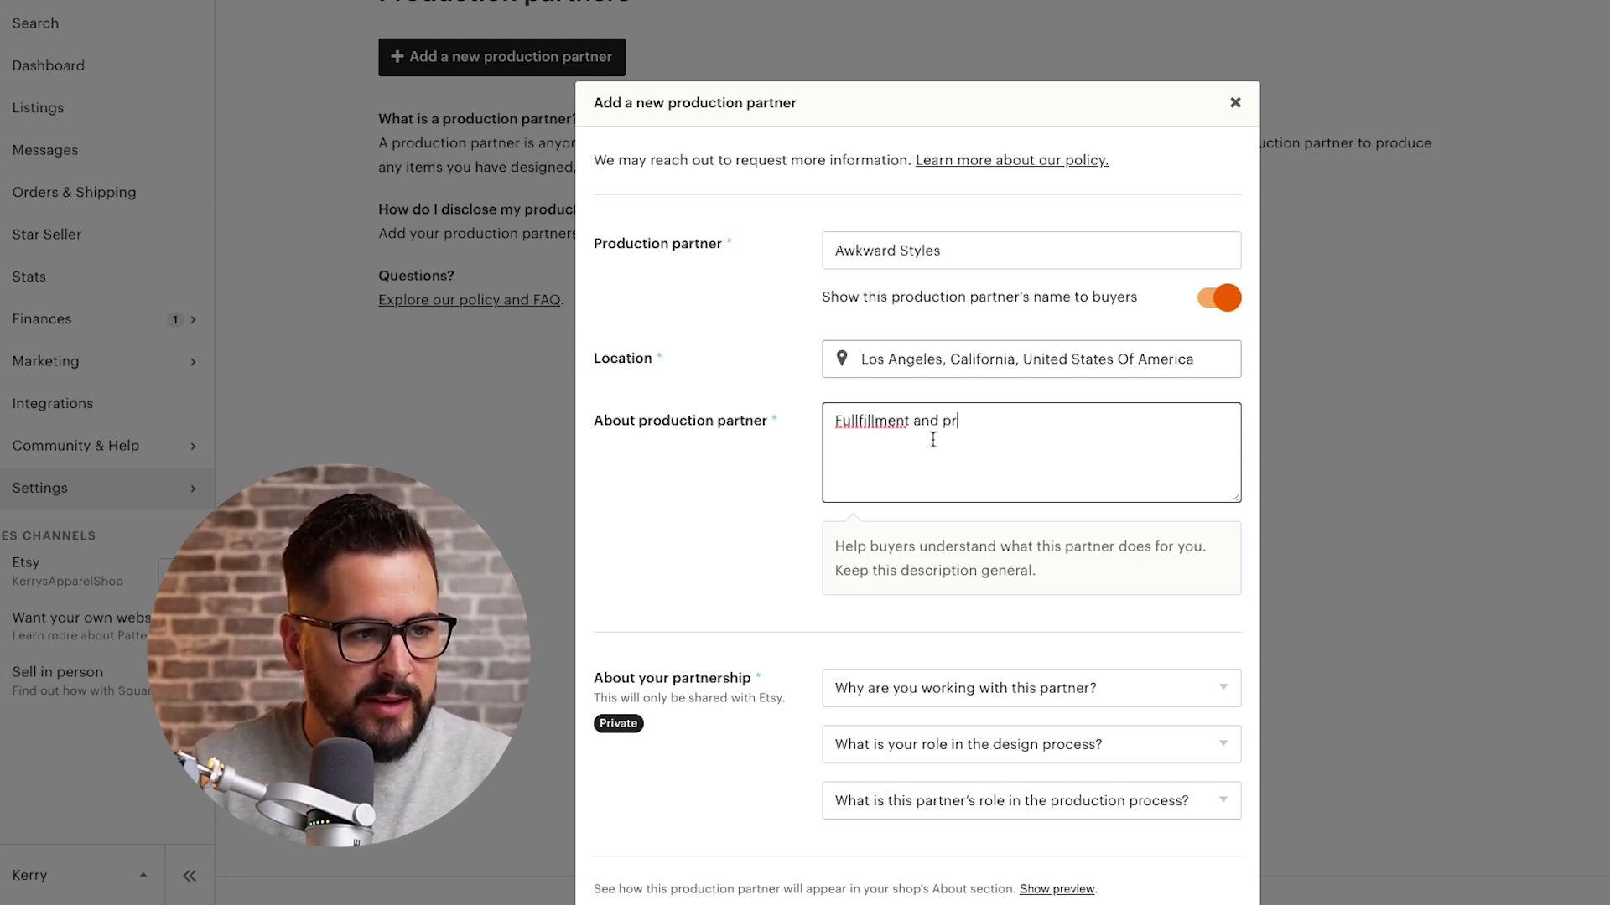
pyautogui.rightClick(891, 418)
pyautogui.click(1032, 426)
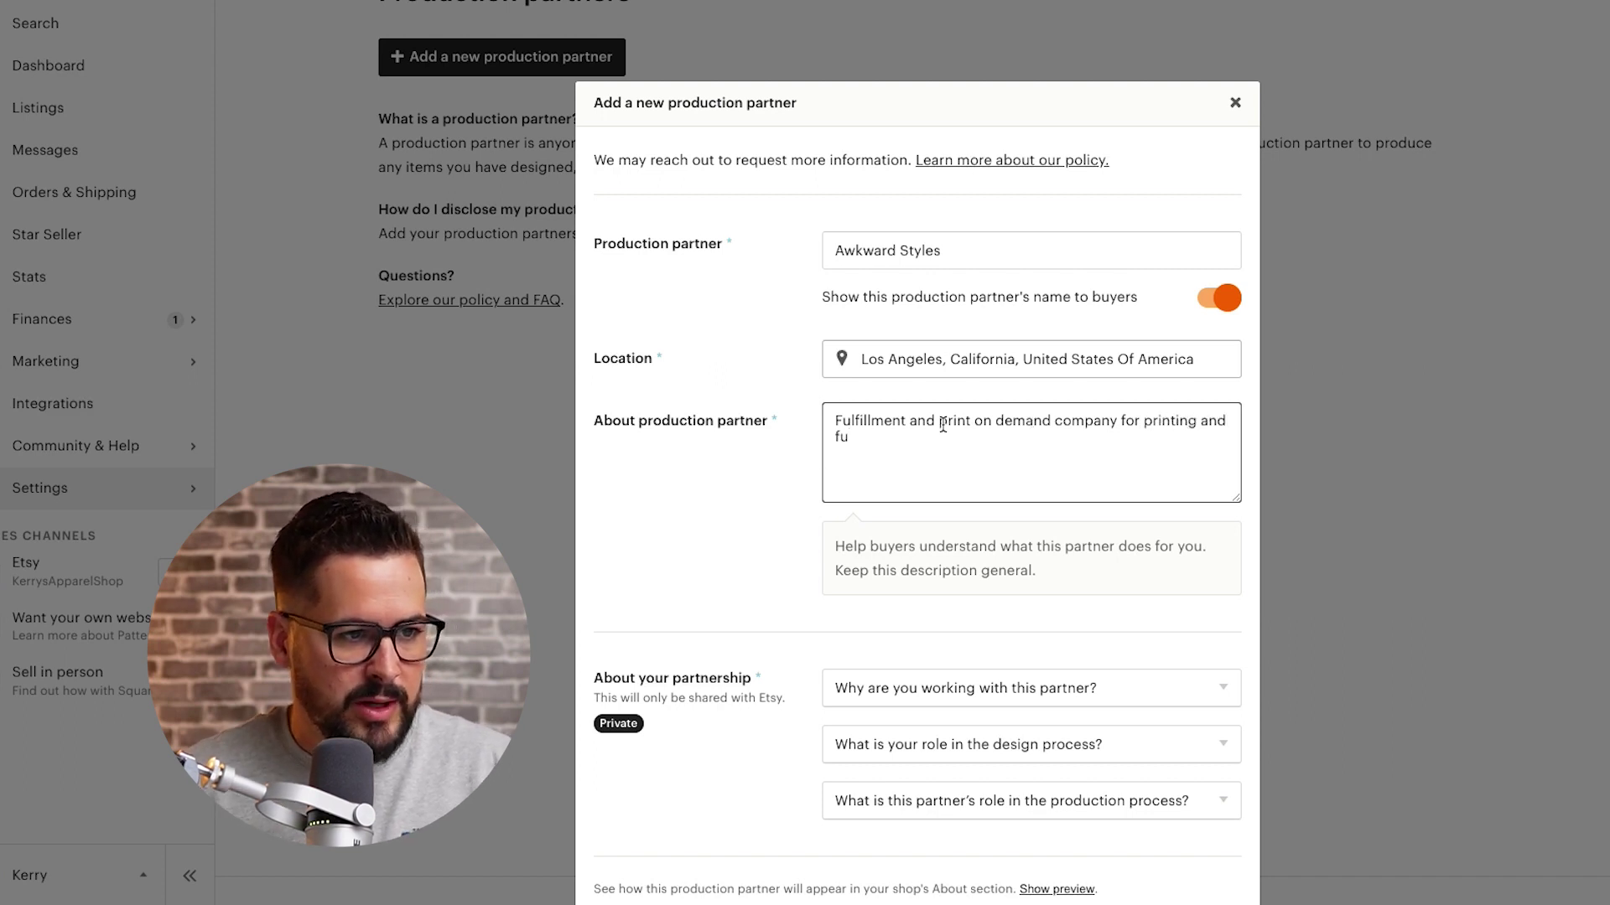
pyautogui.moveTo(948, 422); pyautogui.dragTo(832, 422)
pyautogui.write('P')
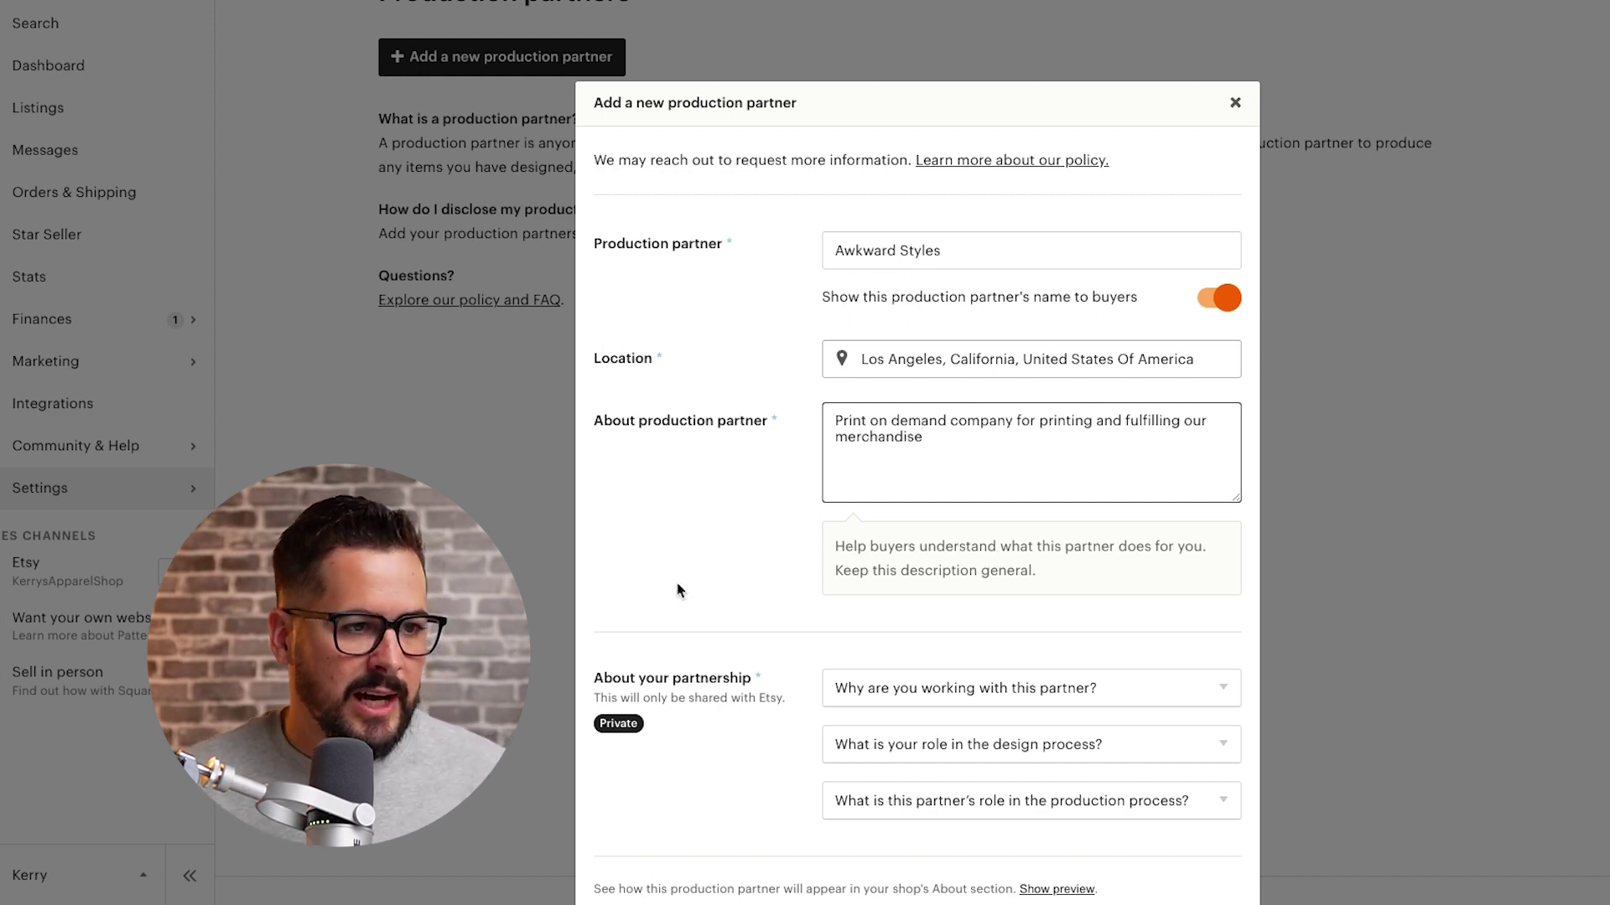
# Answer the partnership questions with no technical ability or equipment and "I design everything myself", and open the choices for the partner's production role
pyautogui.scroll(-3, 678, 590)
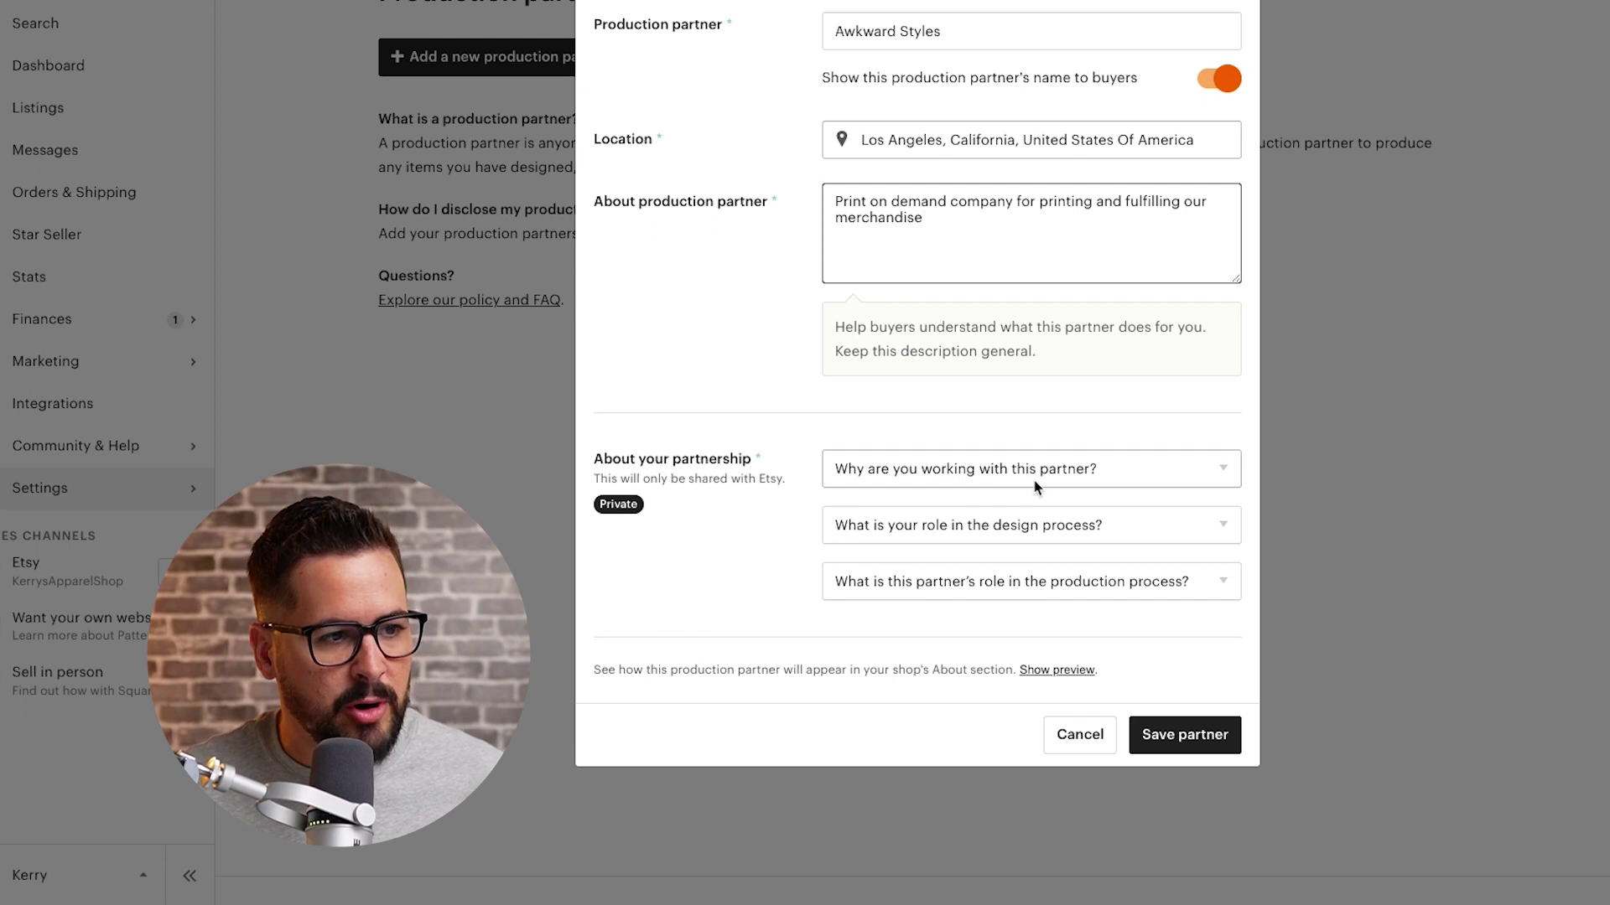
pyautogui.click(1154, 467)
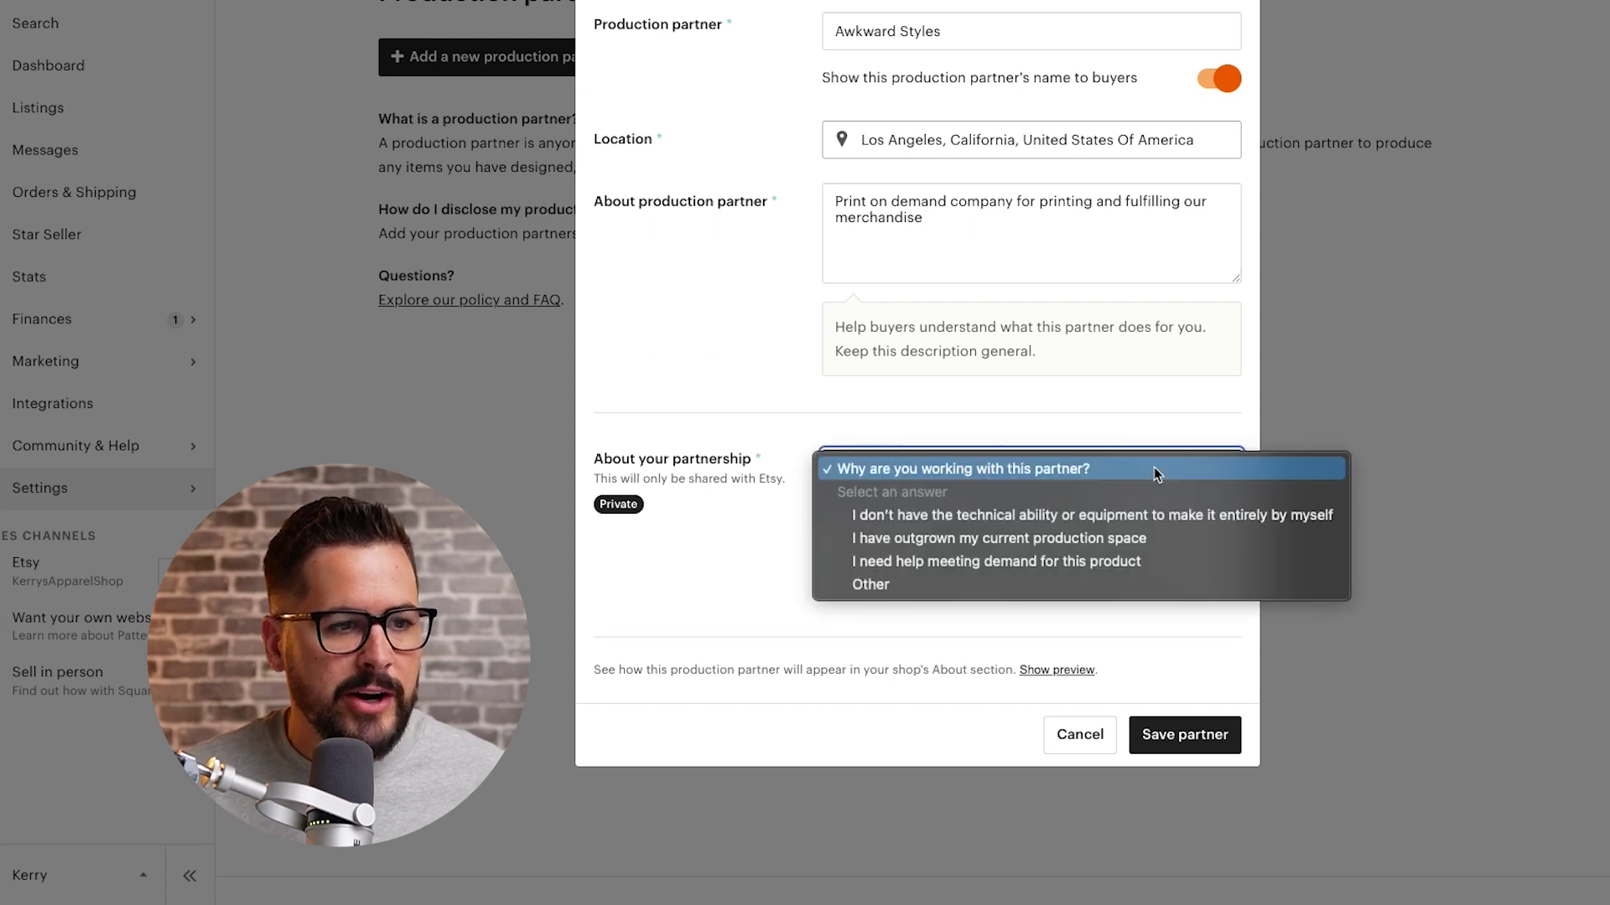
pyautogui.click(1163, 521)
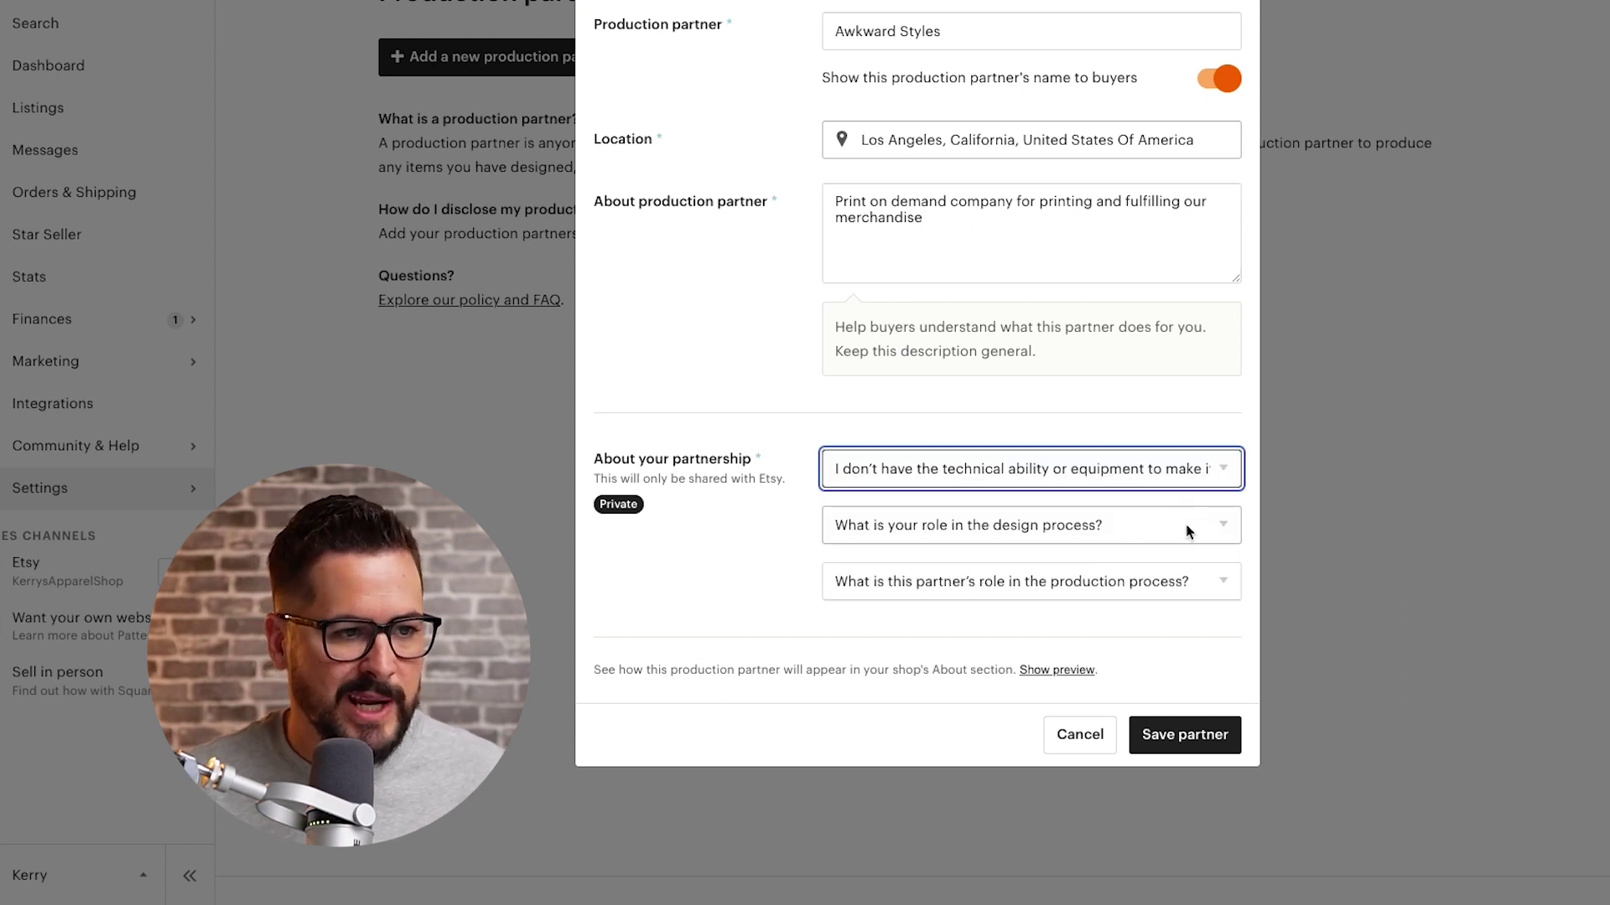
pyautogui.click(1187, 526)
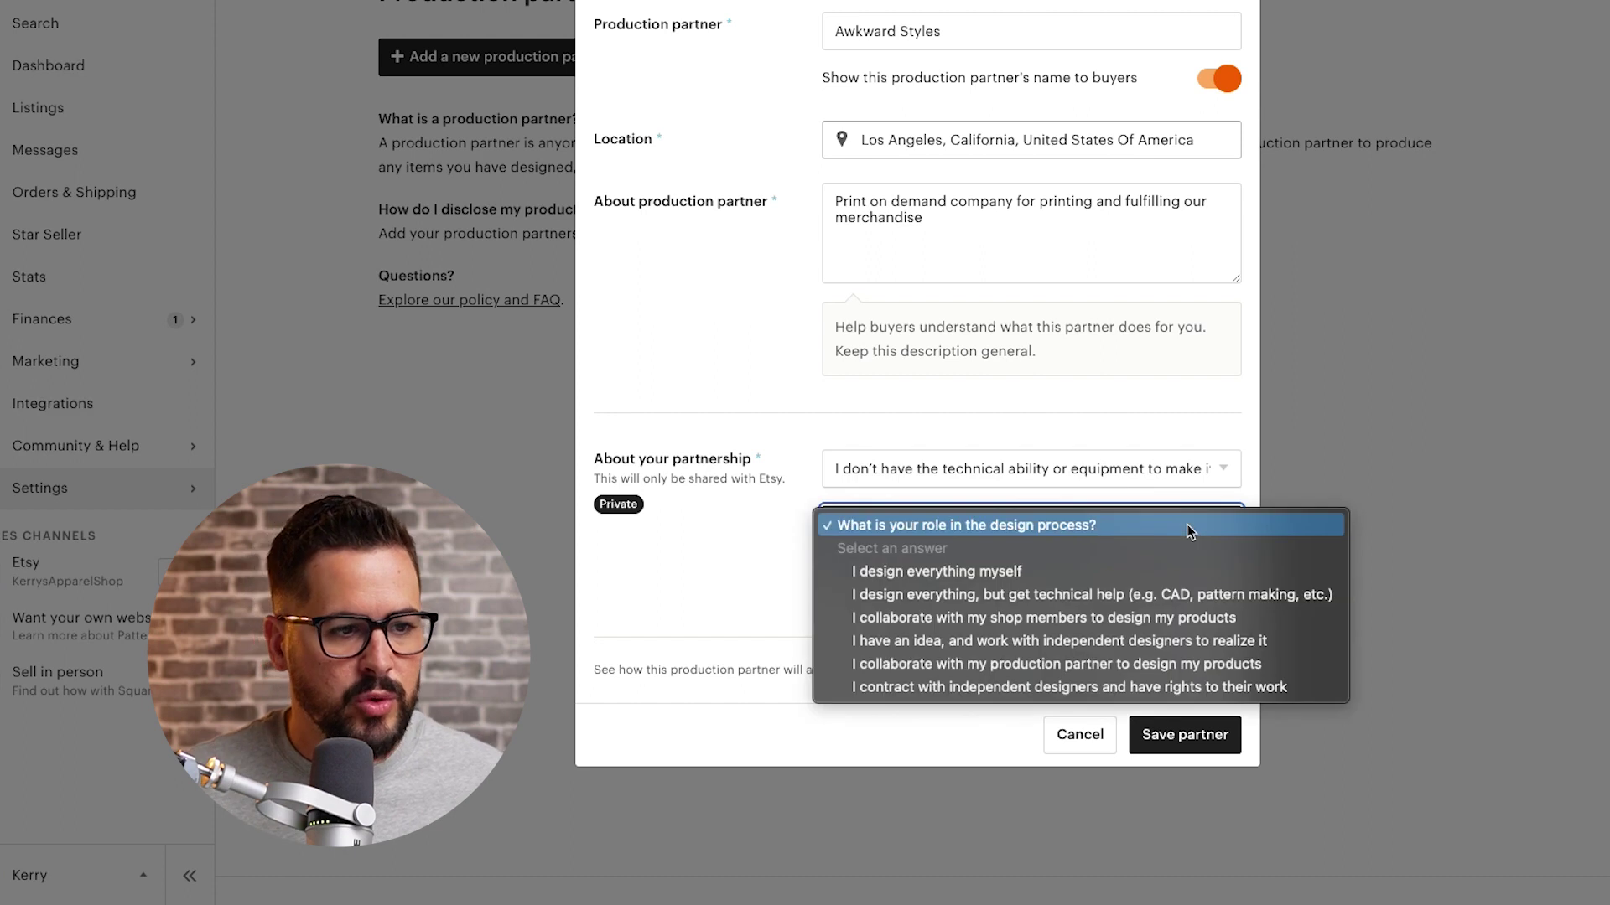
pyautogui.click(1159, 573)
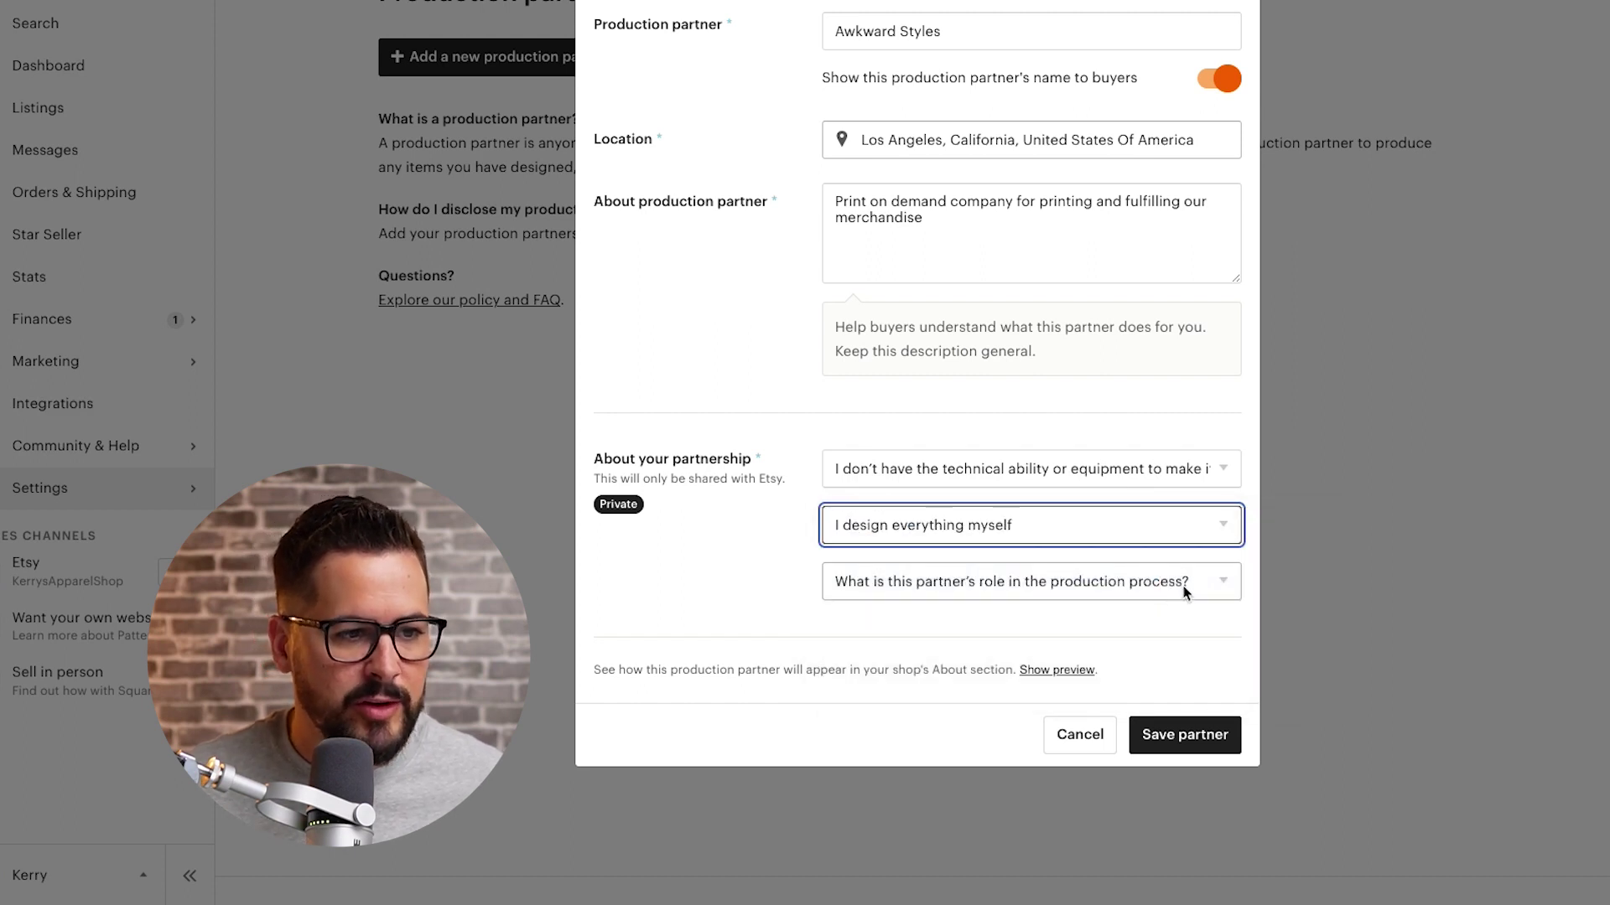
pyautogui.click(1185, 591)
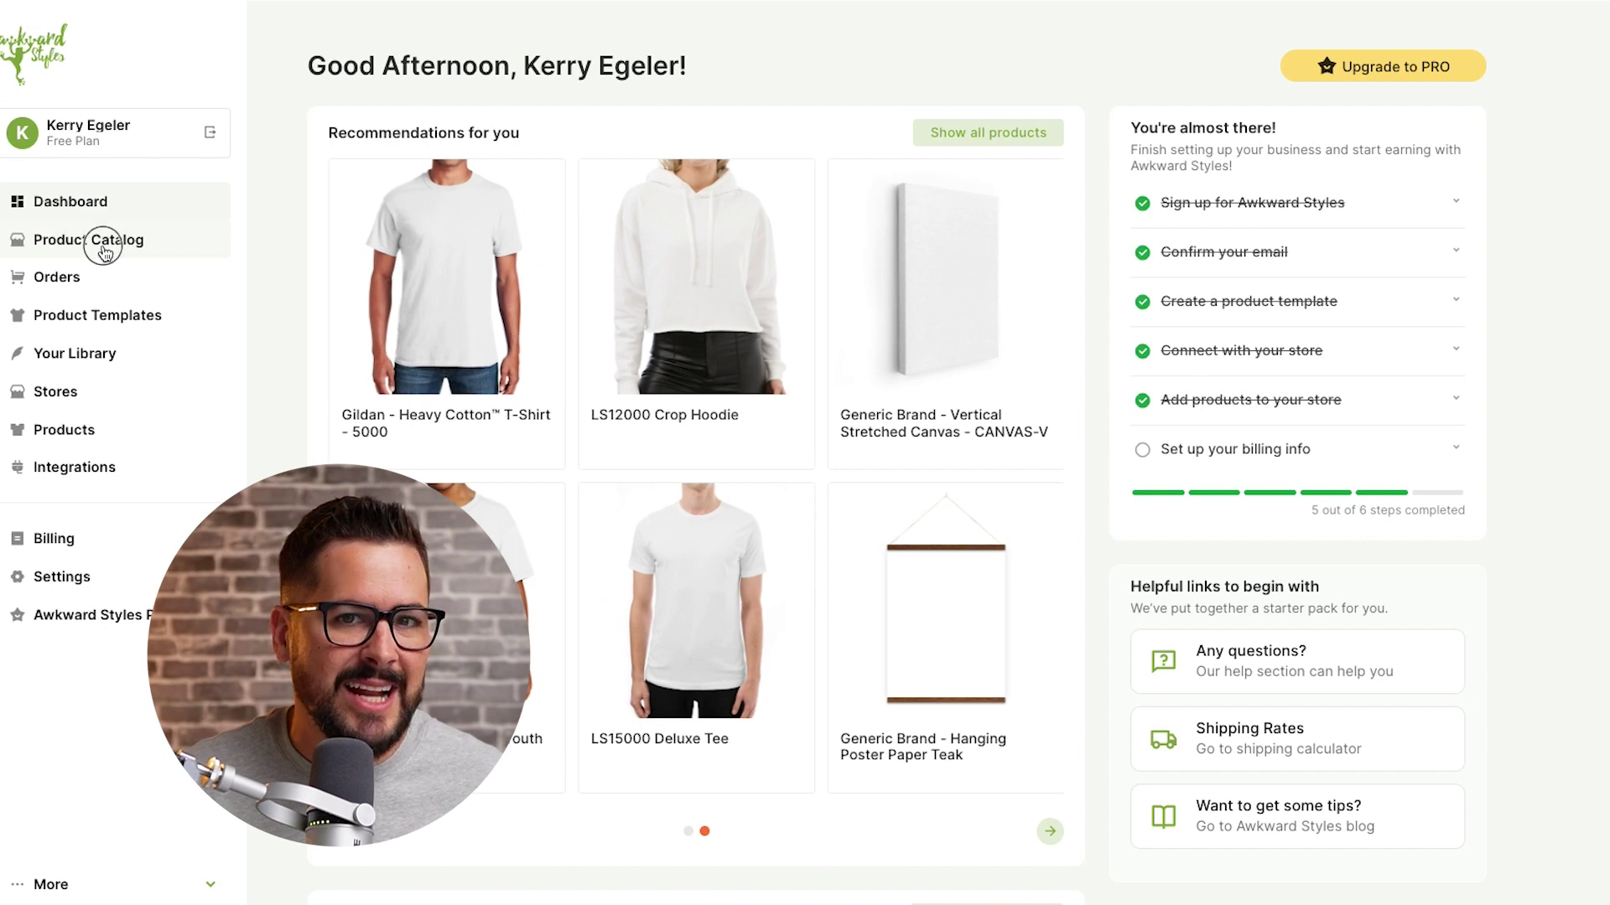
# In Awkward Styles, find the Unisex Deluxe T-shirt - LS15000 among the men's T-shirts in the product catalog and open it in the mockup generator
pyautogui.click(104, 250)
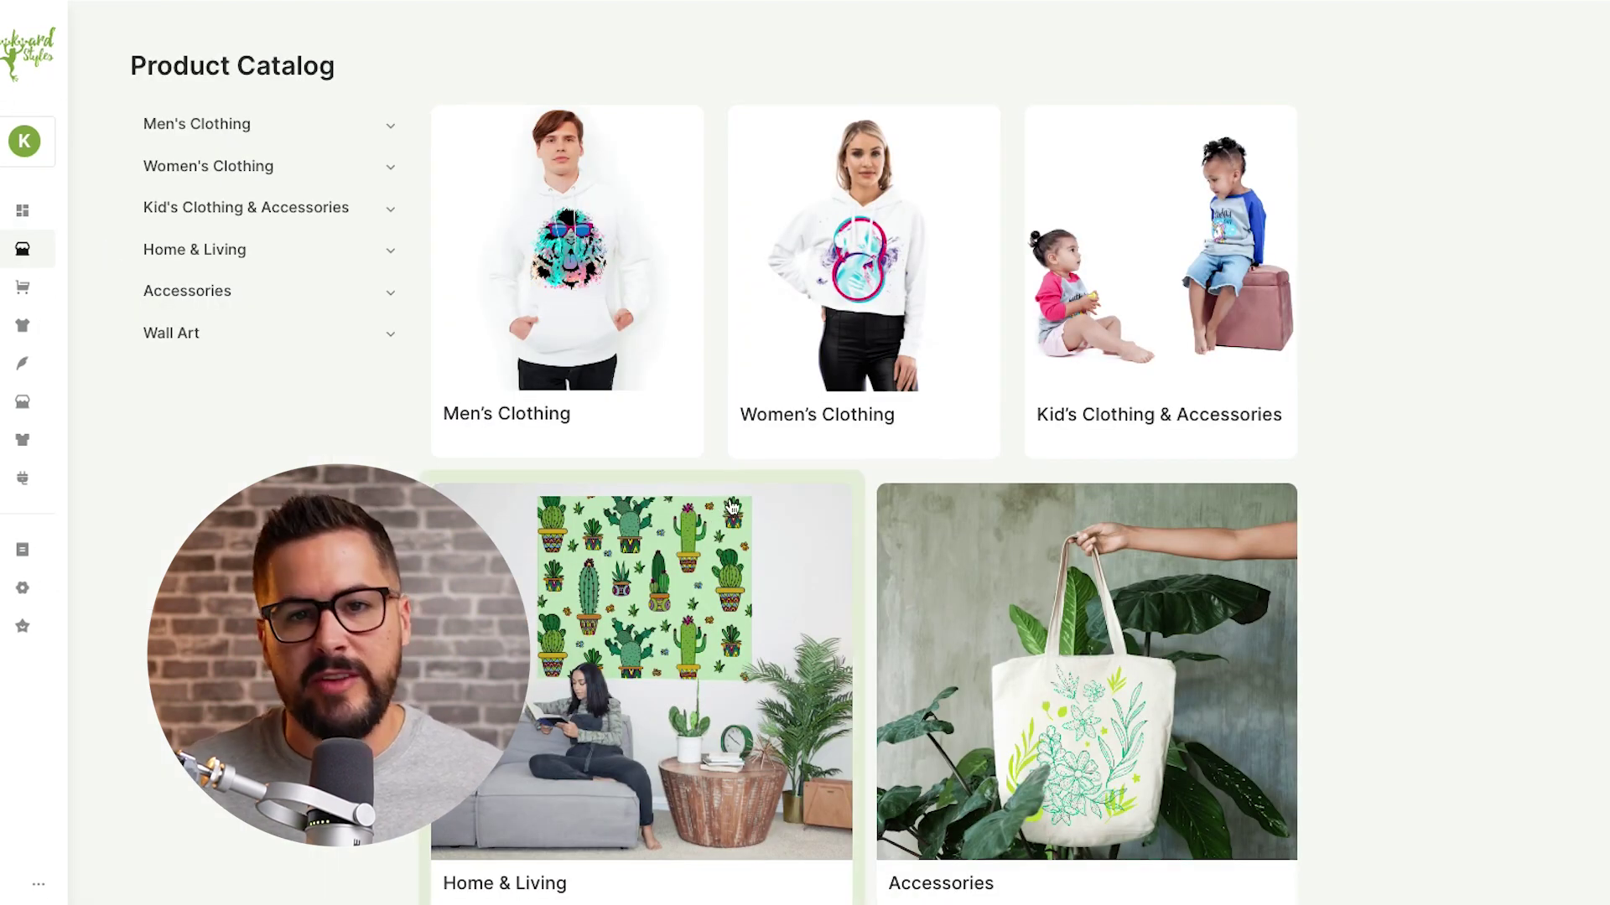
pyautogui.click(558, 318)
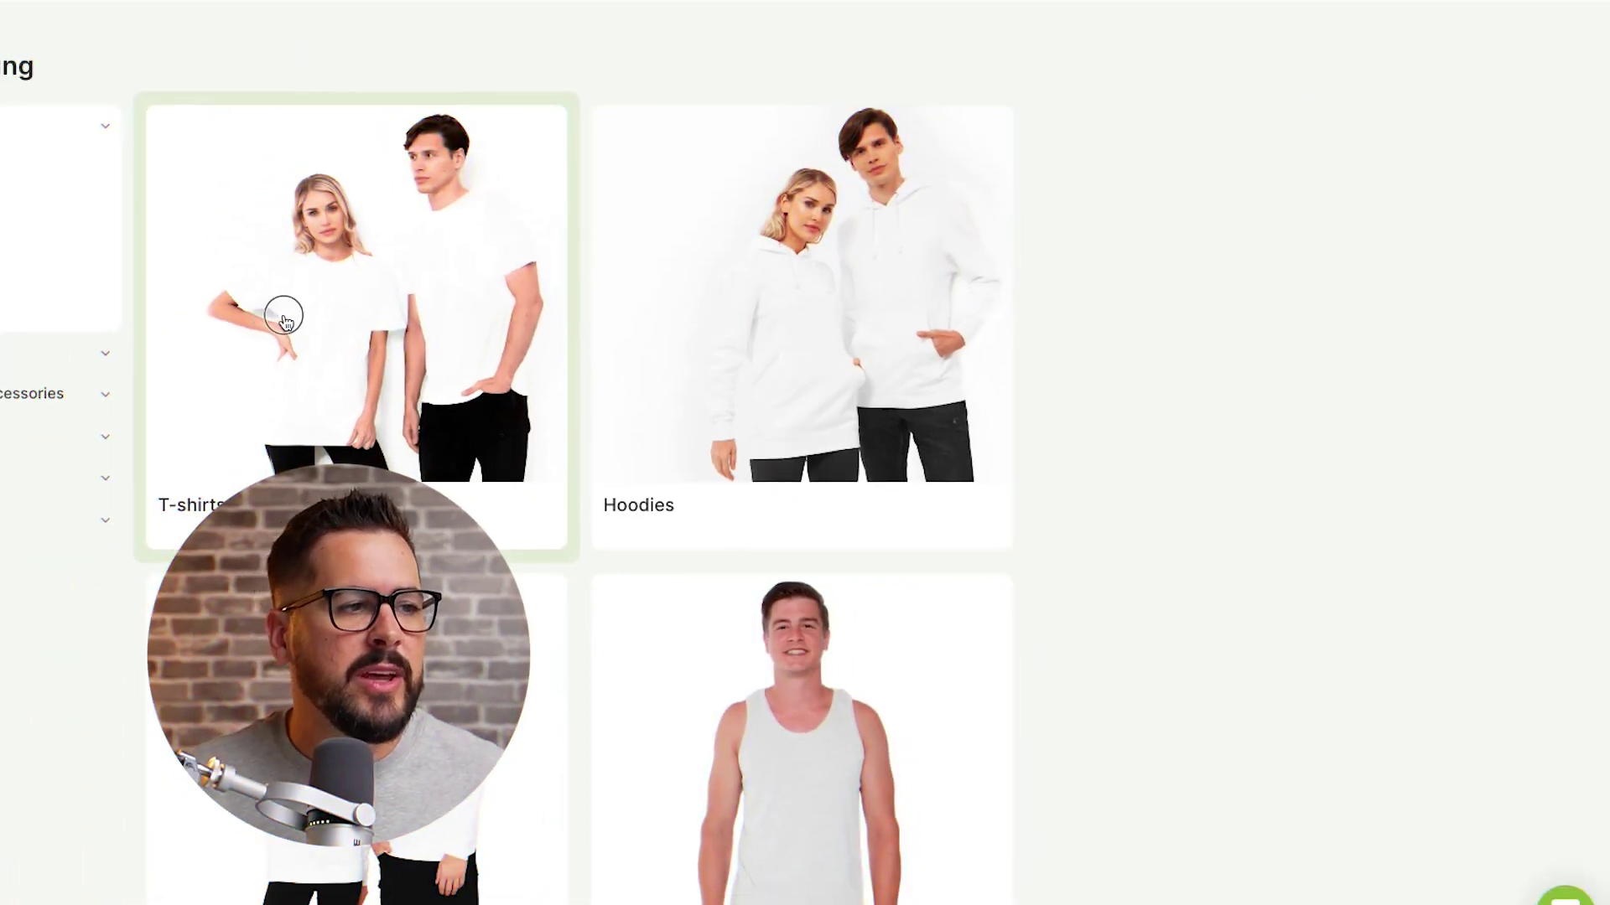
pyautogui.click(284, 318)
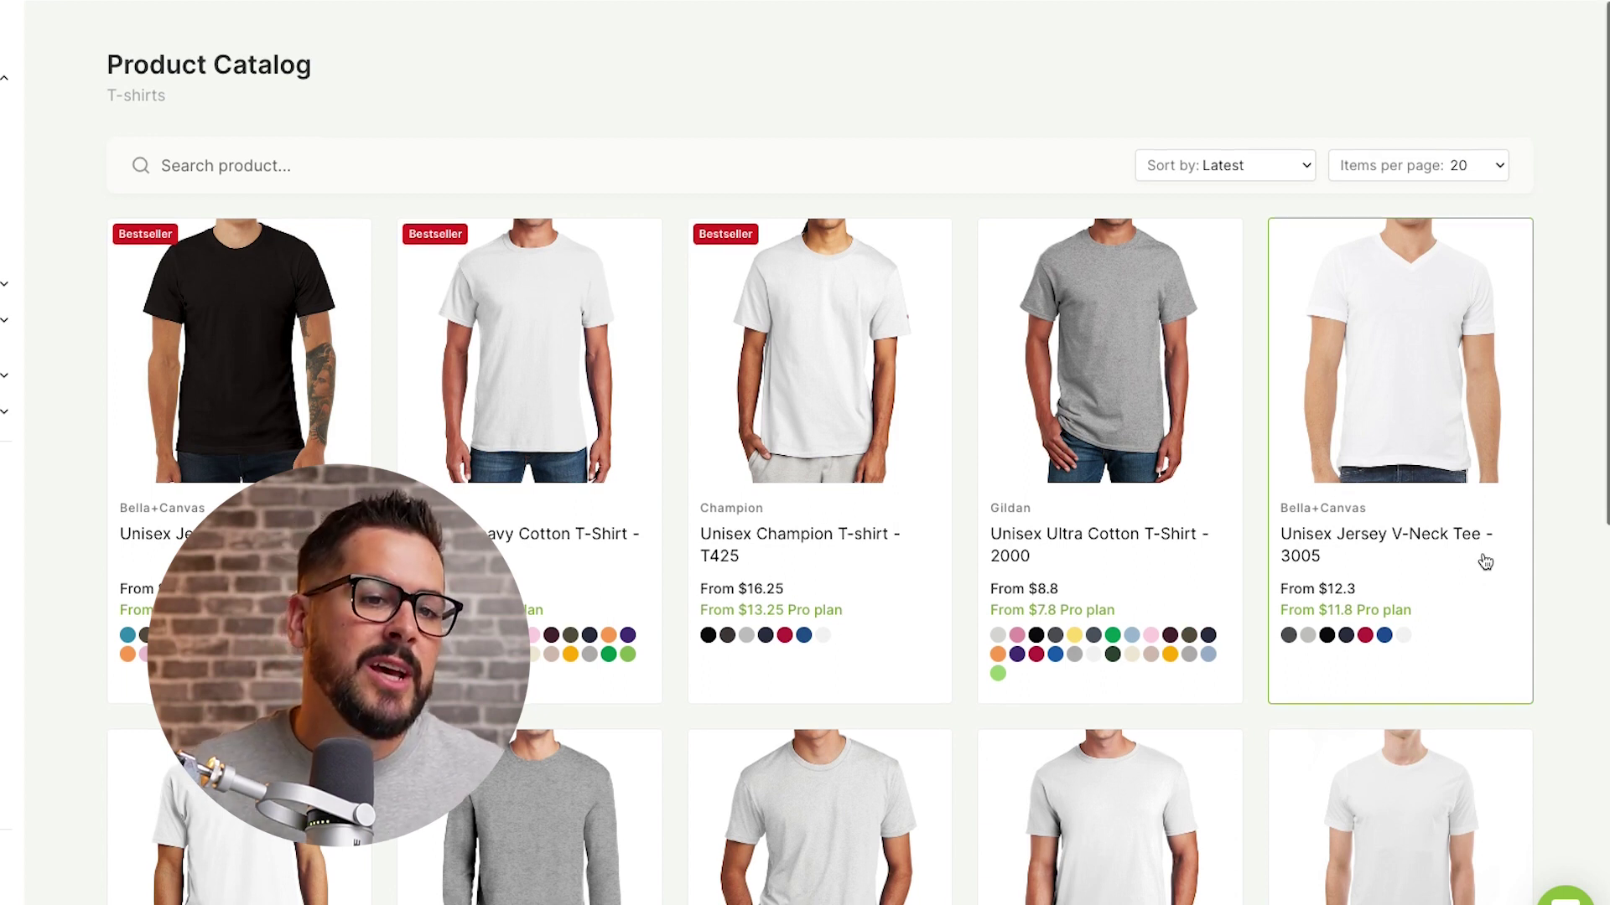
pyautogui.scroll(-5, 1485, 561)
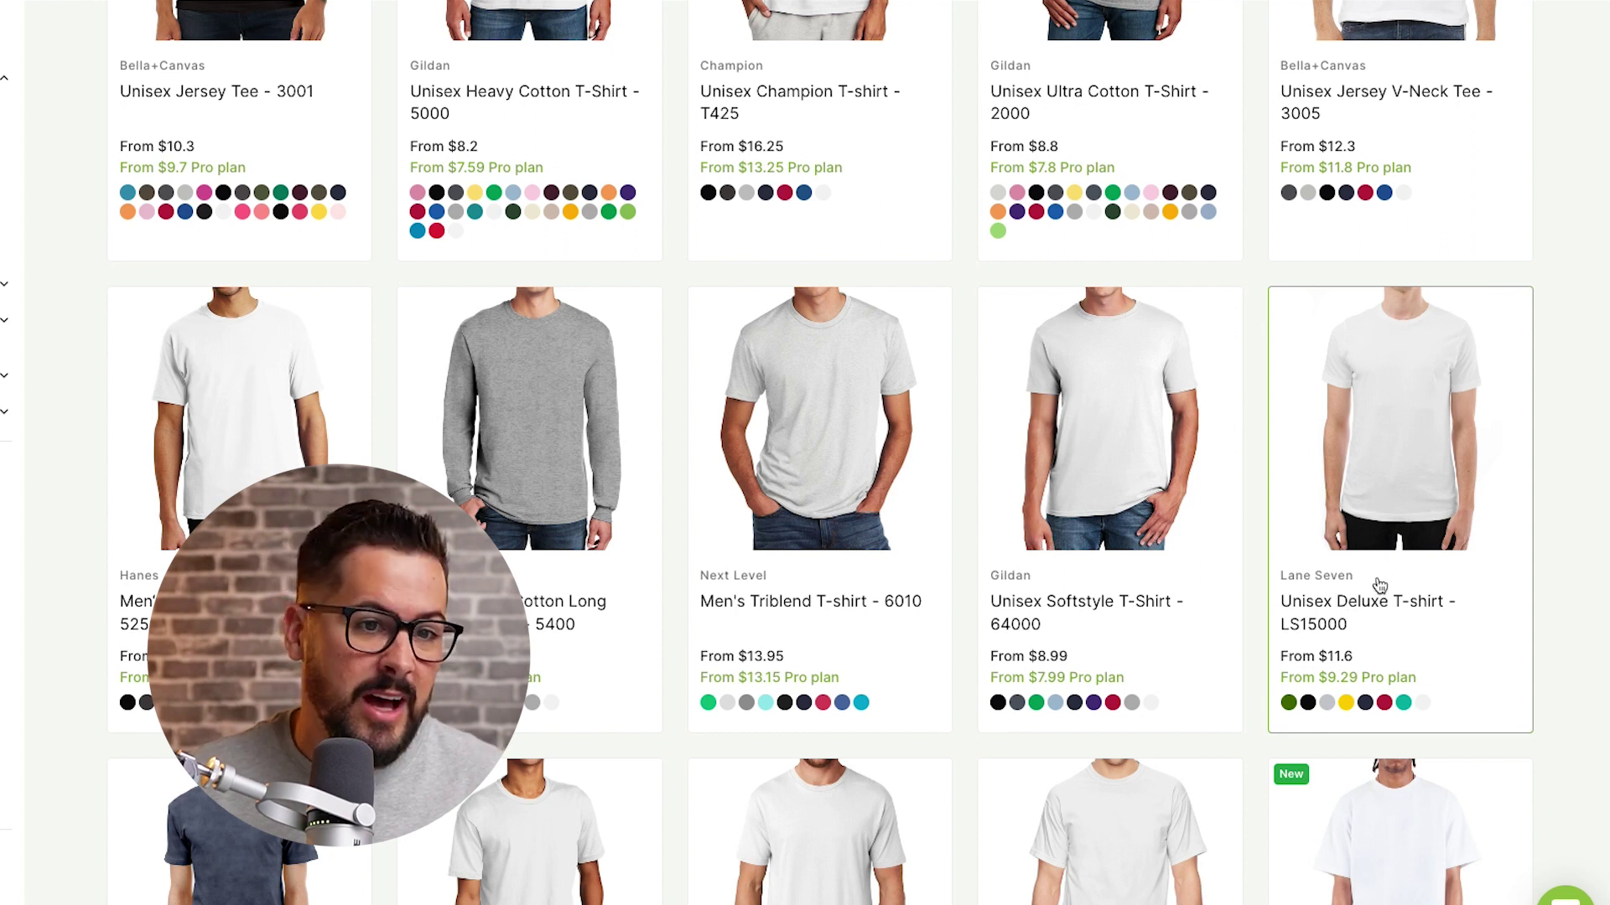
pyautogui.click(1436, 504)
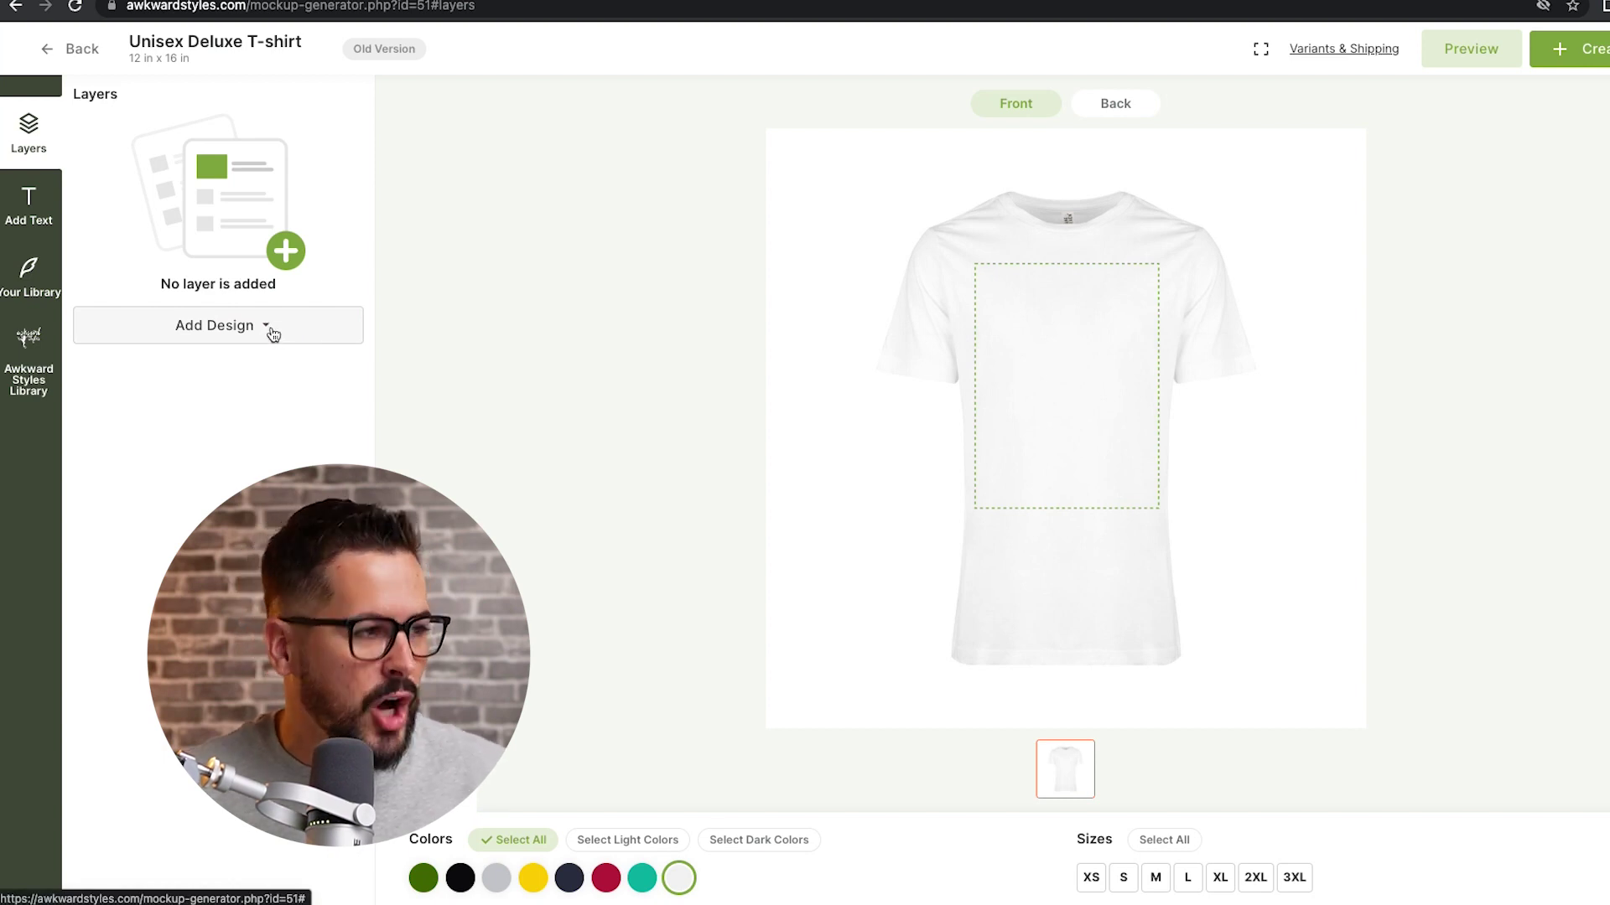
# Browse the Summer designs offered in the Awkward Styles Library
pyautogui.click(41, 331)
pyautogui.scroll(-5, 204, 359)
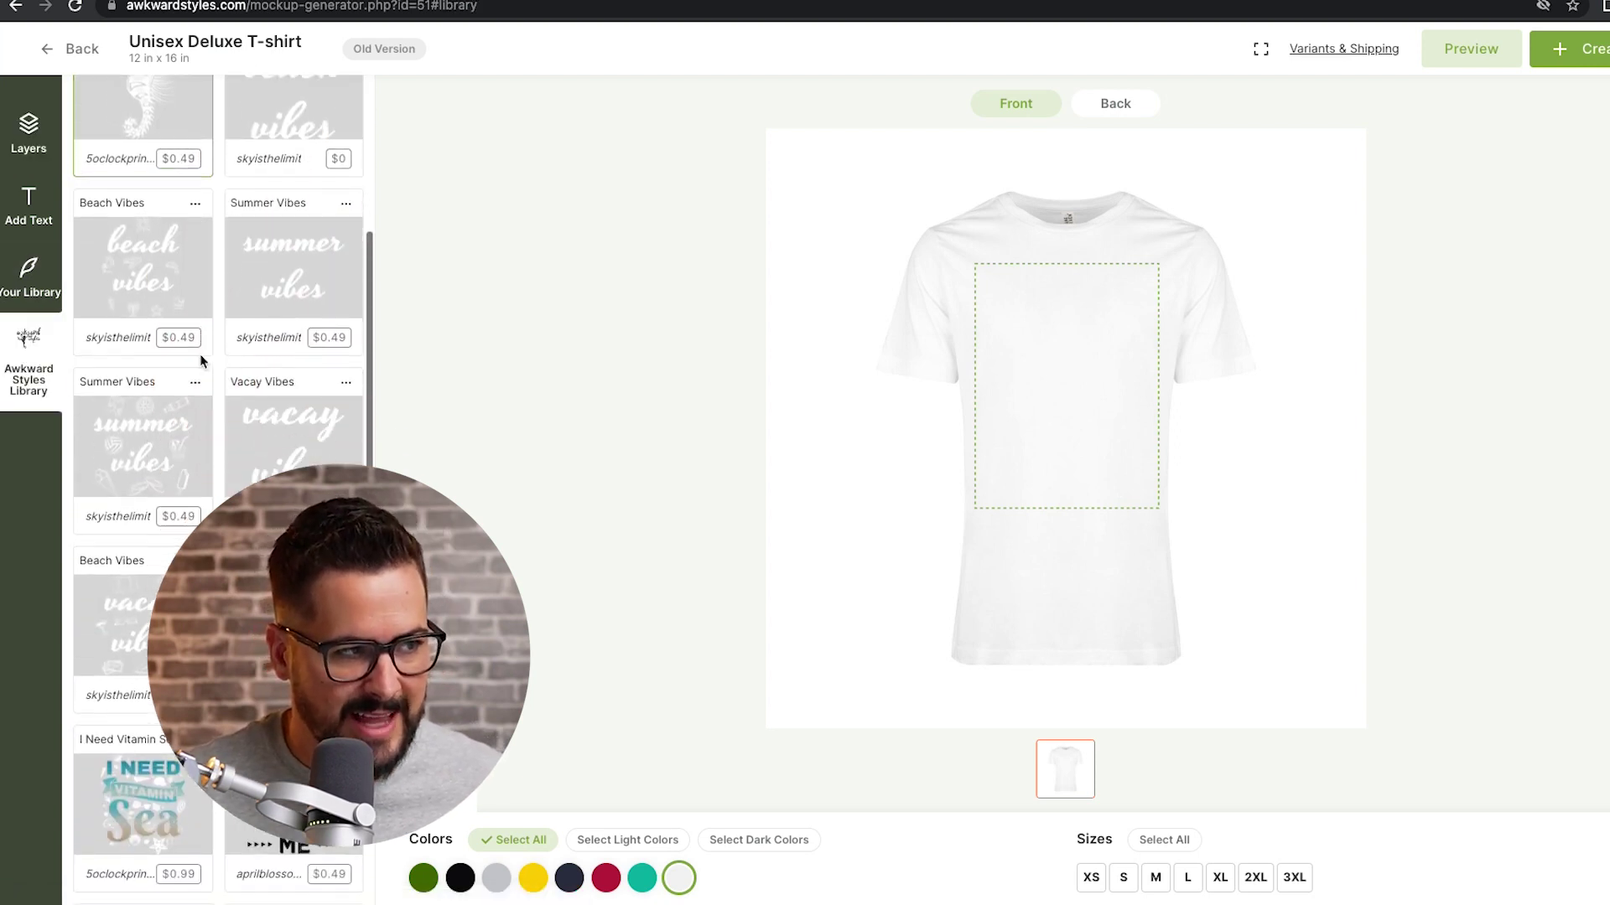
pyautogui.scroll(5, 204, 360)
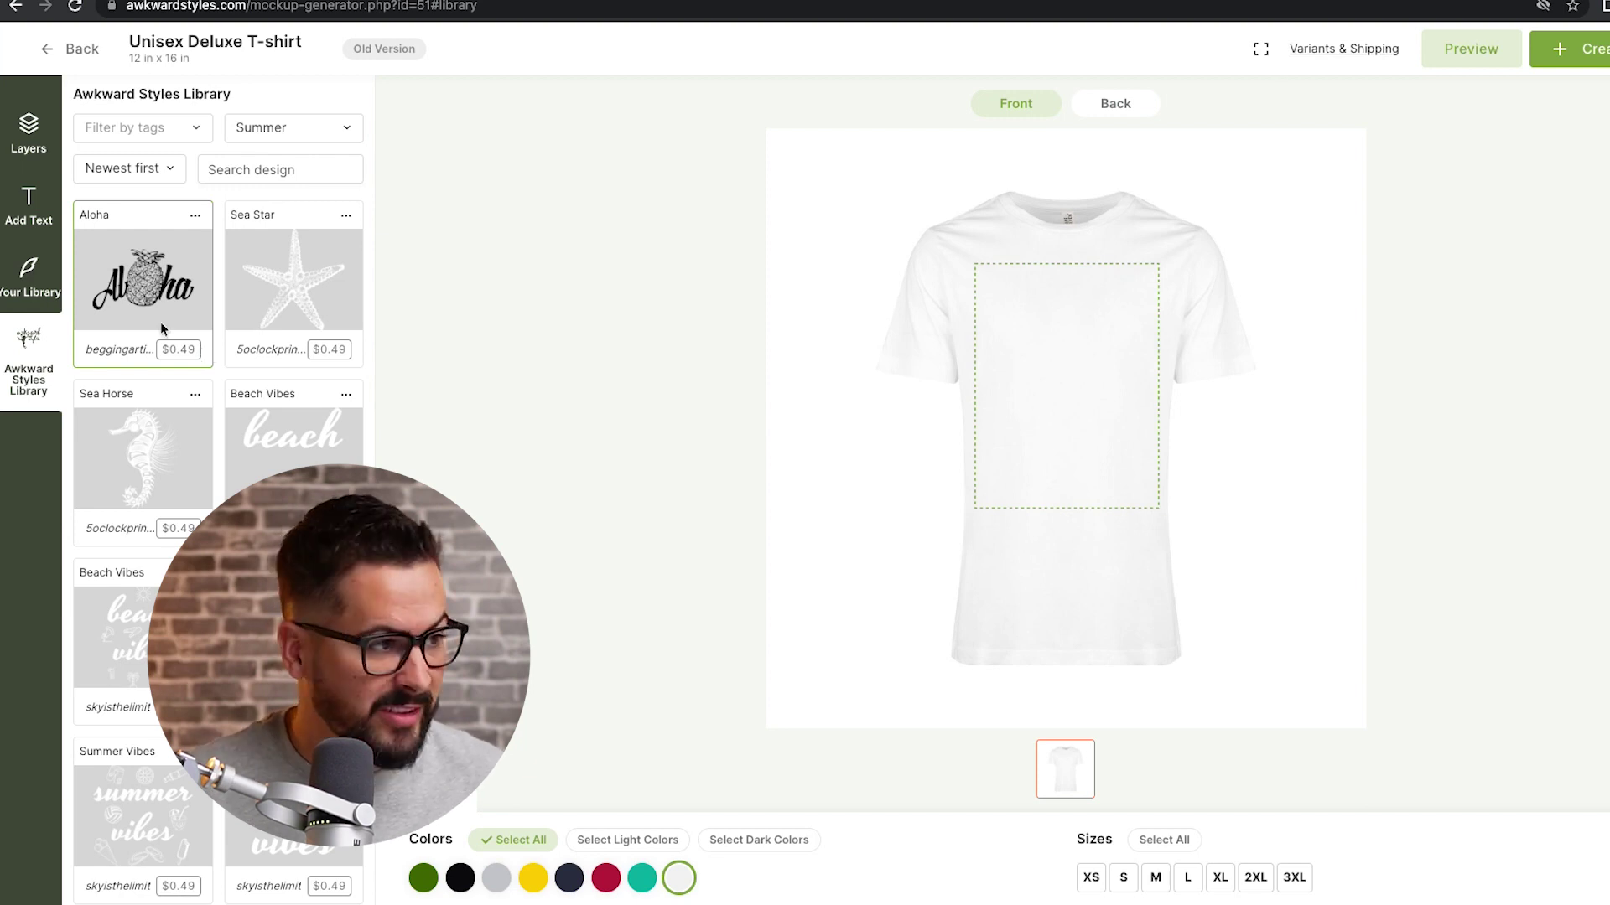
# Add the "Blue and orange ok" design from Your Library to the shirt front, about 11.2 by 6.1 in, near the print area's upper edge
pyautogui.click(34, 285)
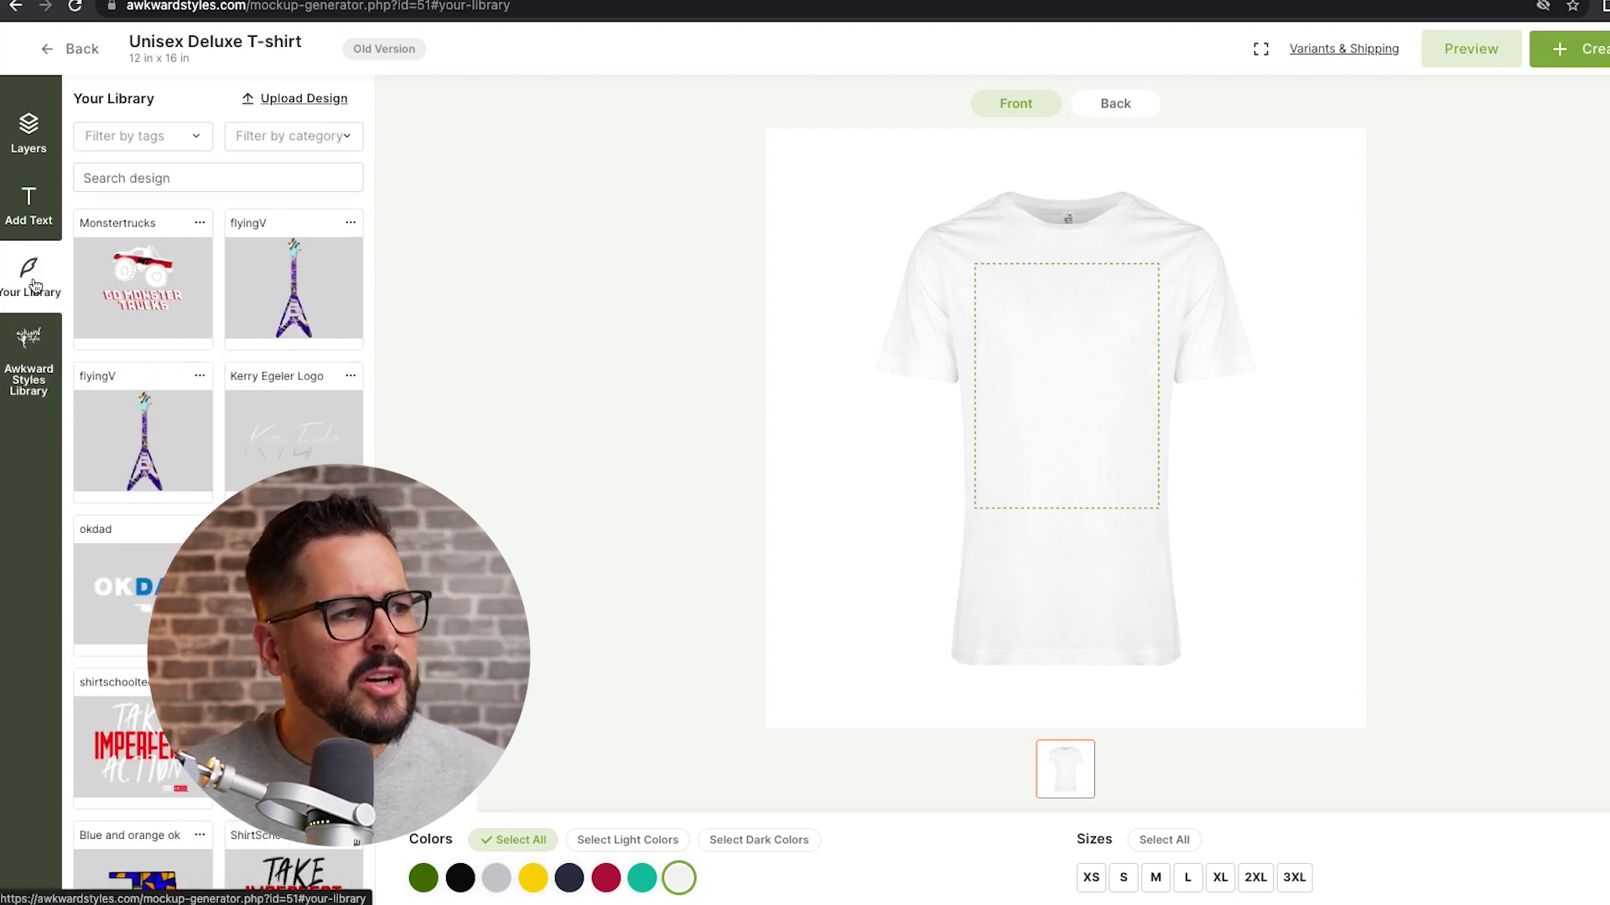
pyautogui.scroll(-1, 373, 430)
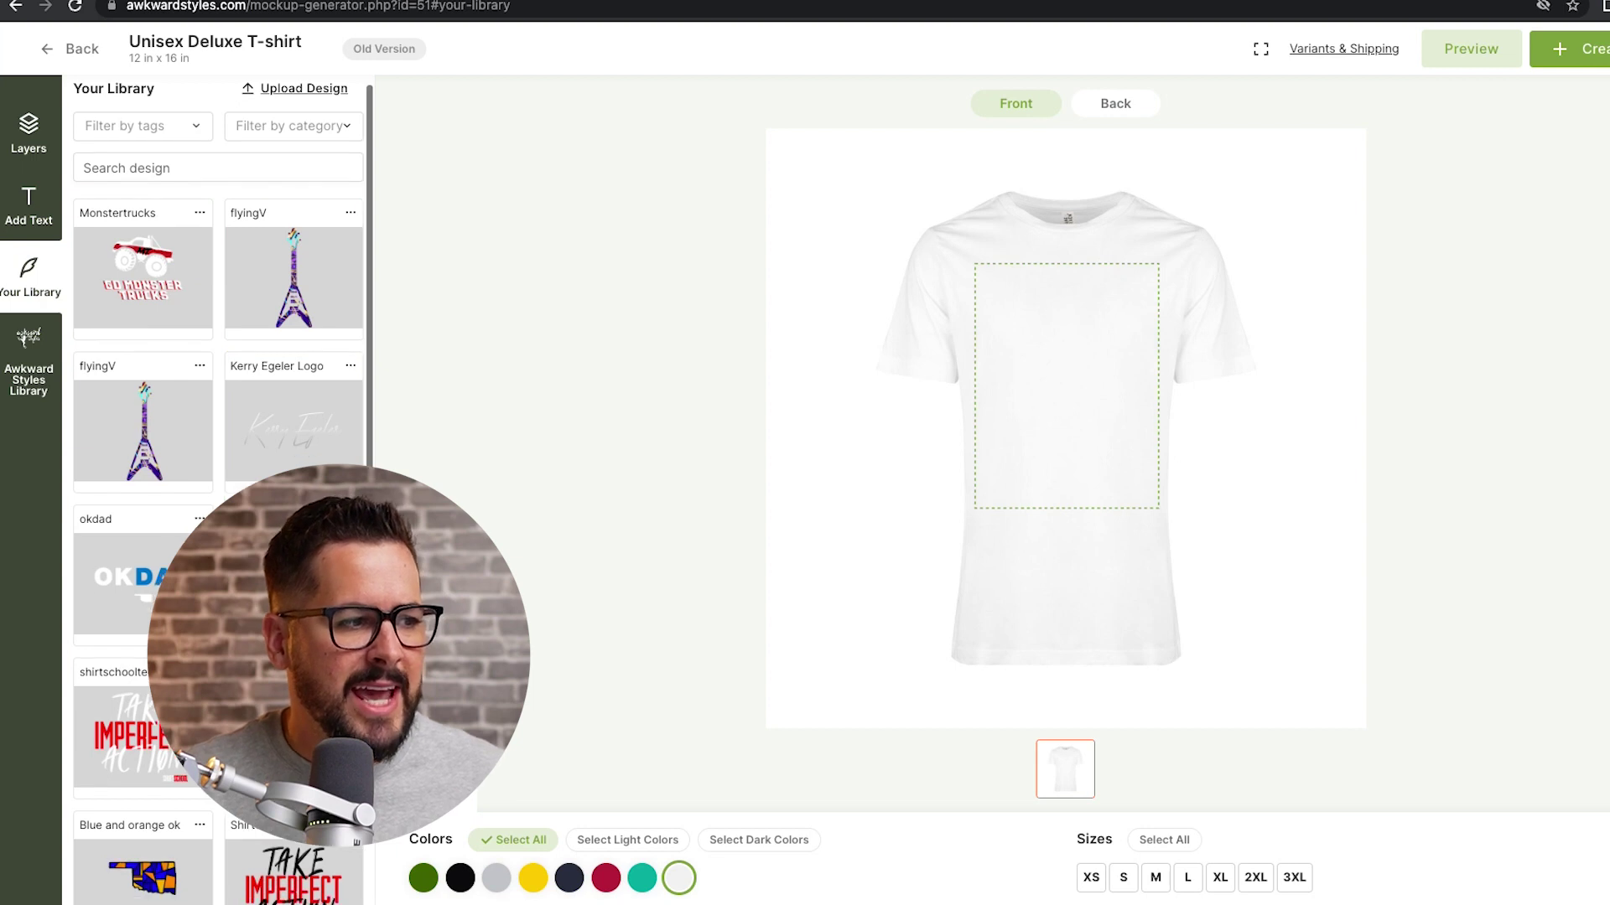
pyautogui.scroll(-1, 218, 420)
pyautogui.click(143, 805)
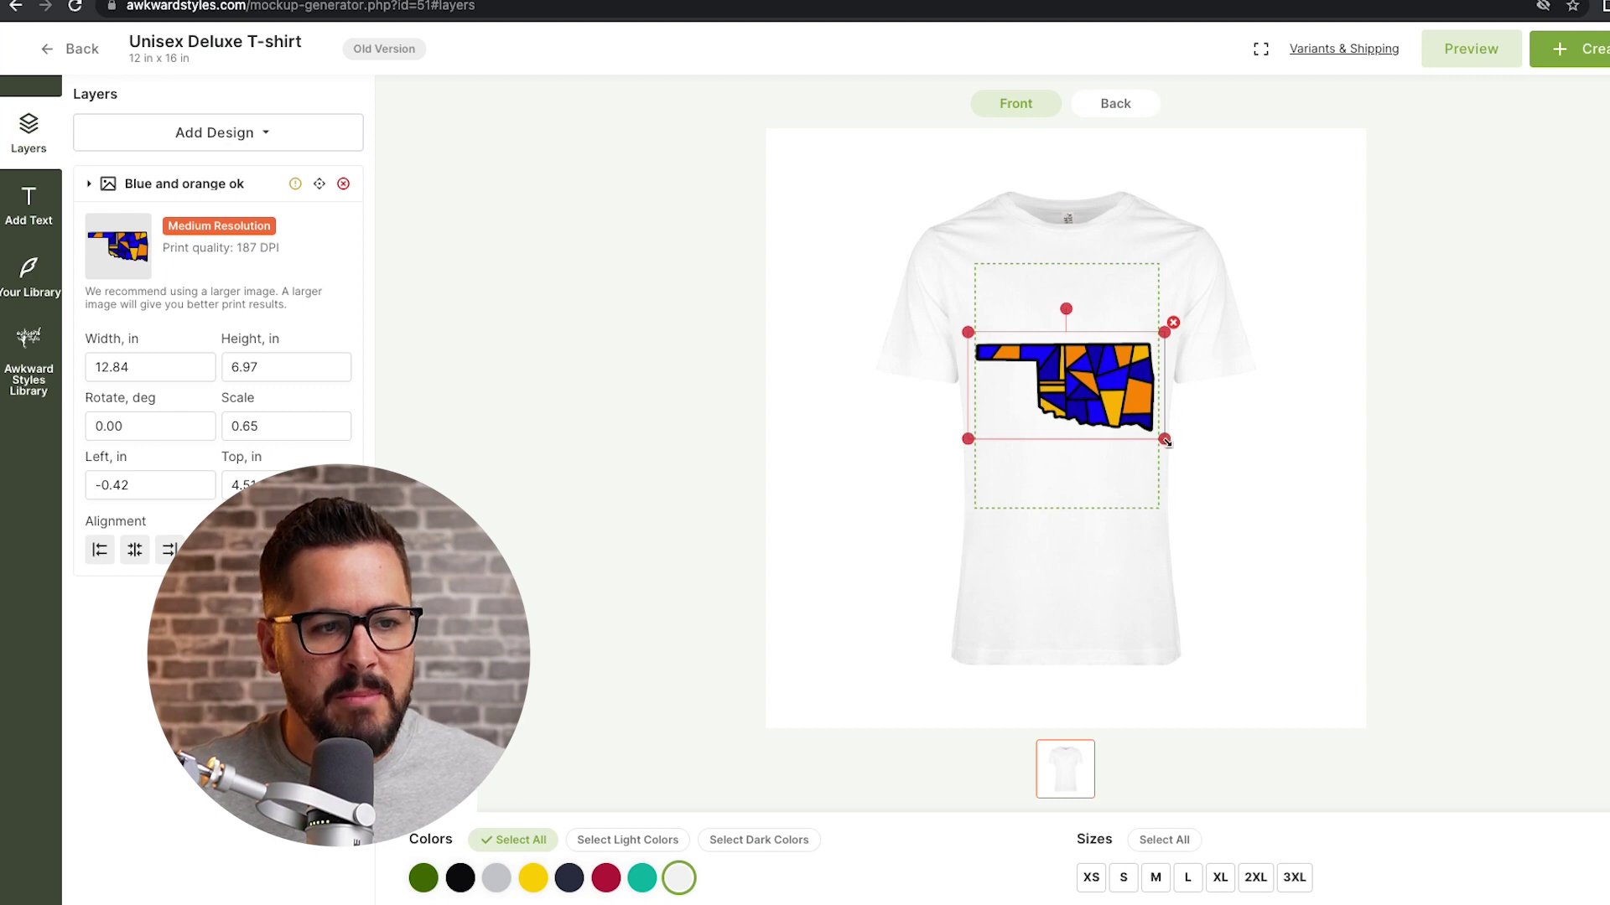
pyautogui.moveTo(1166, 440); pyautogui.dragTo(1139, 339)
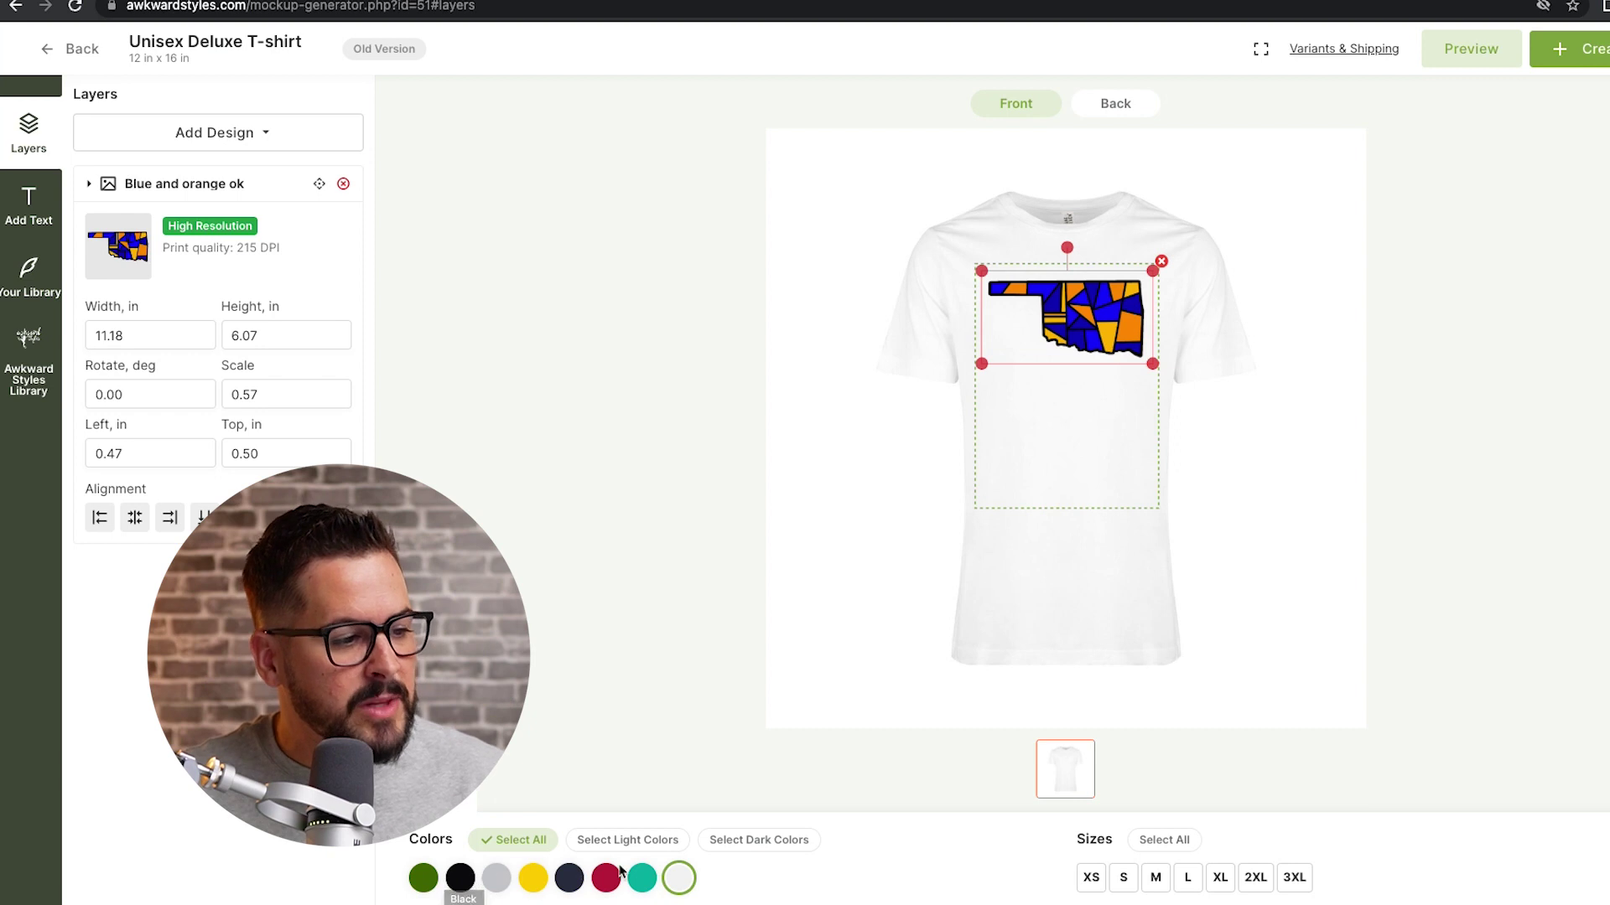
# Select all light shirt colors, but exclude the teal one after previewing the design on it
pyautogui.click(662, 841)
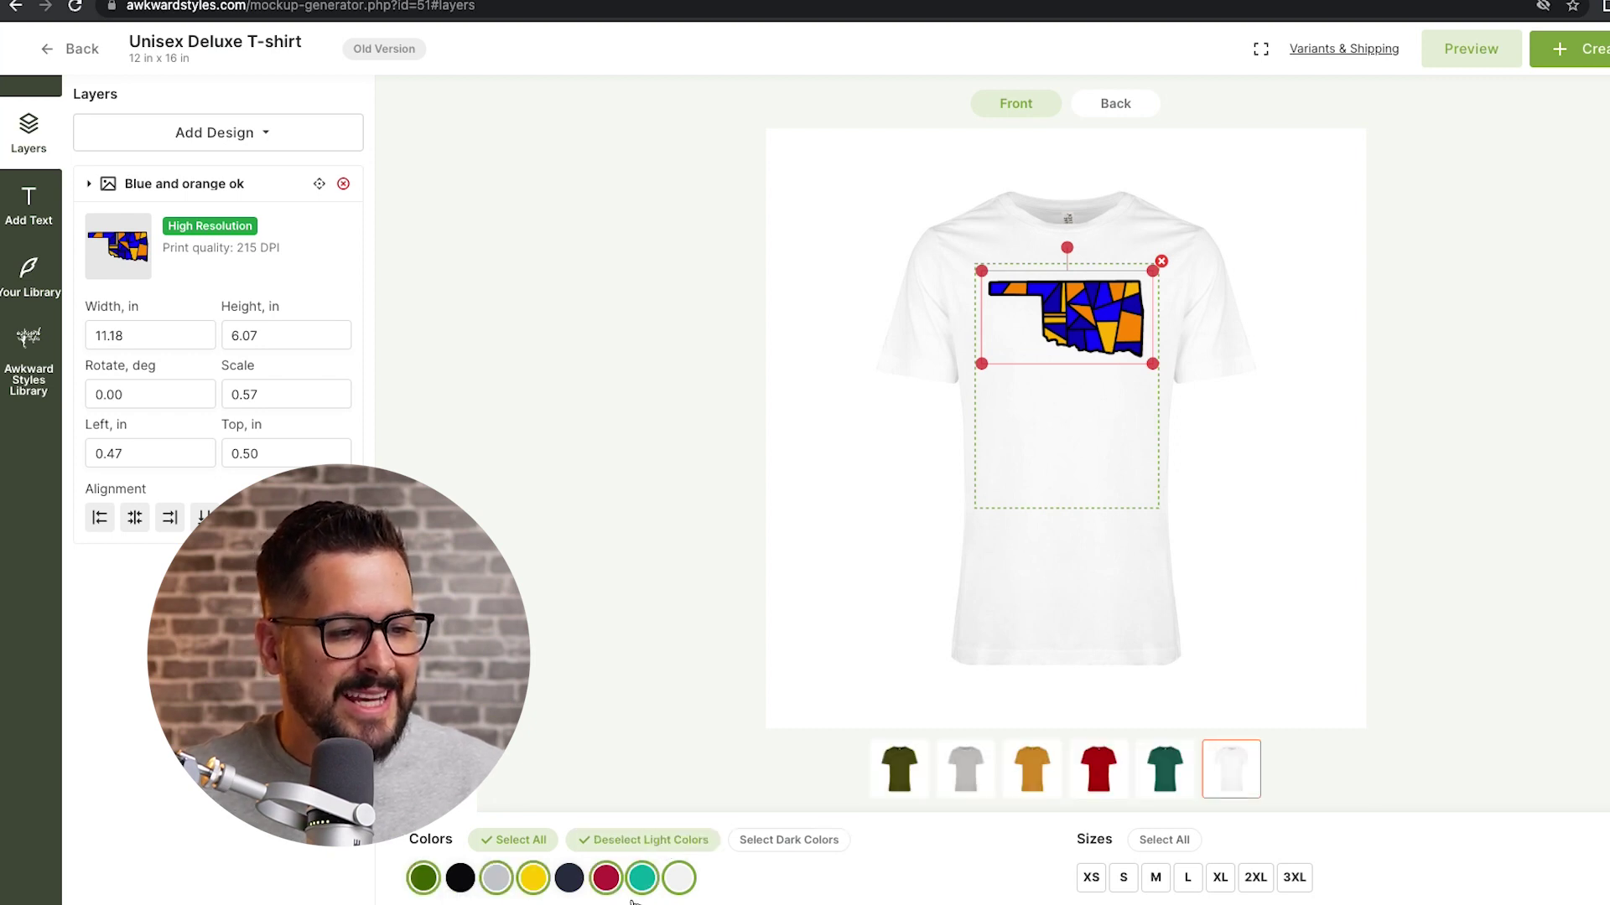
pyautogui.click(641, 876)
pyautogui.click(642, 876)
pyautogui.click(1180, 787)
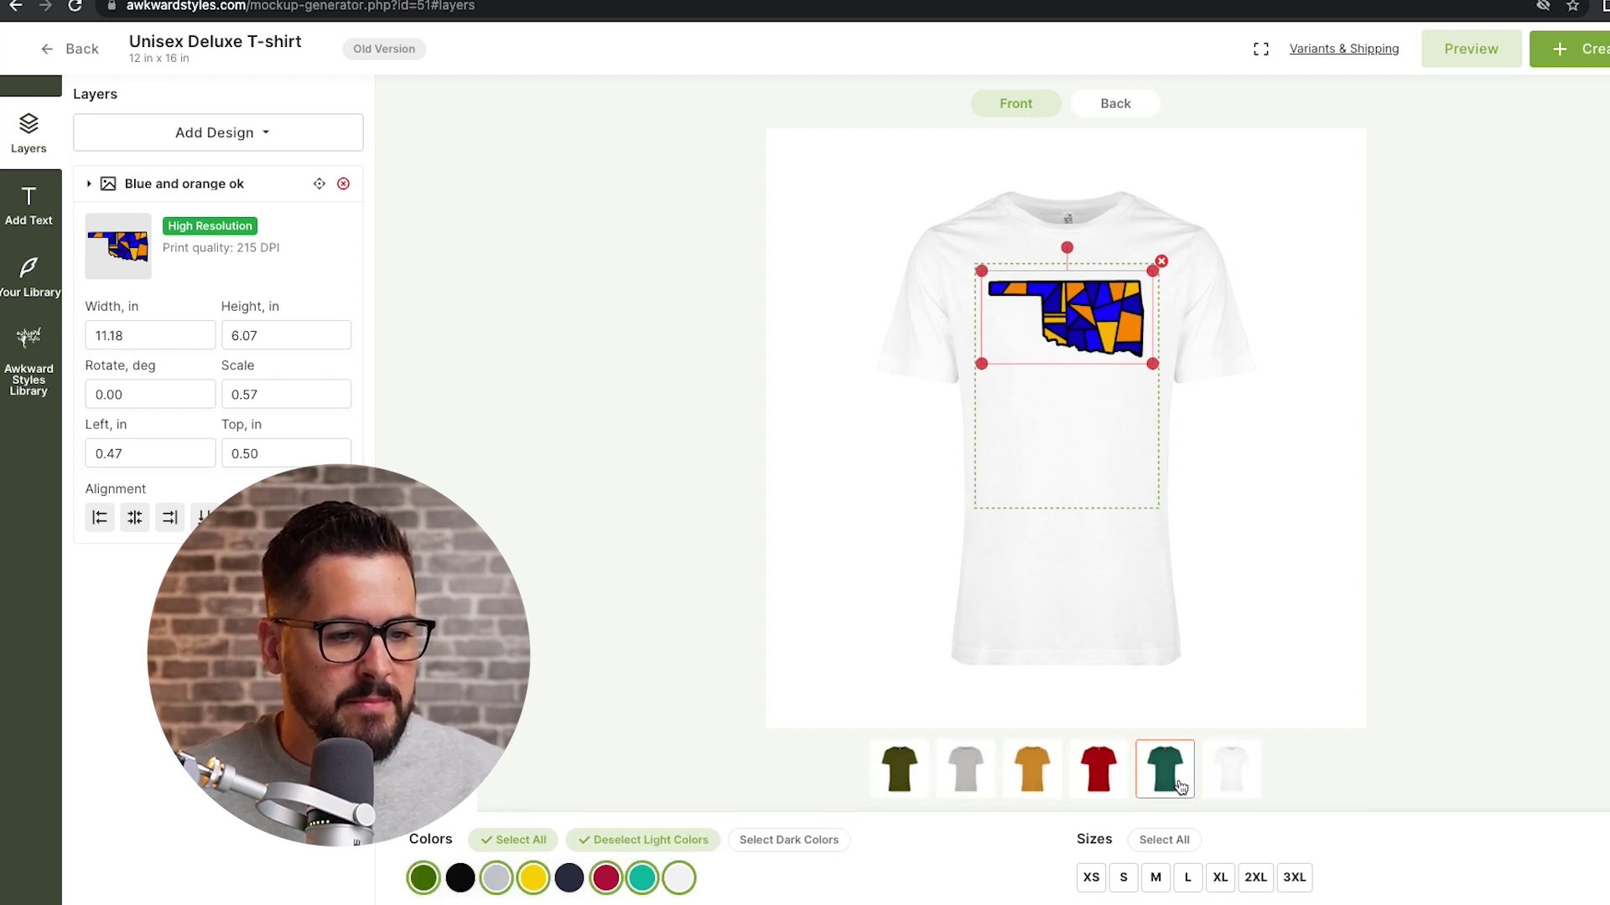
pyautogui.click(645, 877)
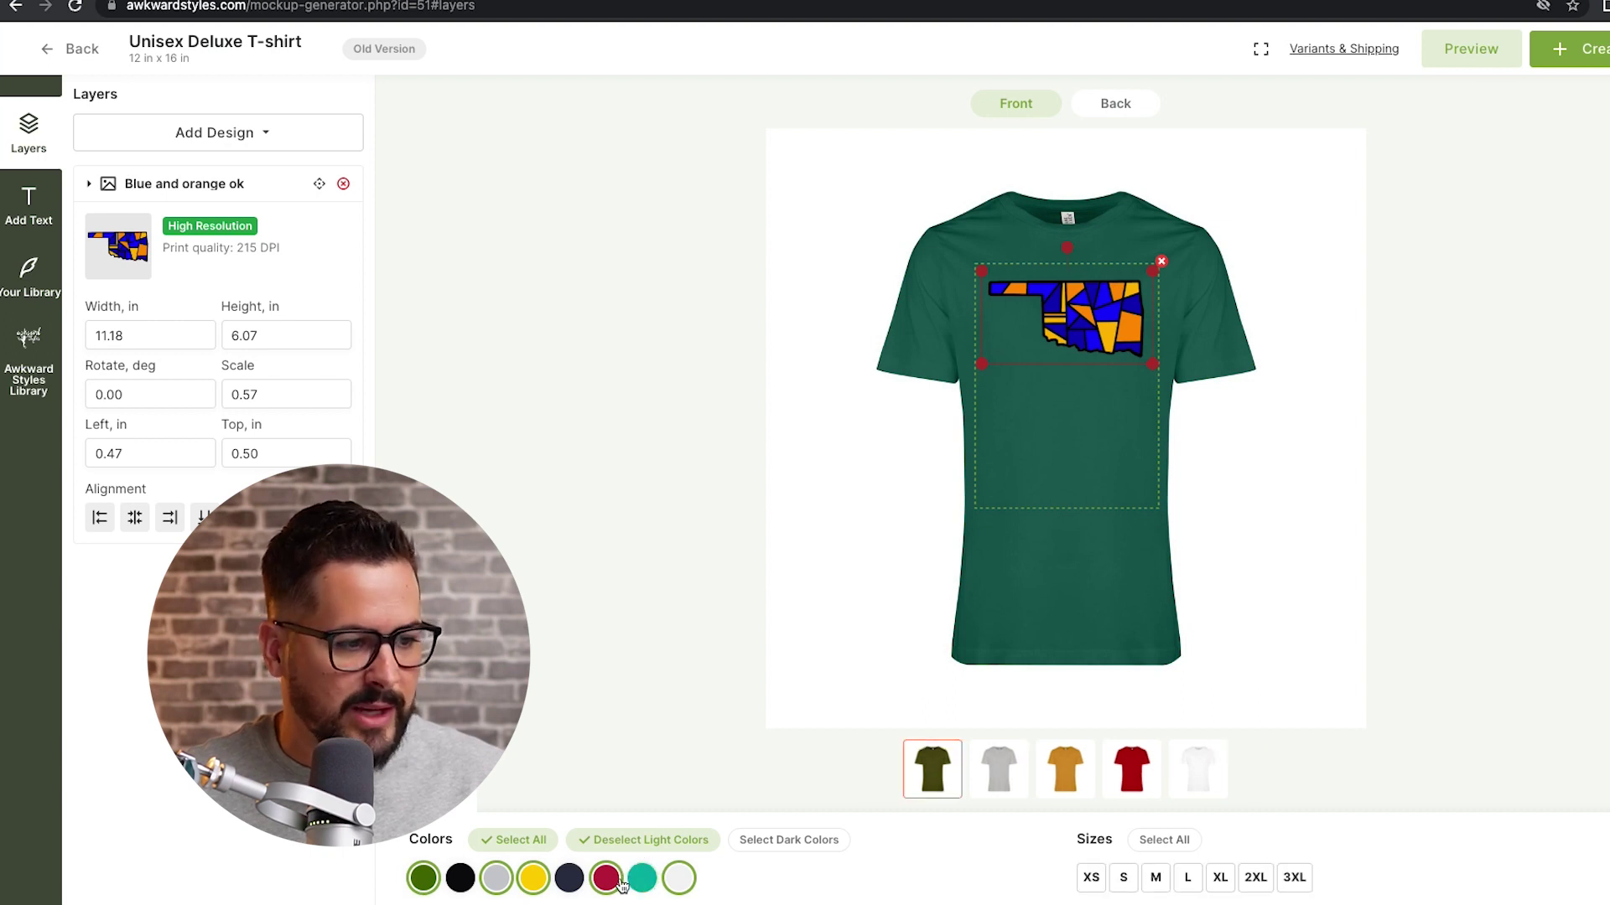
# Exclude the red and olive green shirt colors after previewing the design on the remaining ones, and select all sizes
pyautogui.click(619, 880)
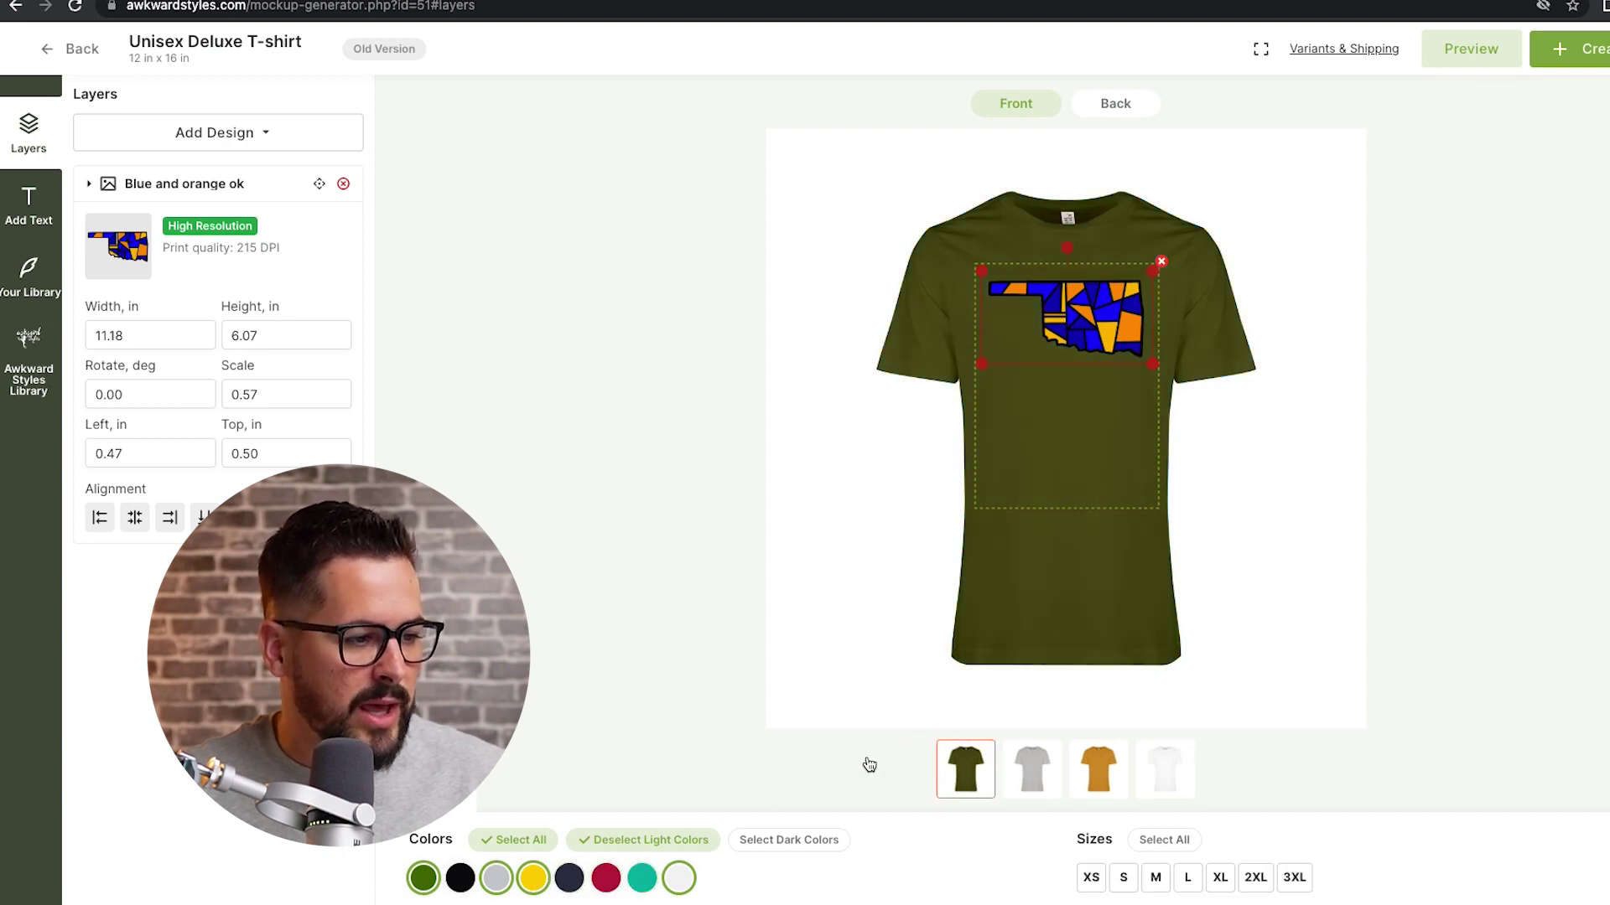
pyautogui.click(1110, 768)
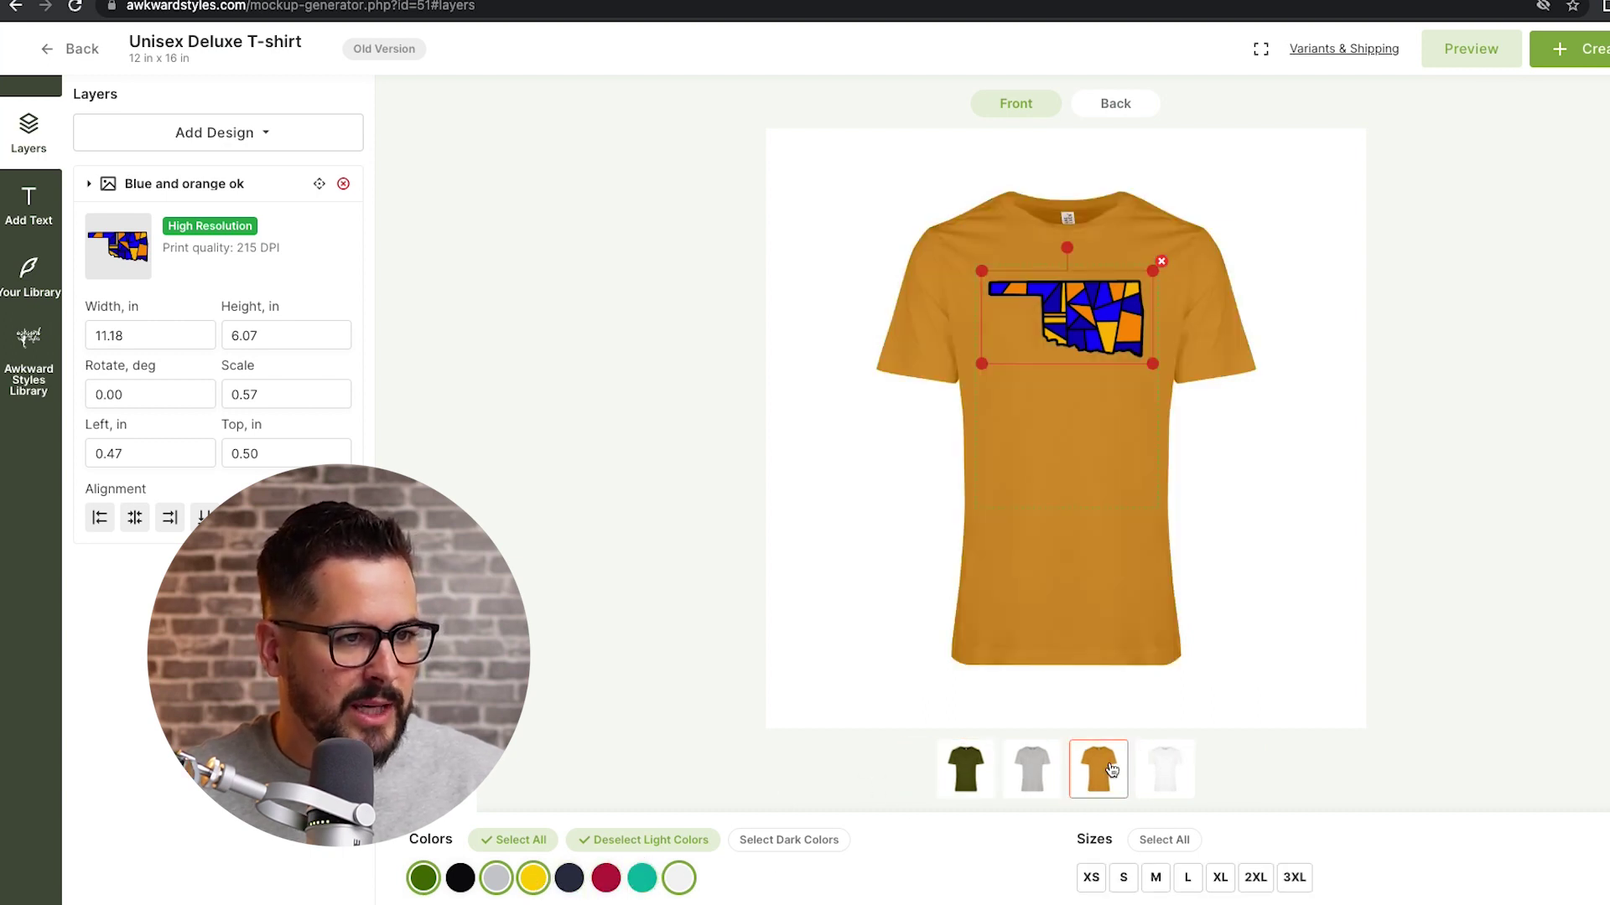
pyautogui.click(1056, 773)
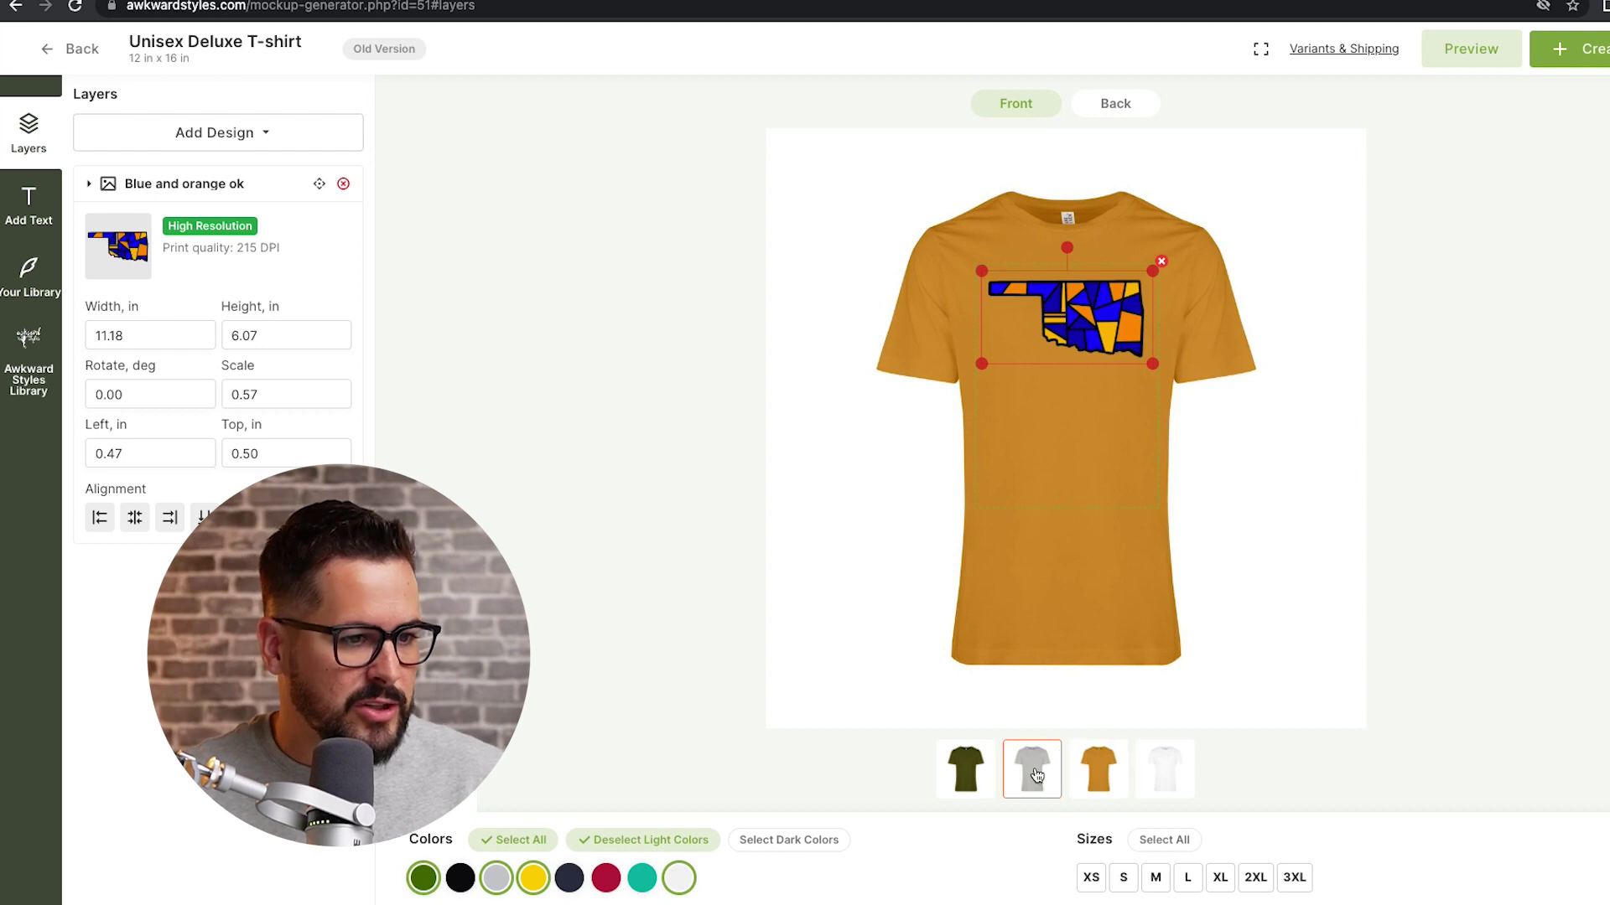
pyautogui.click(974, 780)
pyautogui.click(431, 887)
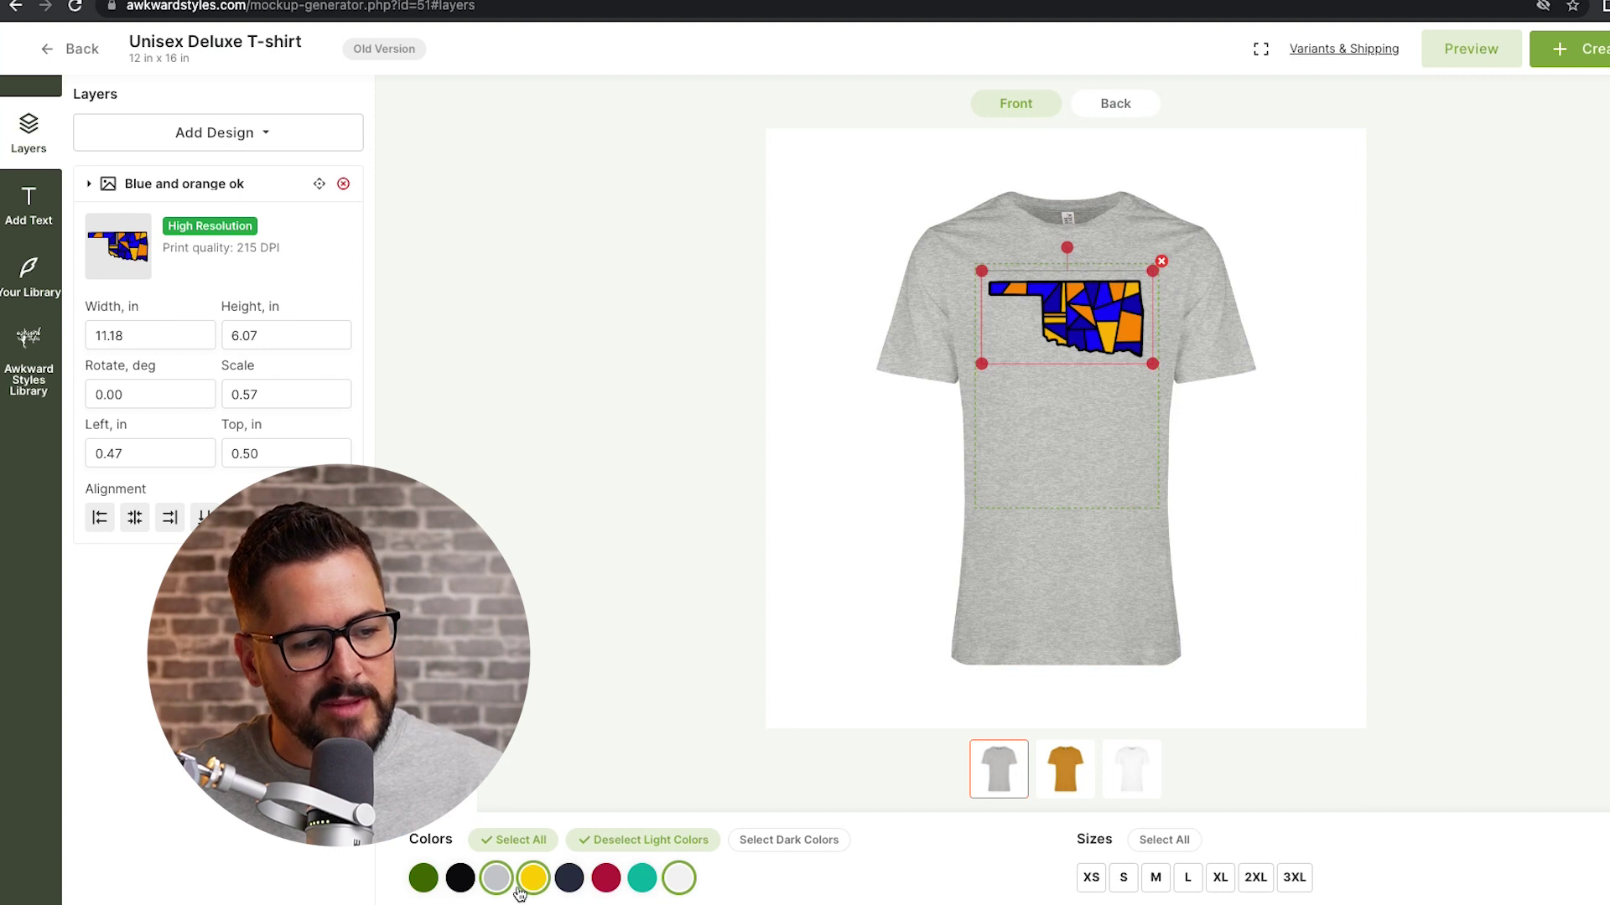
pyautogui.click(1165, 840)
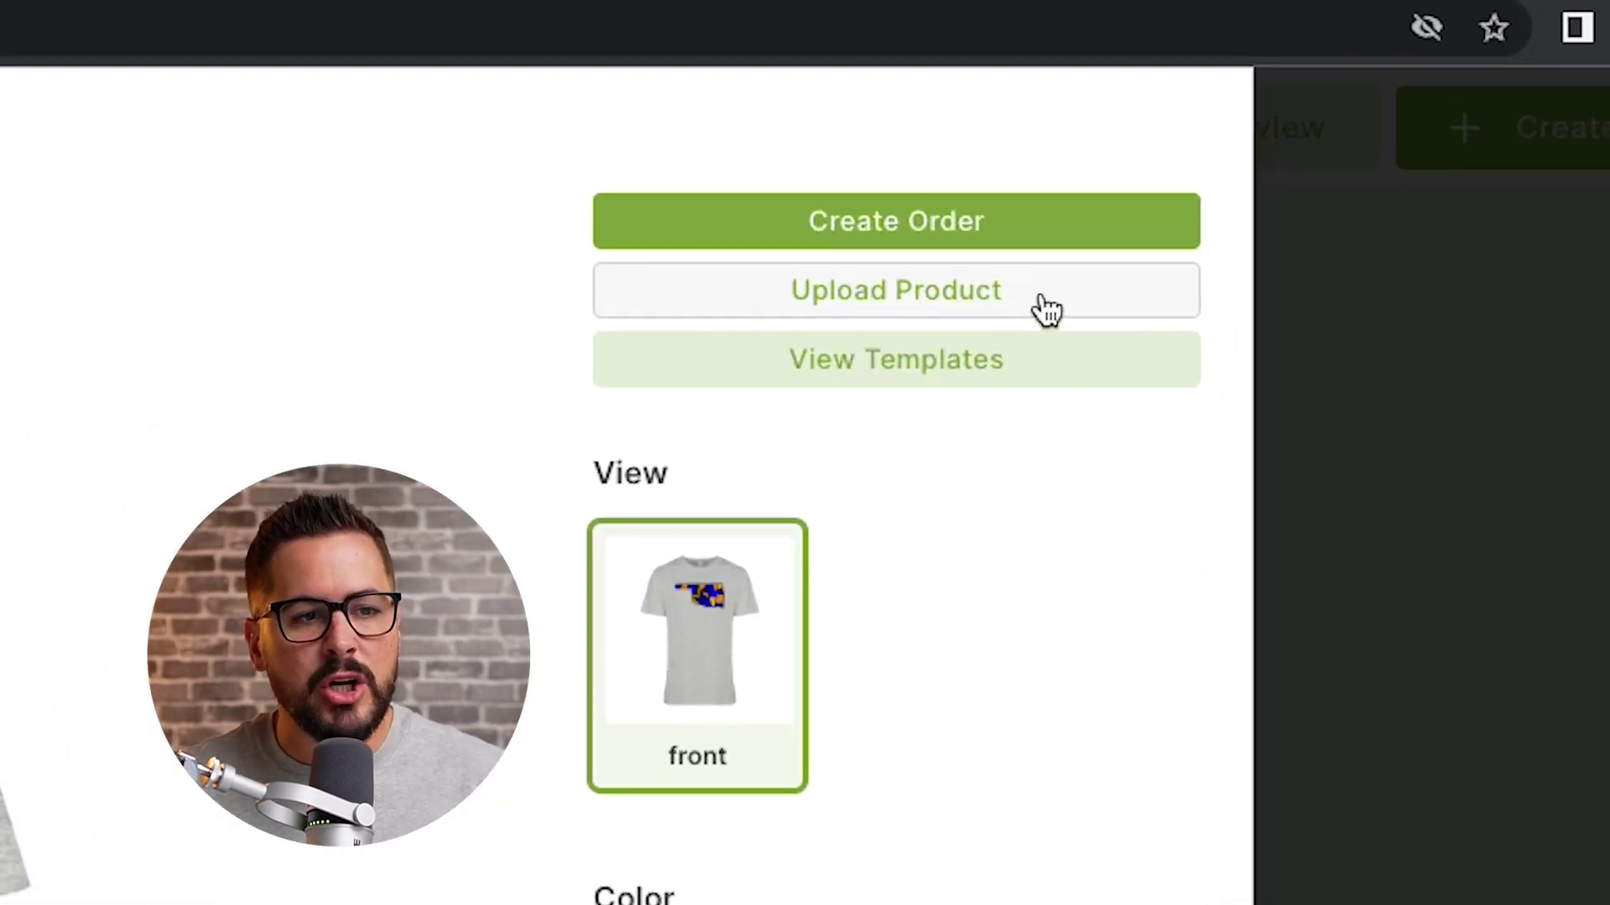
# Start uploading the created product to the KerrysApparelShop store
pyautogui.click(1046, 310)
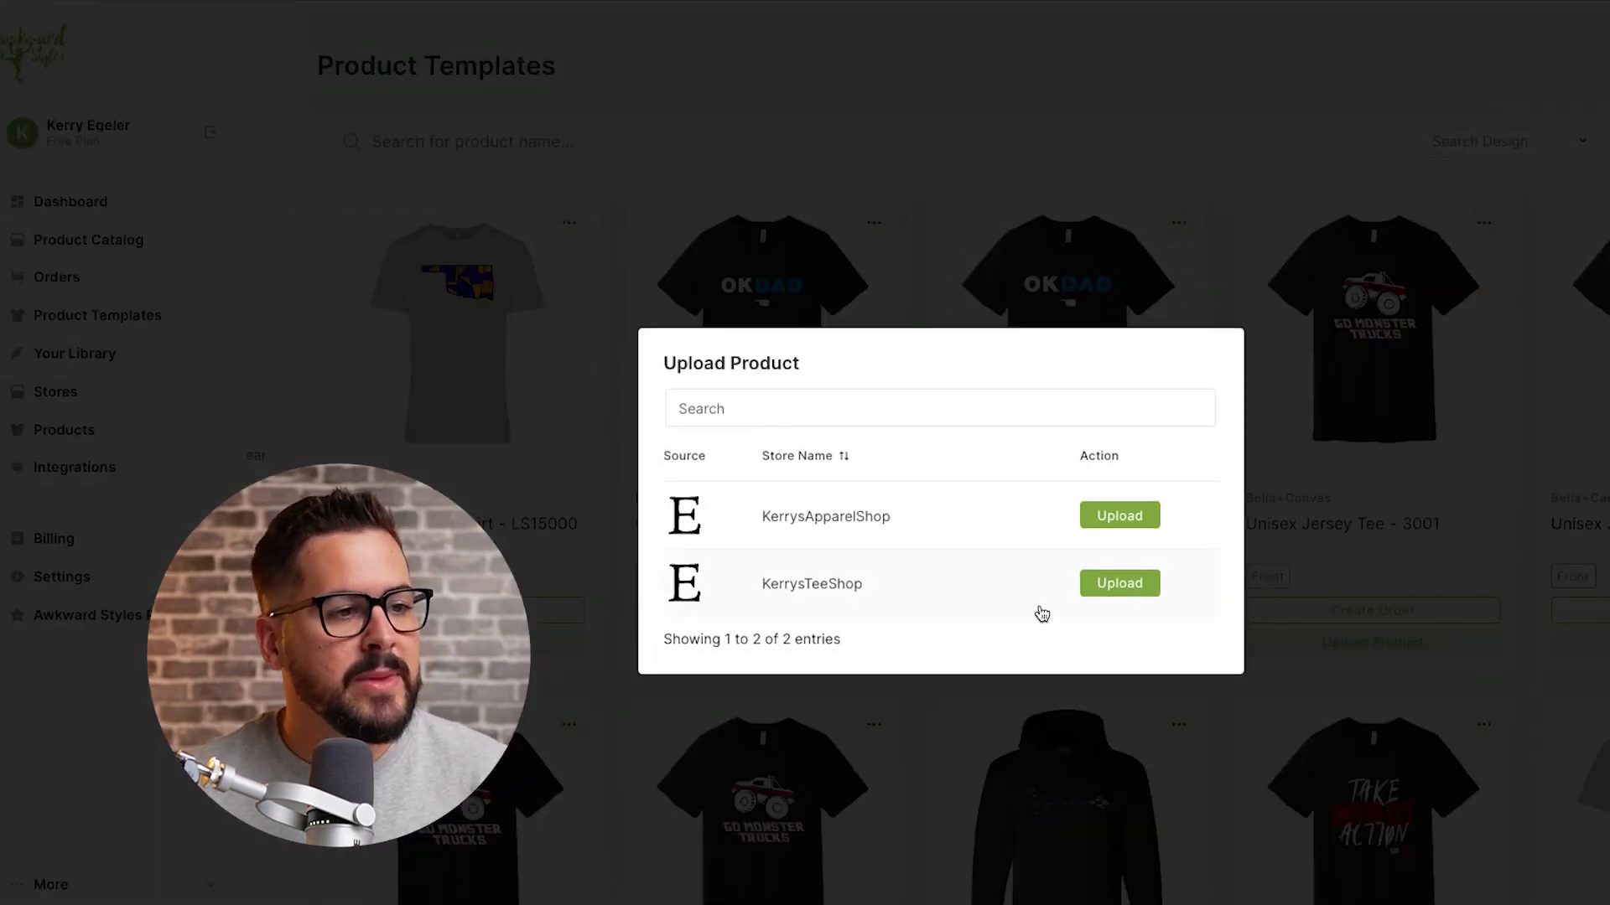
pyautogui.moveTo(763, 516); pyautogui.dragTo(905, 514)
pyautogui.click(910, 524)
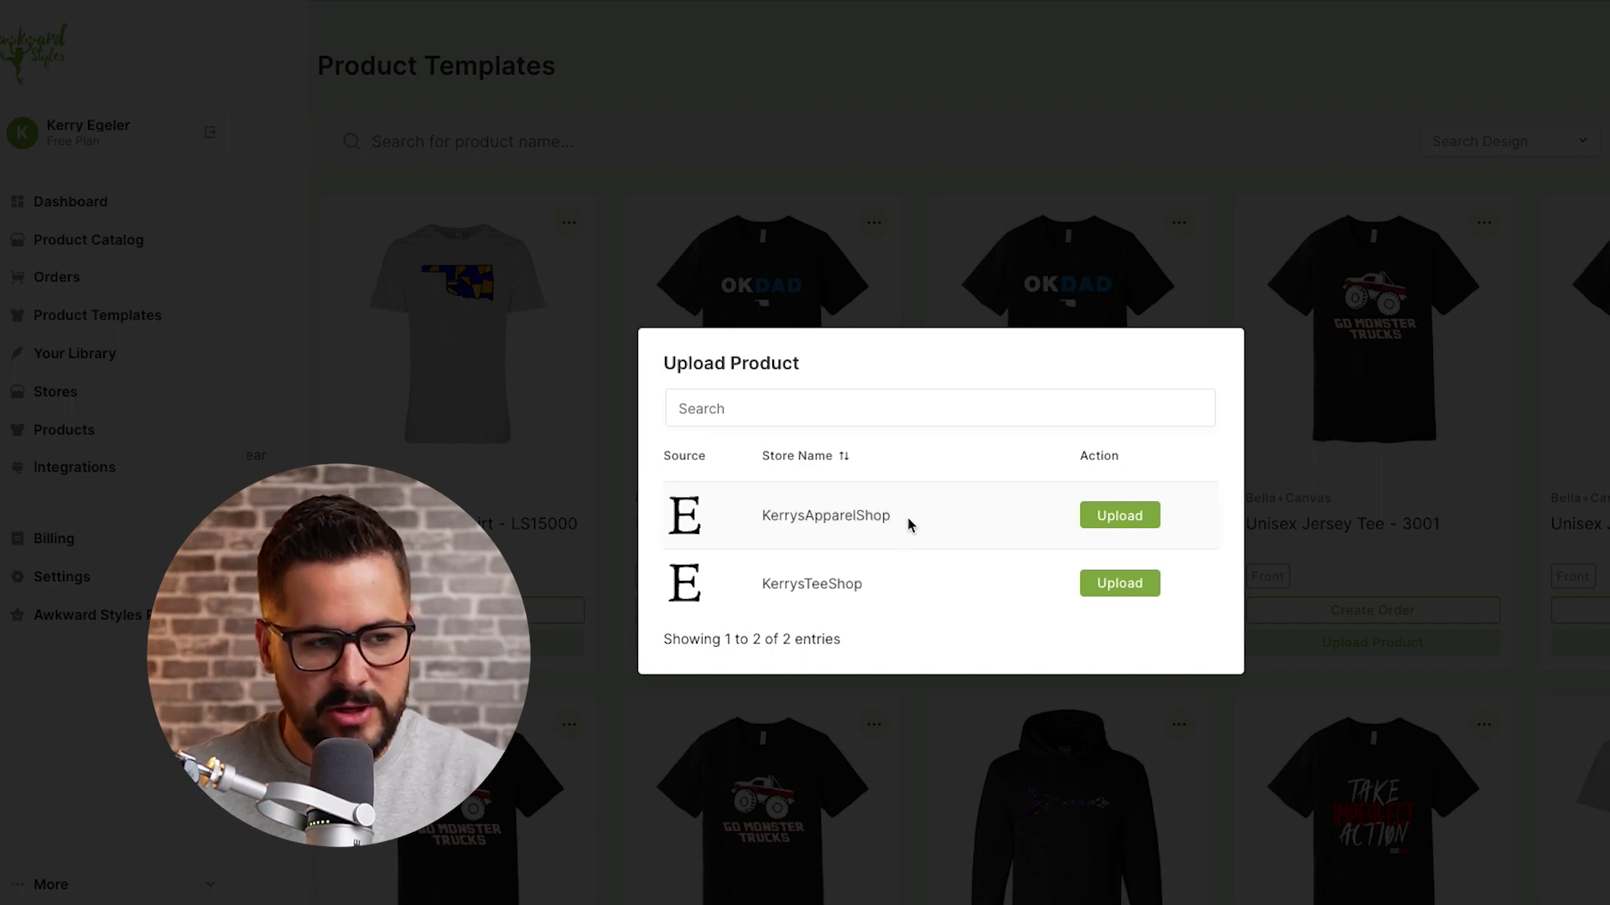
pyautogui.click(1120, 516)
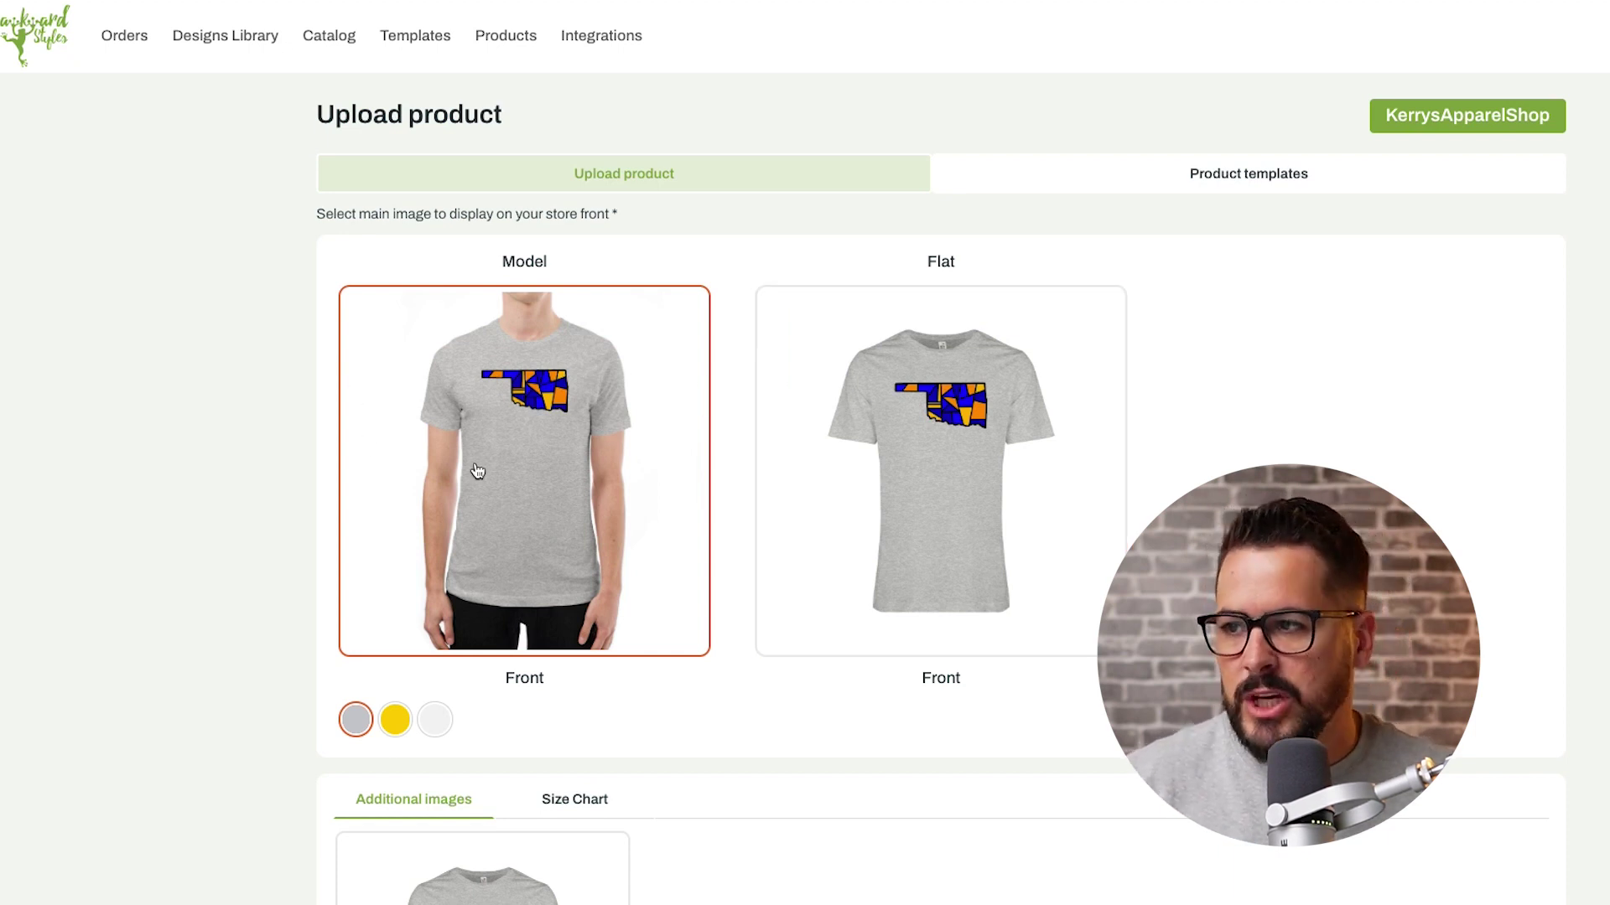
# Examine the model and flat mockups offered as the store's main image and the additional image
pyautogui.scroll(-3, 1149, 520)
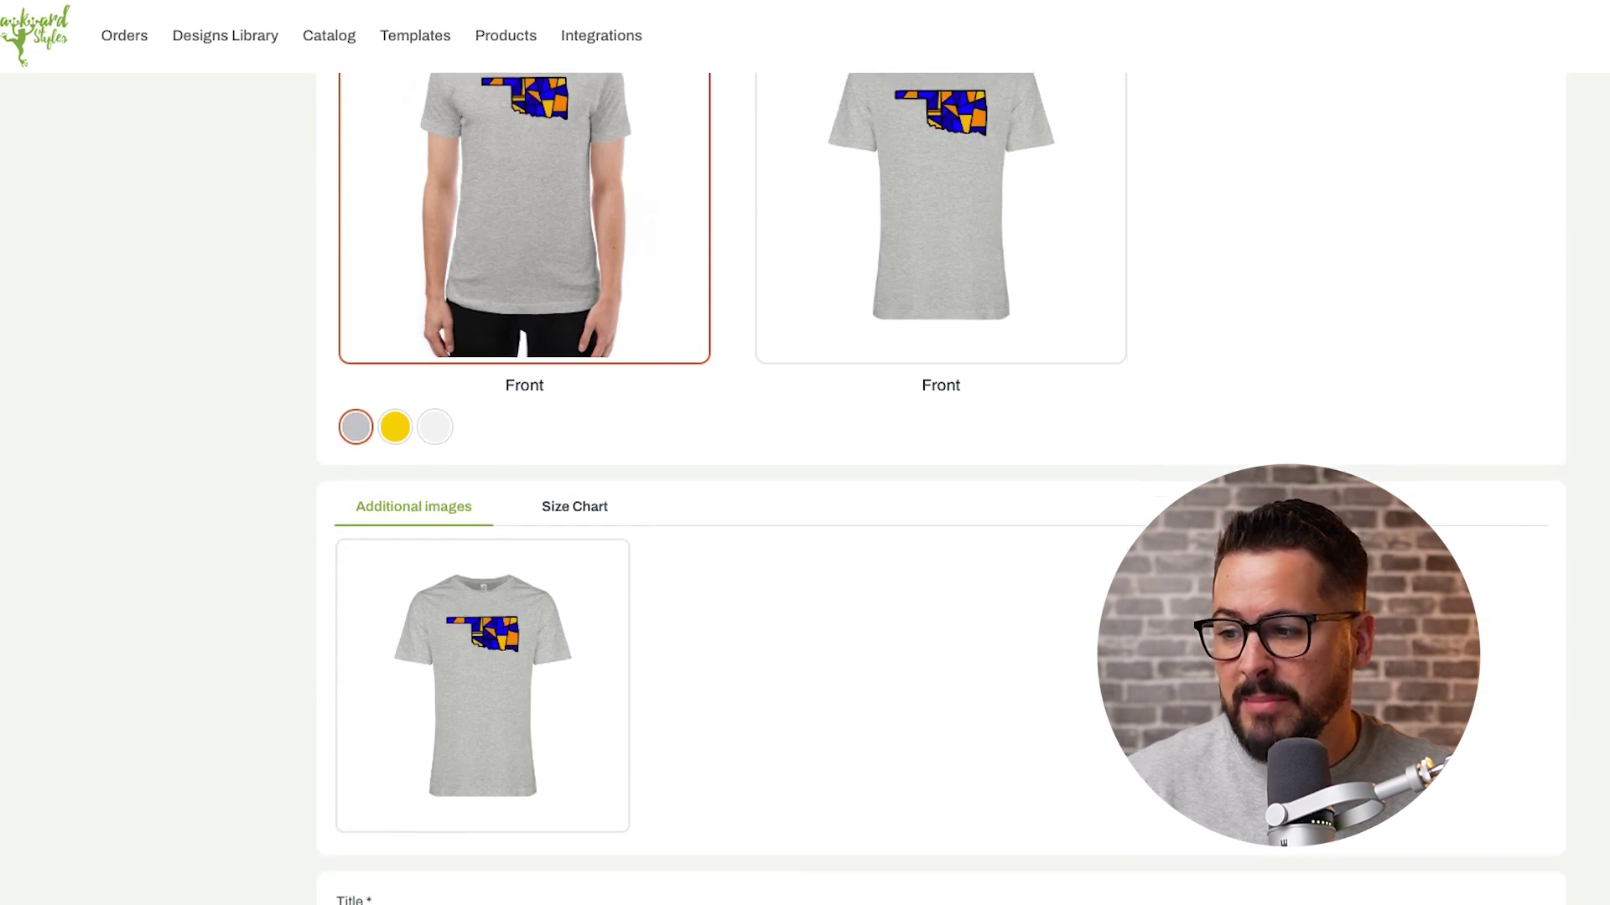
pyautogui.scroll(-3, 941, 486)
pyautogui.scroll(3, 940, 486)
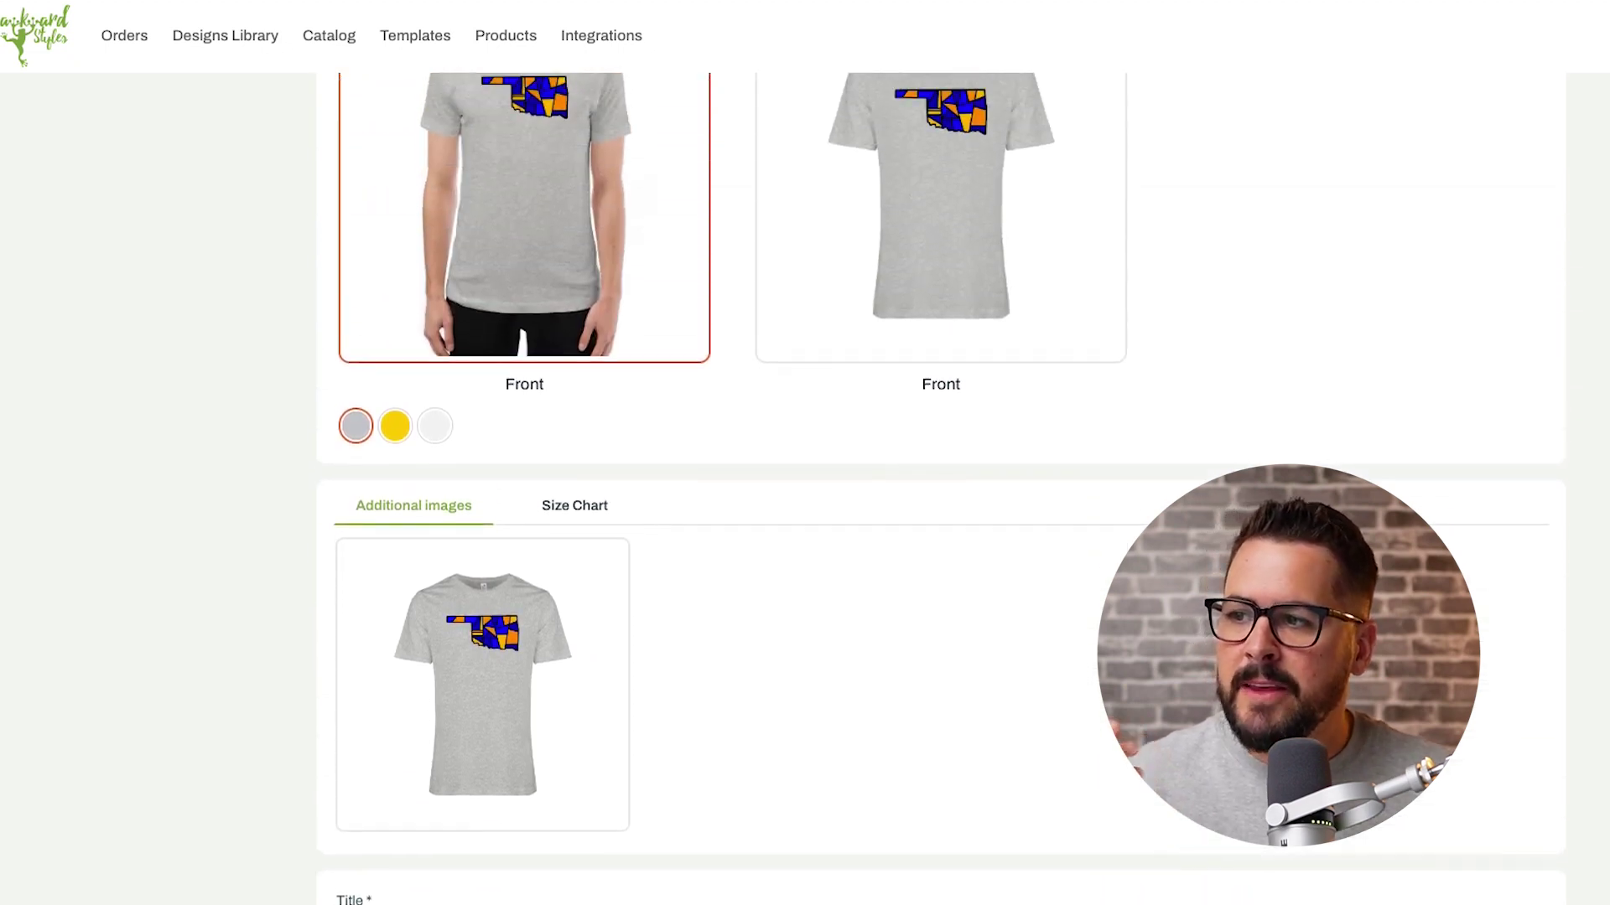
pyautogui.scroll(2, 940, 487)
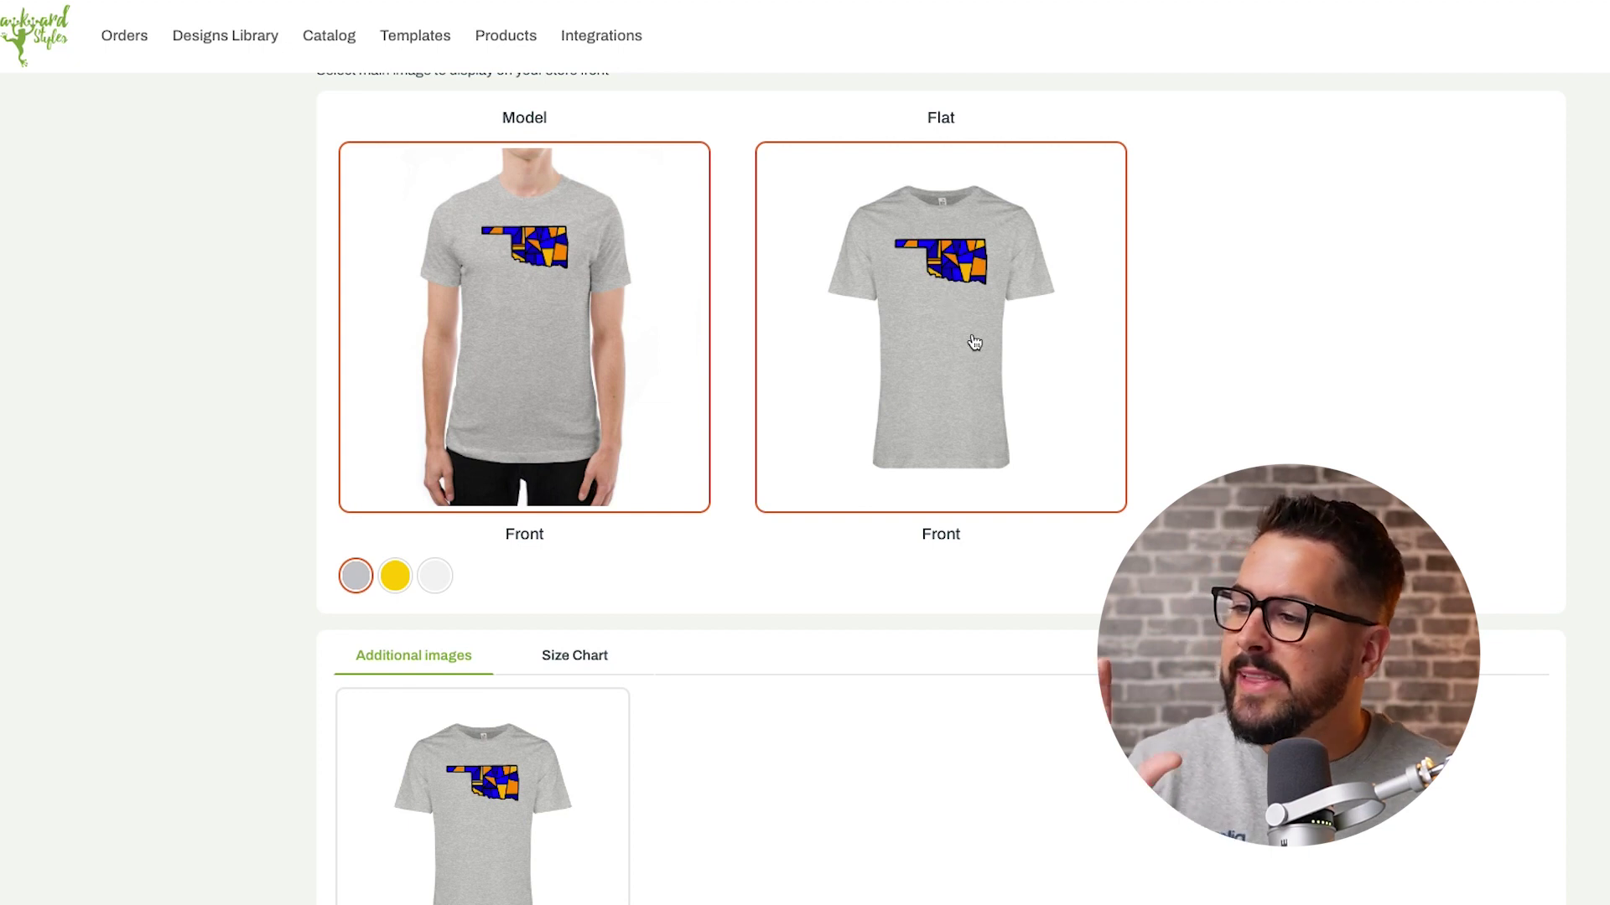
pyautogui.scroll(1, 967, 391)
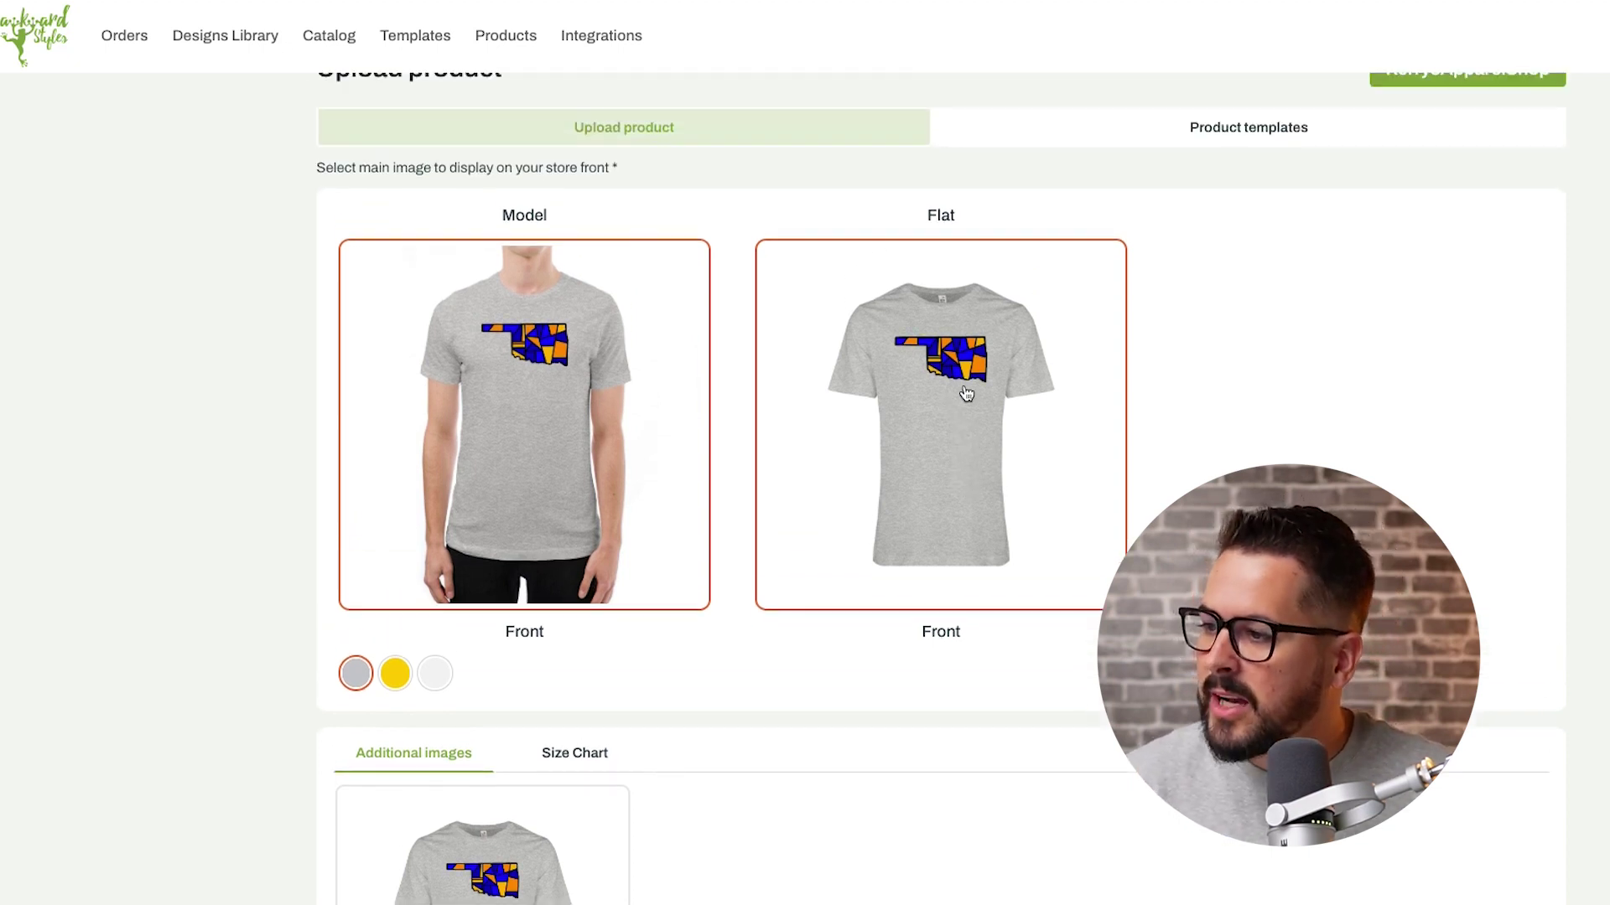
pyautogui.scroll(-2, 966, 393)
pyautogui.scroll(2, 961, 395)
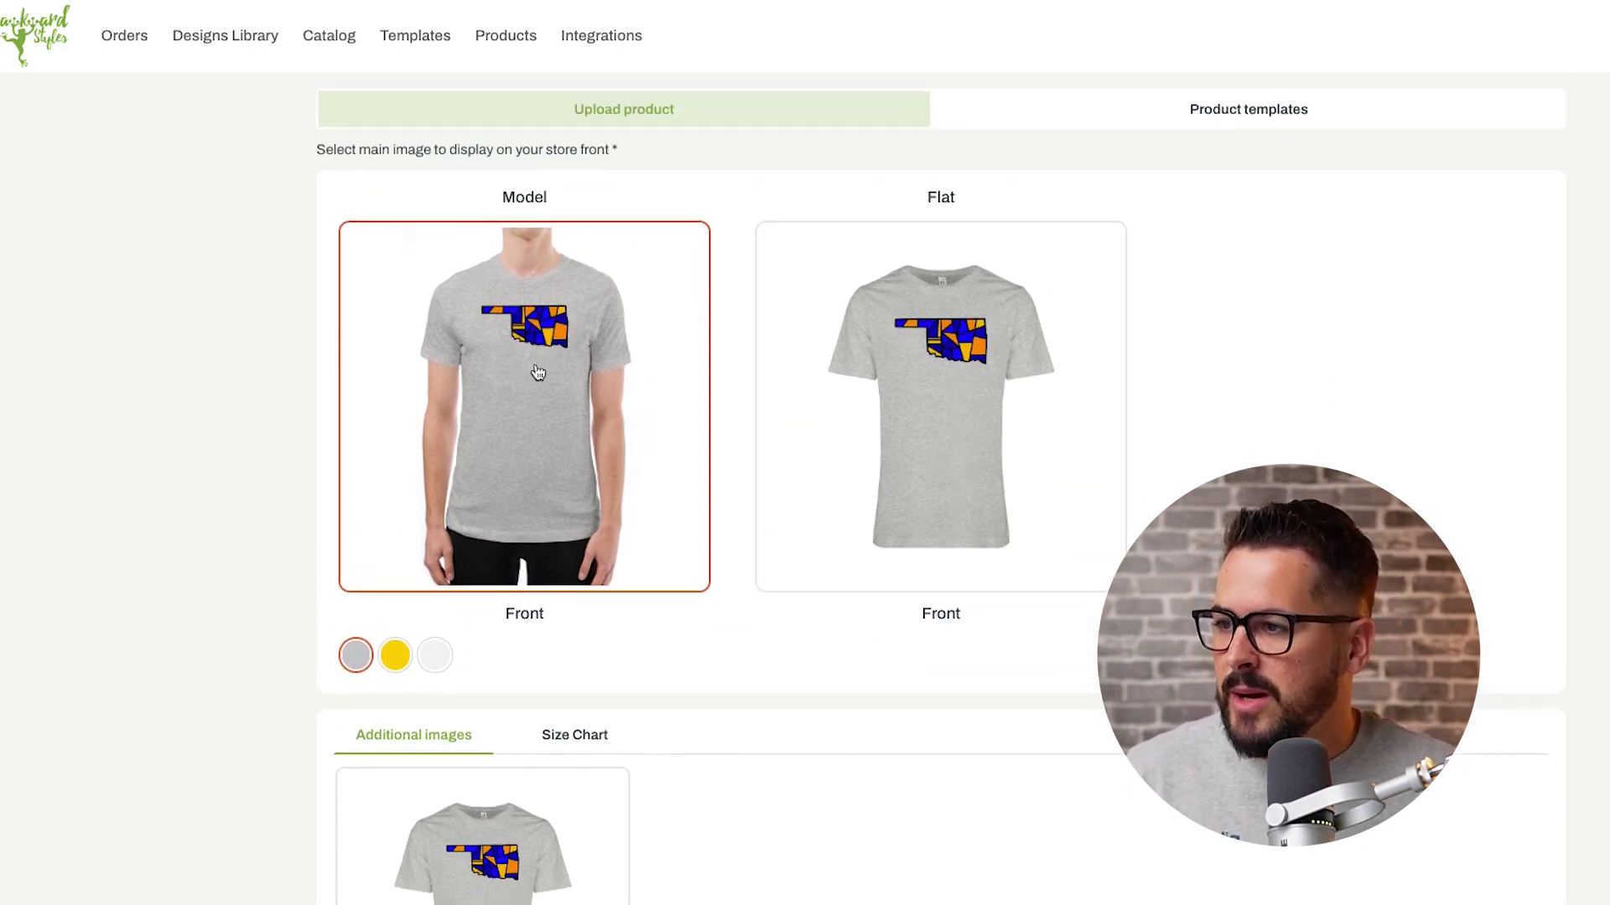
# Review the title, description, tags, shipping profile and variations, and upload the product to the store with its default details
pyautogui.scroll(-10, 538, 454)
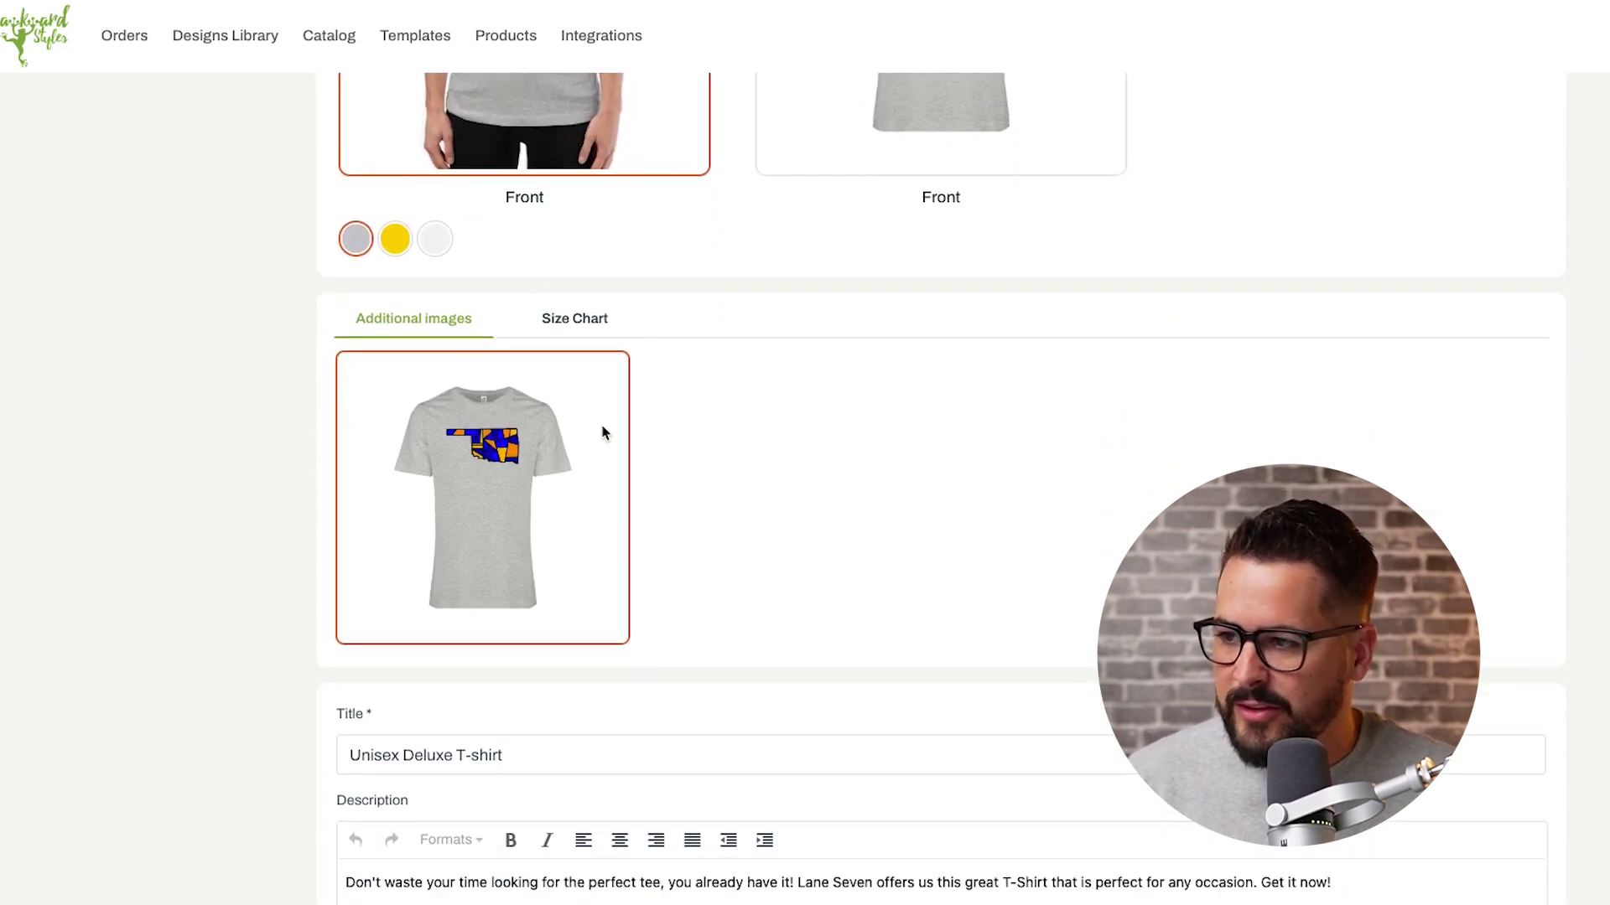
pyautogui.scroll(-1, 662, 355)
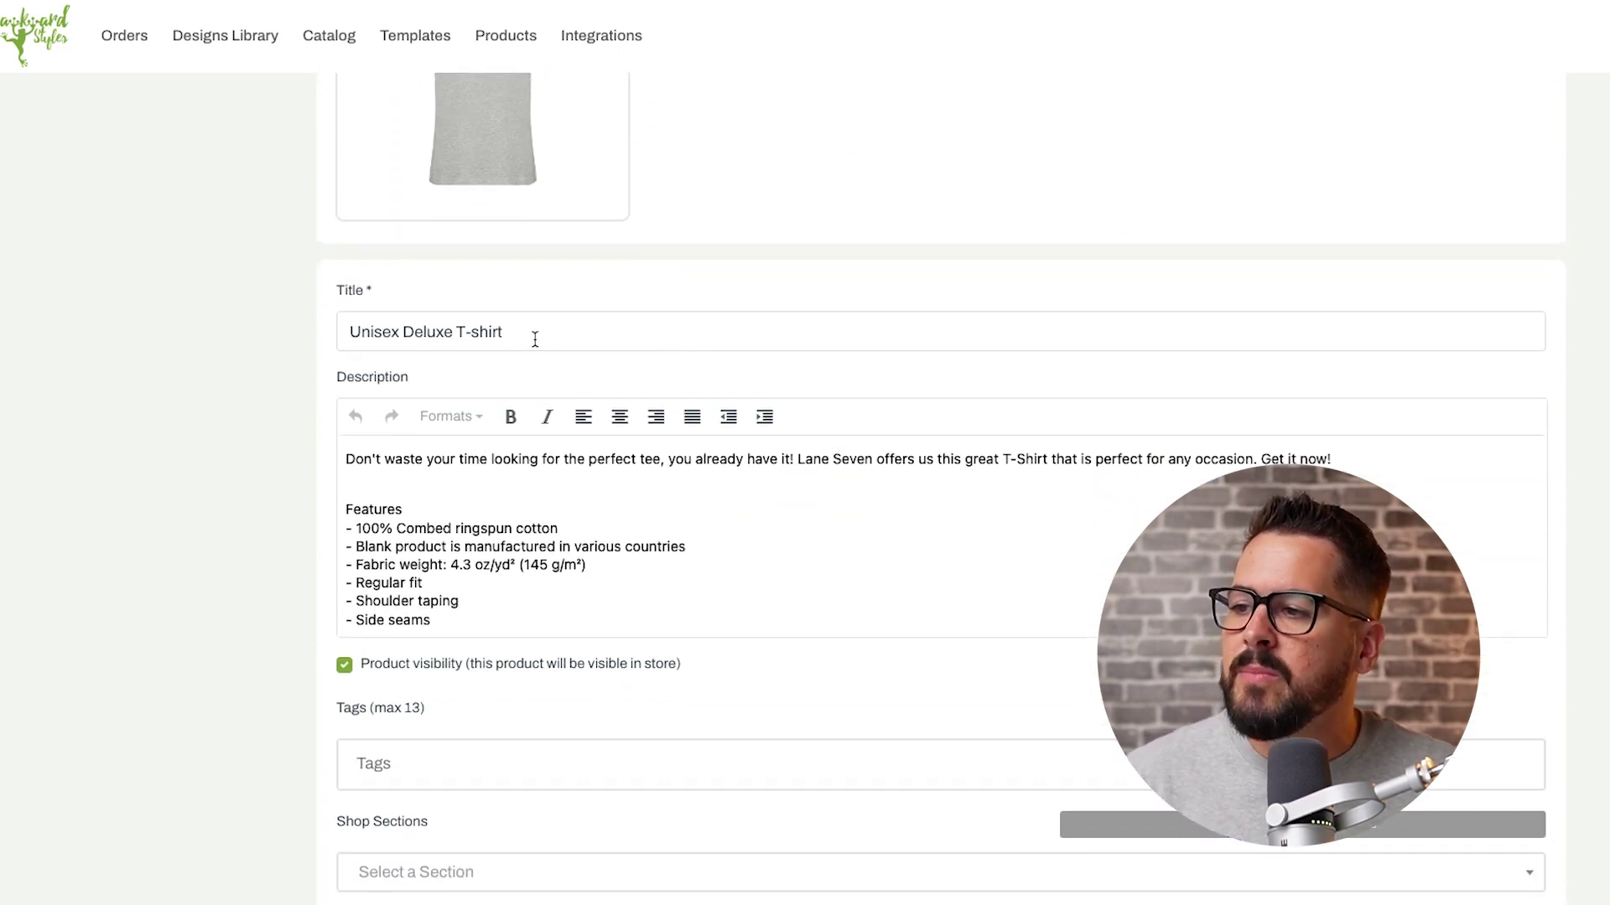
pyautogui.scroll(-2, 530, 514)
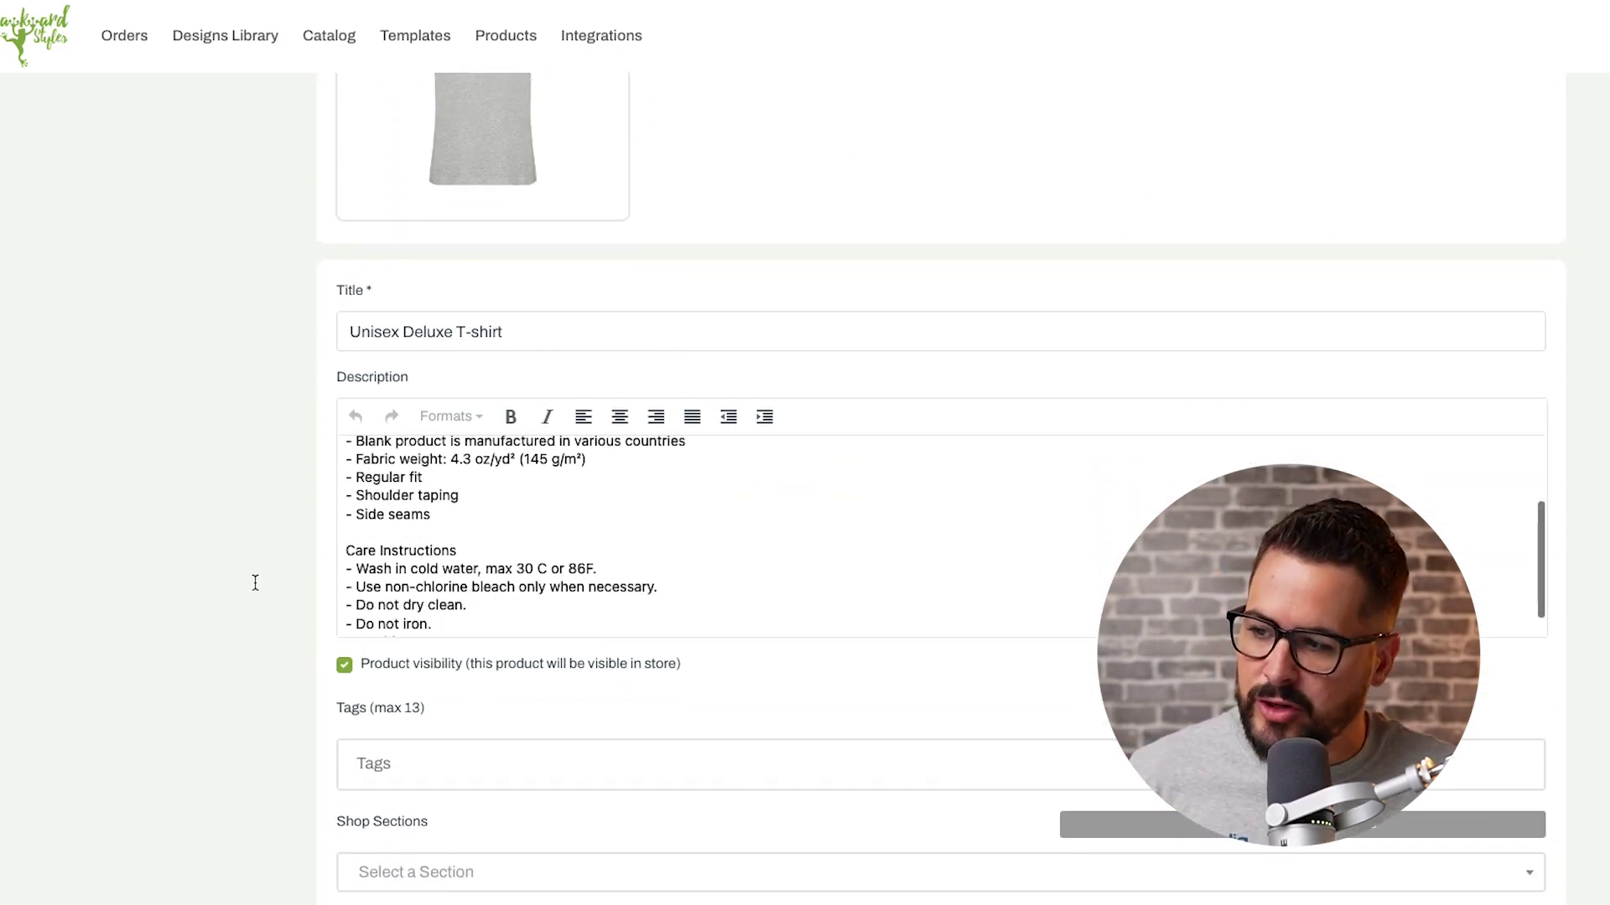
pyautogui.scroll(-3, 394, 543)
pyautogui.scroll(-1, 255, 618)
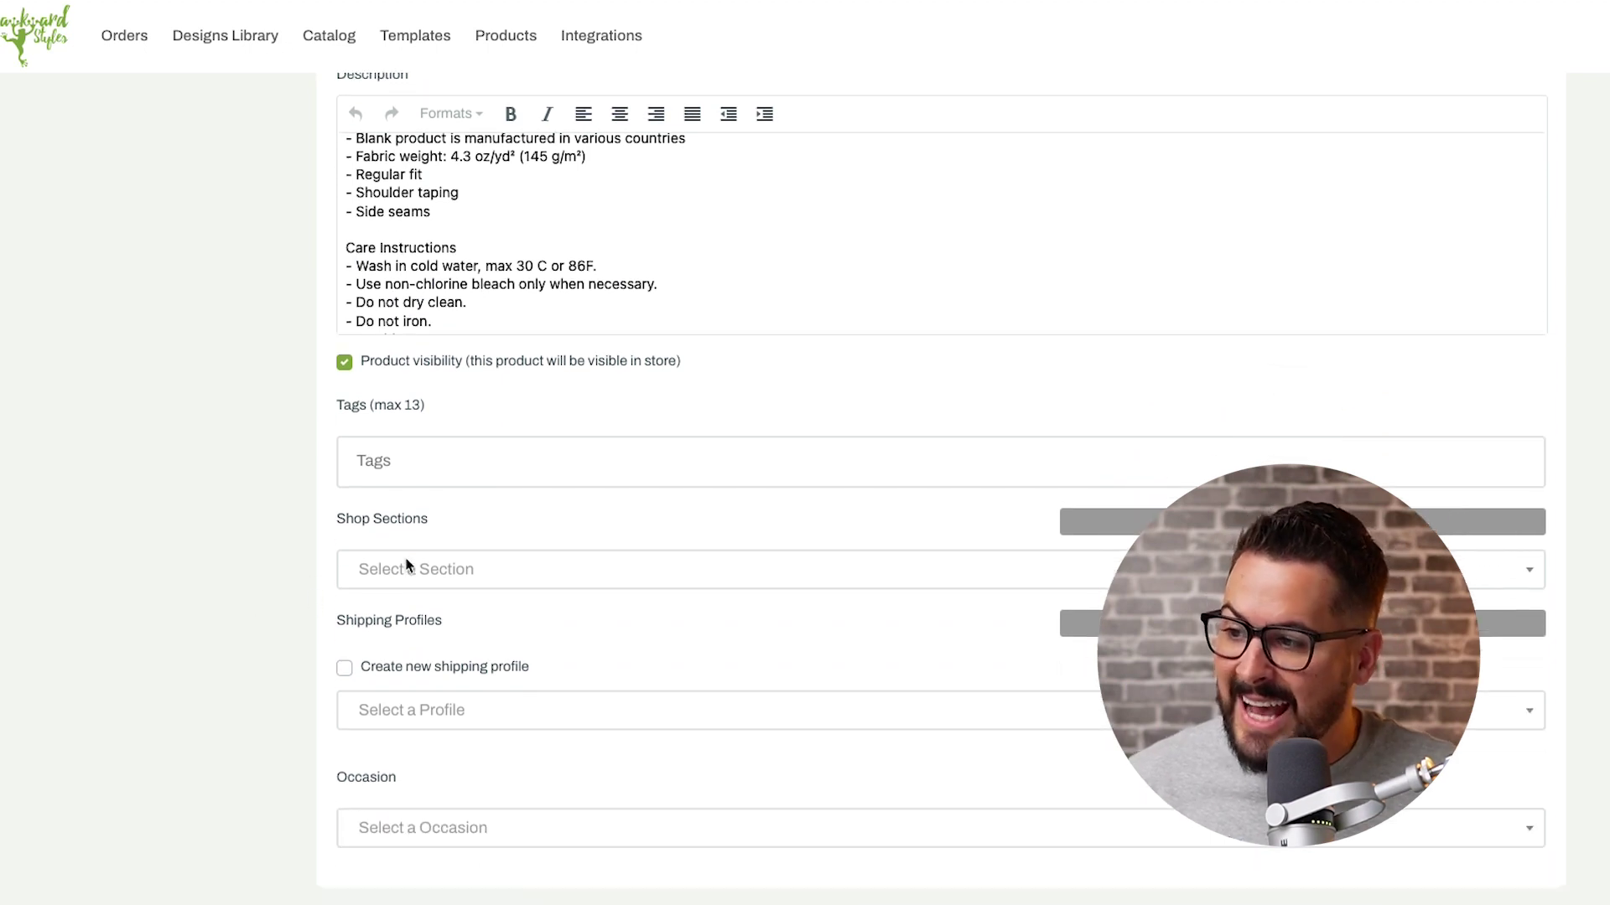
pyautogui.scroll(-4, 484, 579)
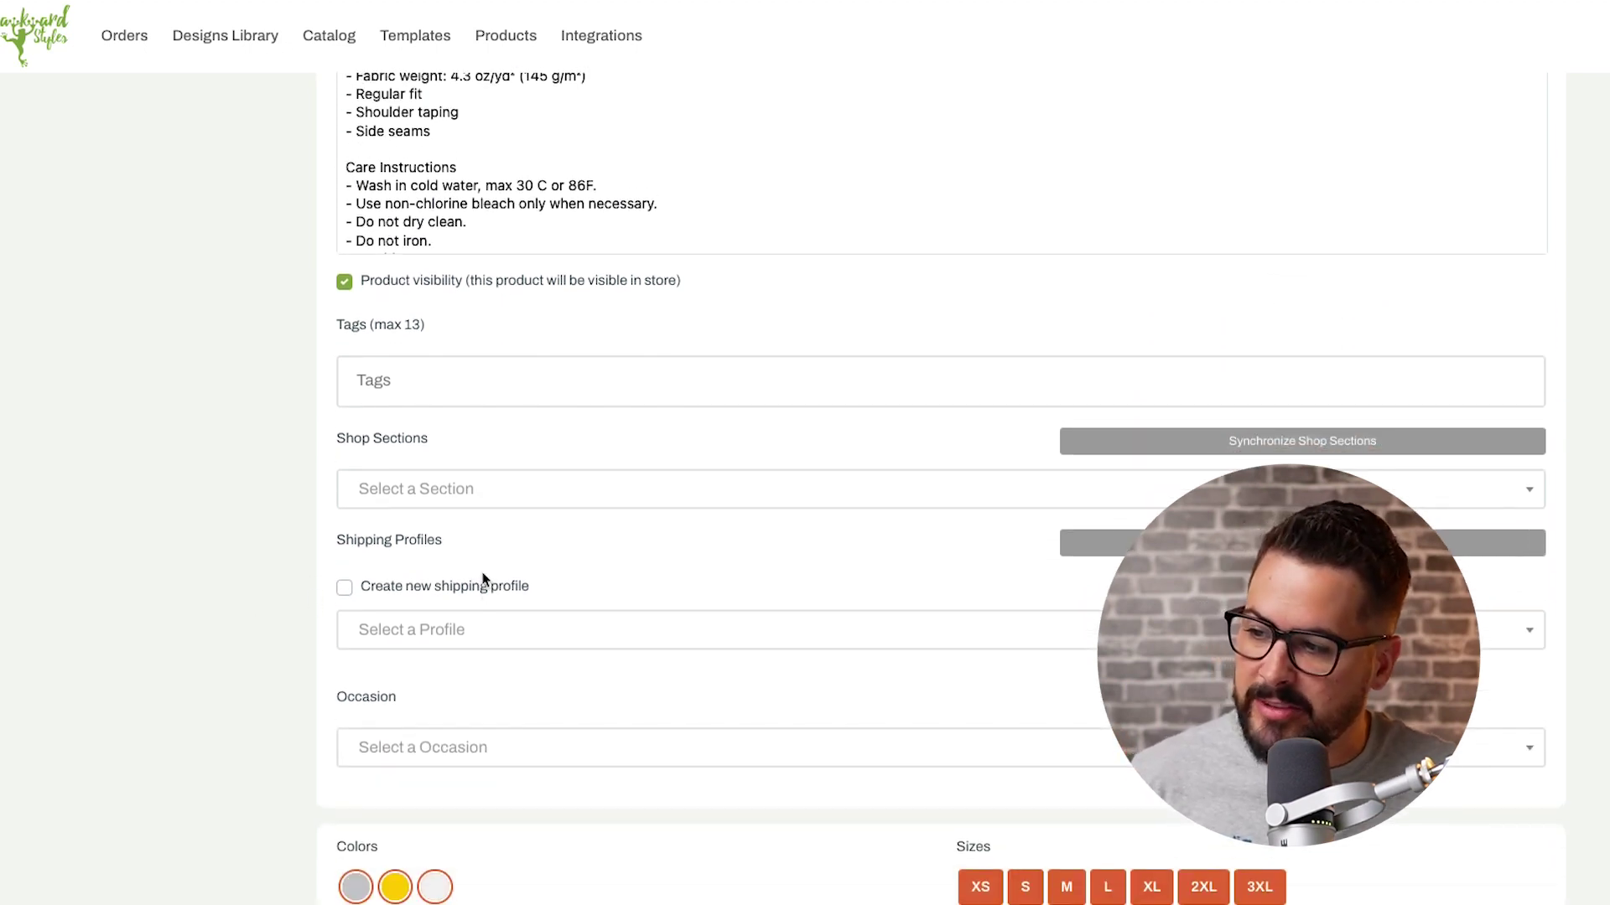
pyautogui.scroll(-1, 486, 616)
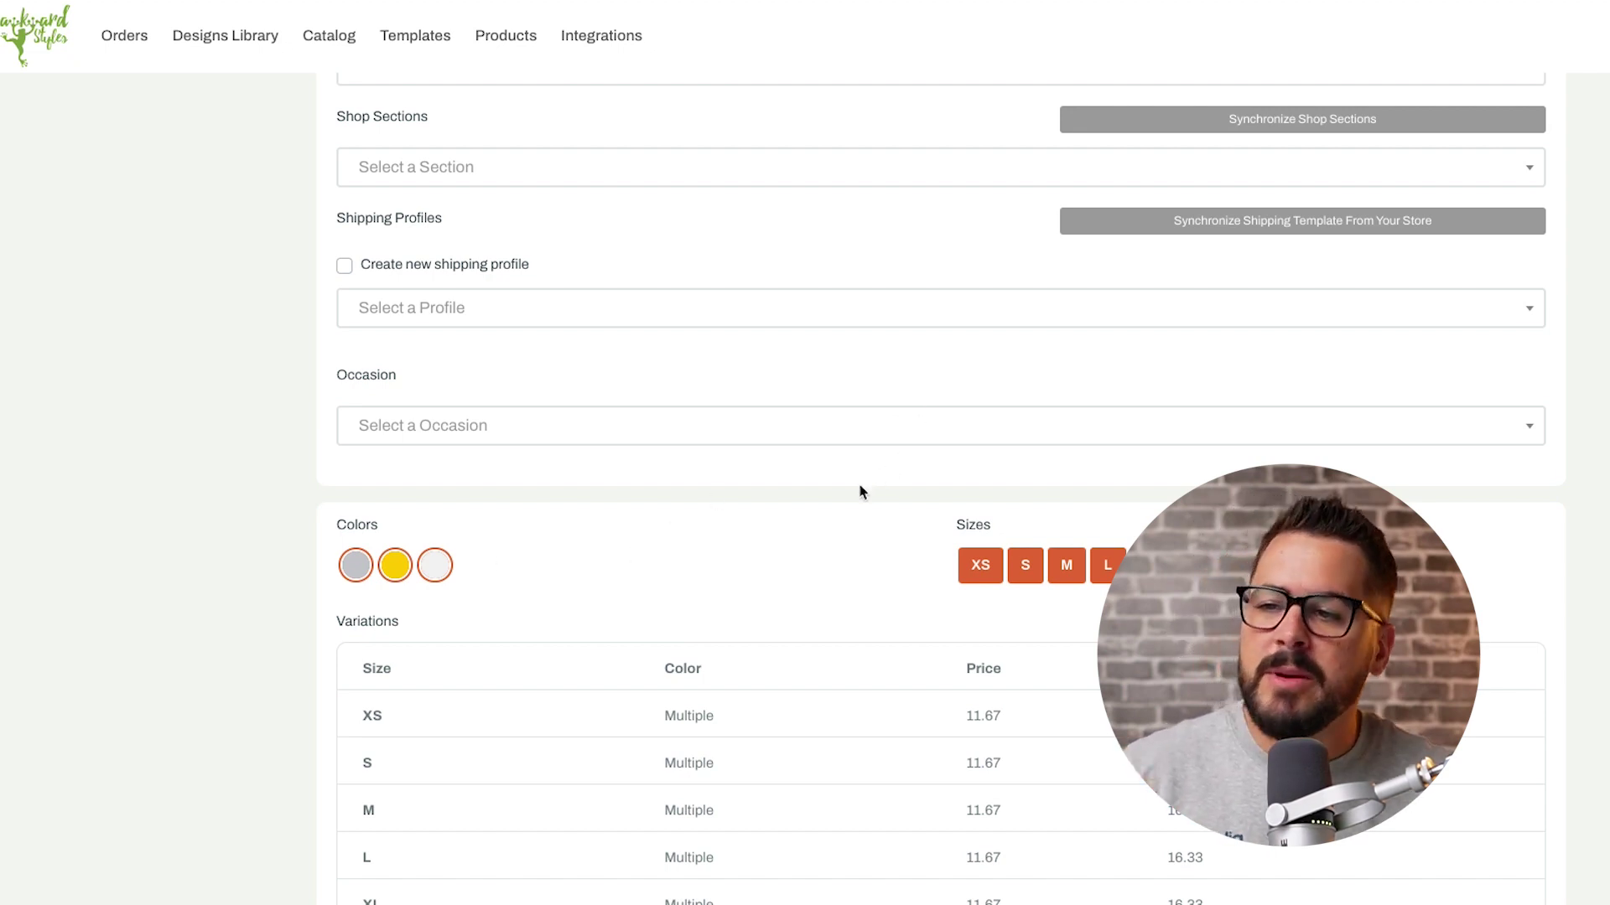
pyautogui.scroll(-3, 861, 492)
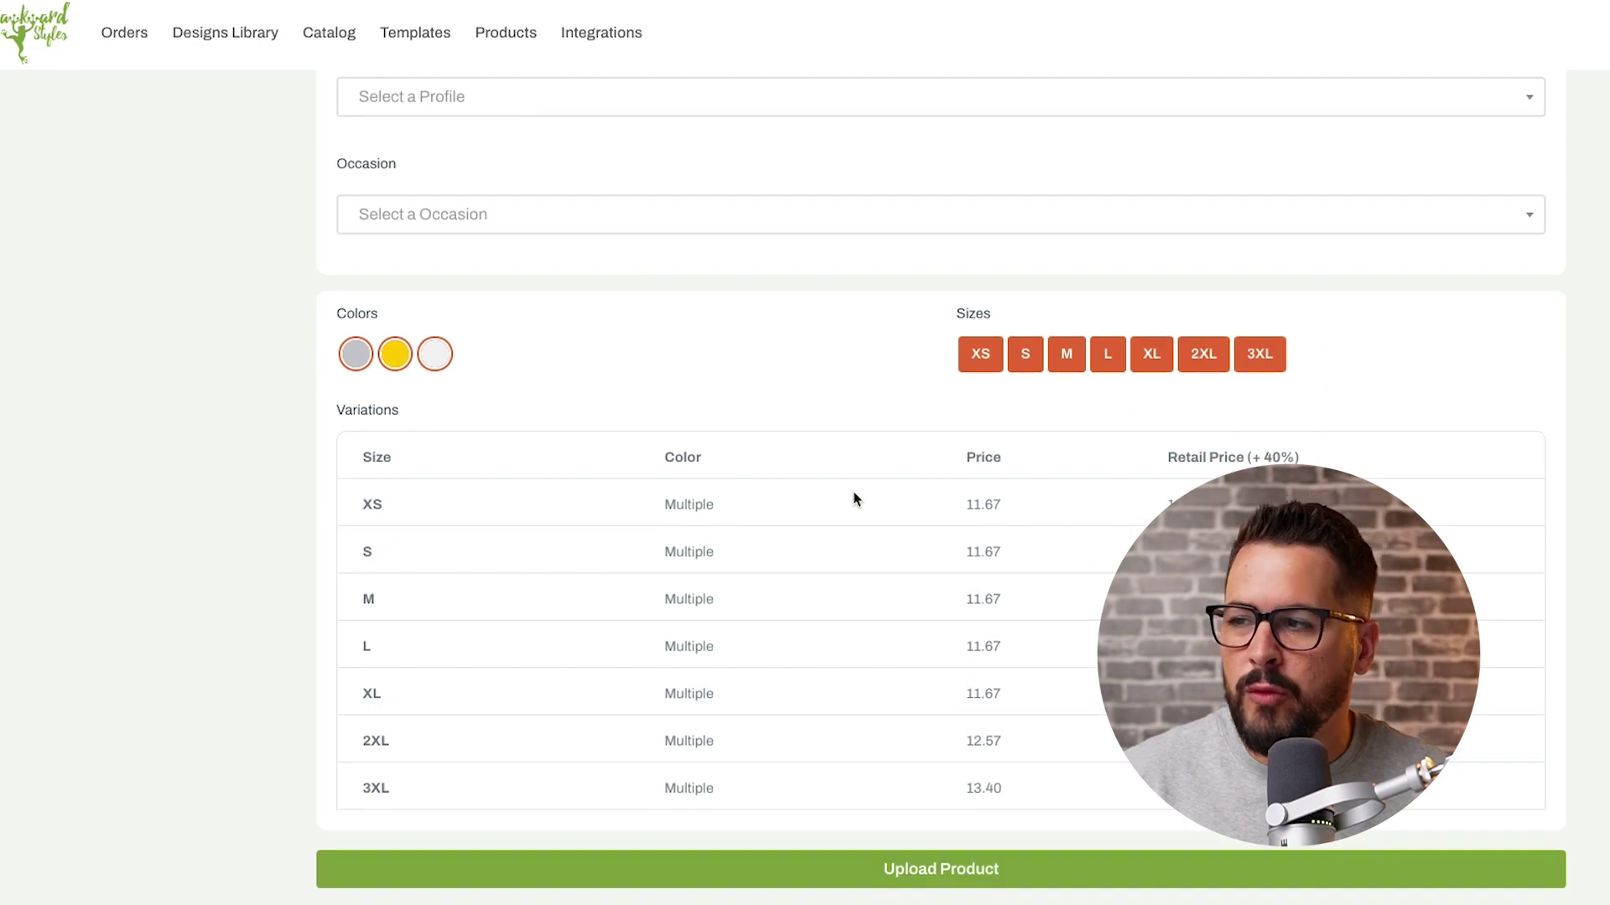
pyautogui.click(970, 880)
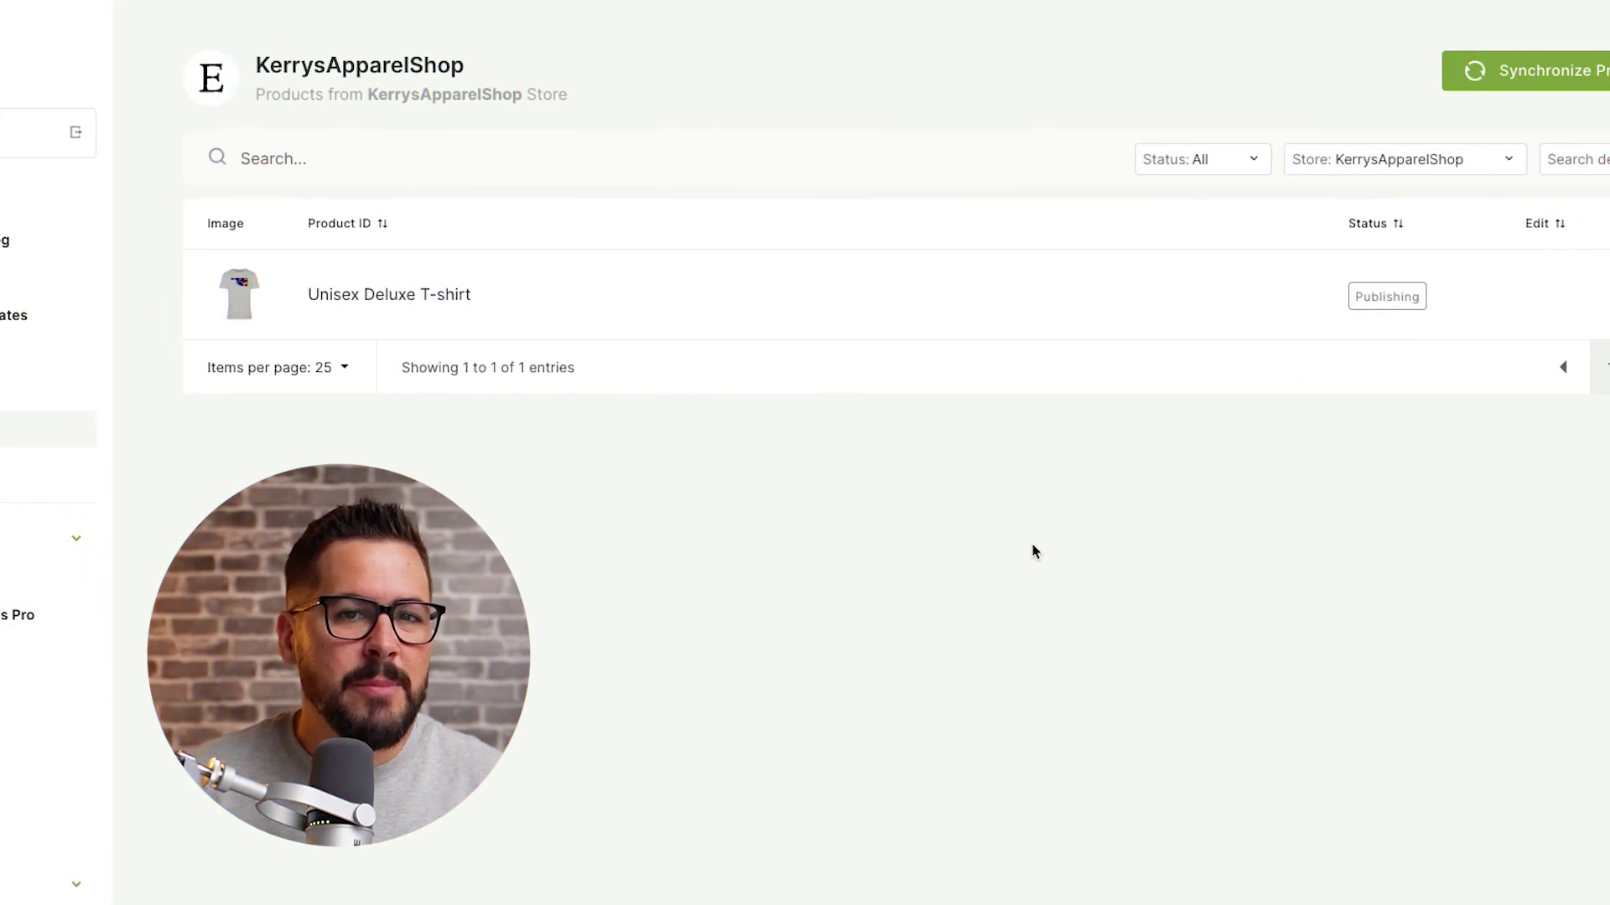
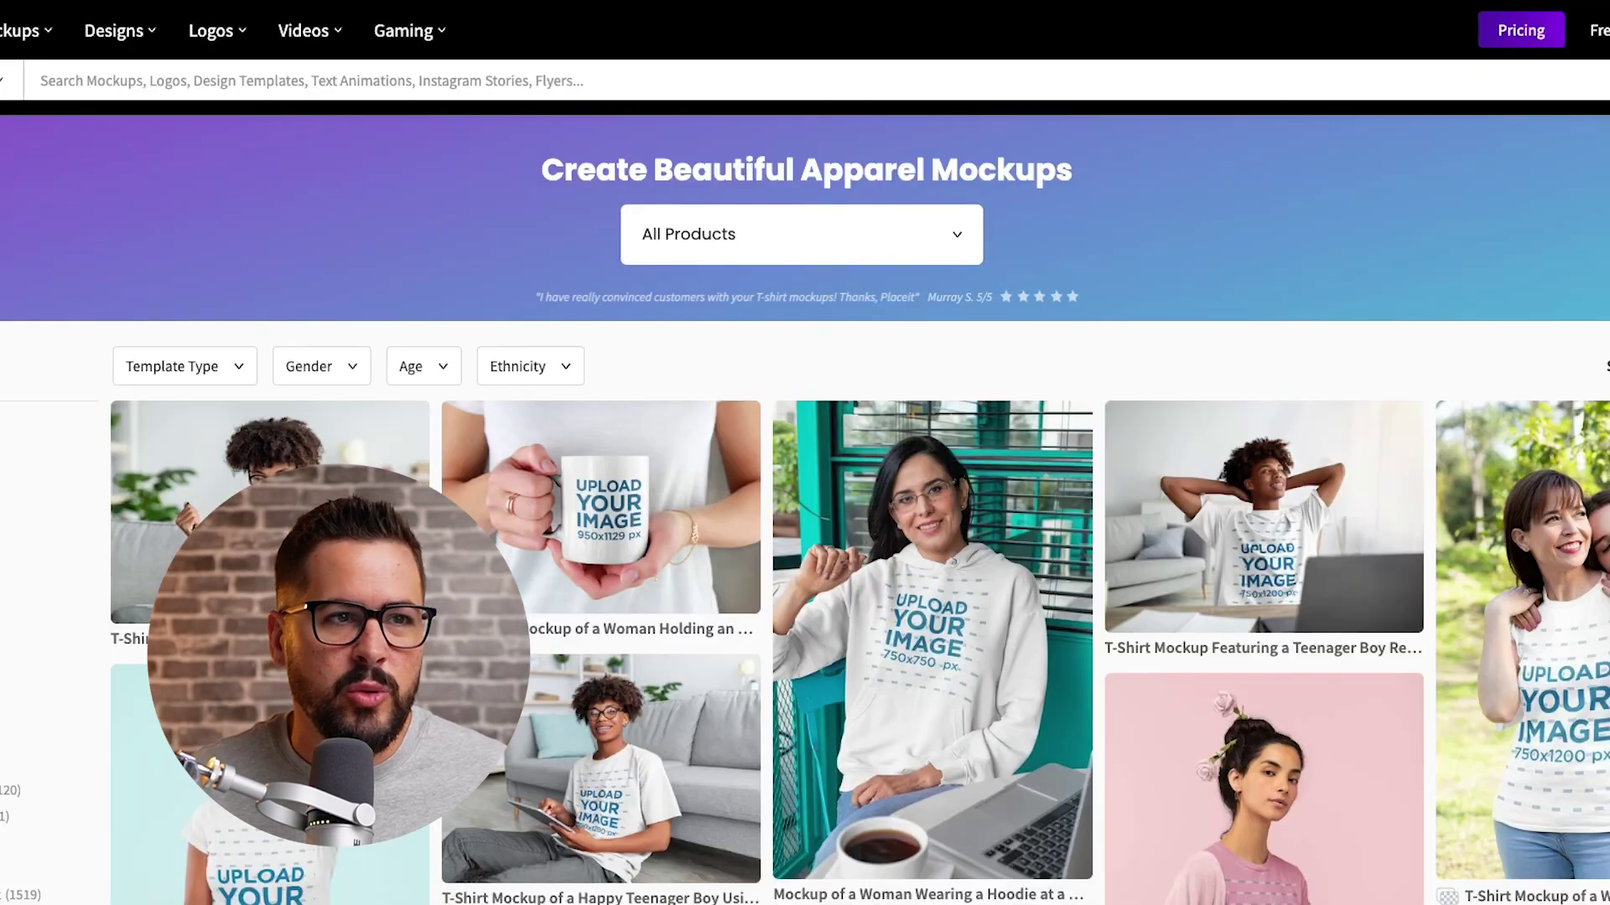
# Browse Placeit's apparel mockup gallery across all products for alternative T-shirt photos
pyautogui.scroll(-4, 1352, 430)
pyautogui.scroll(-10, 1352, 430)
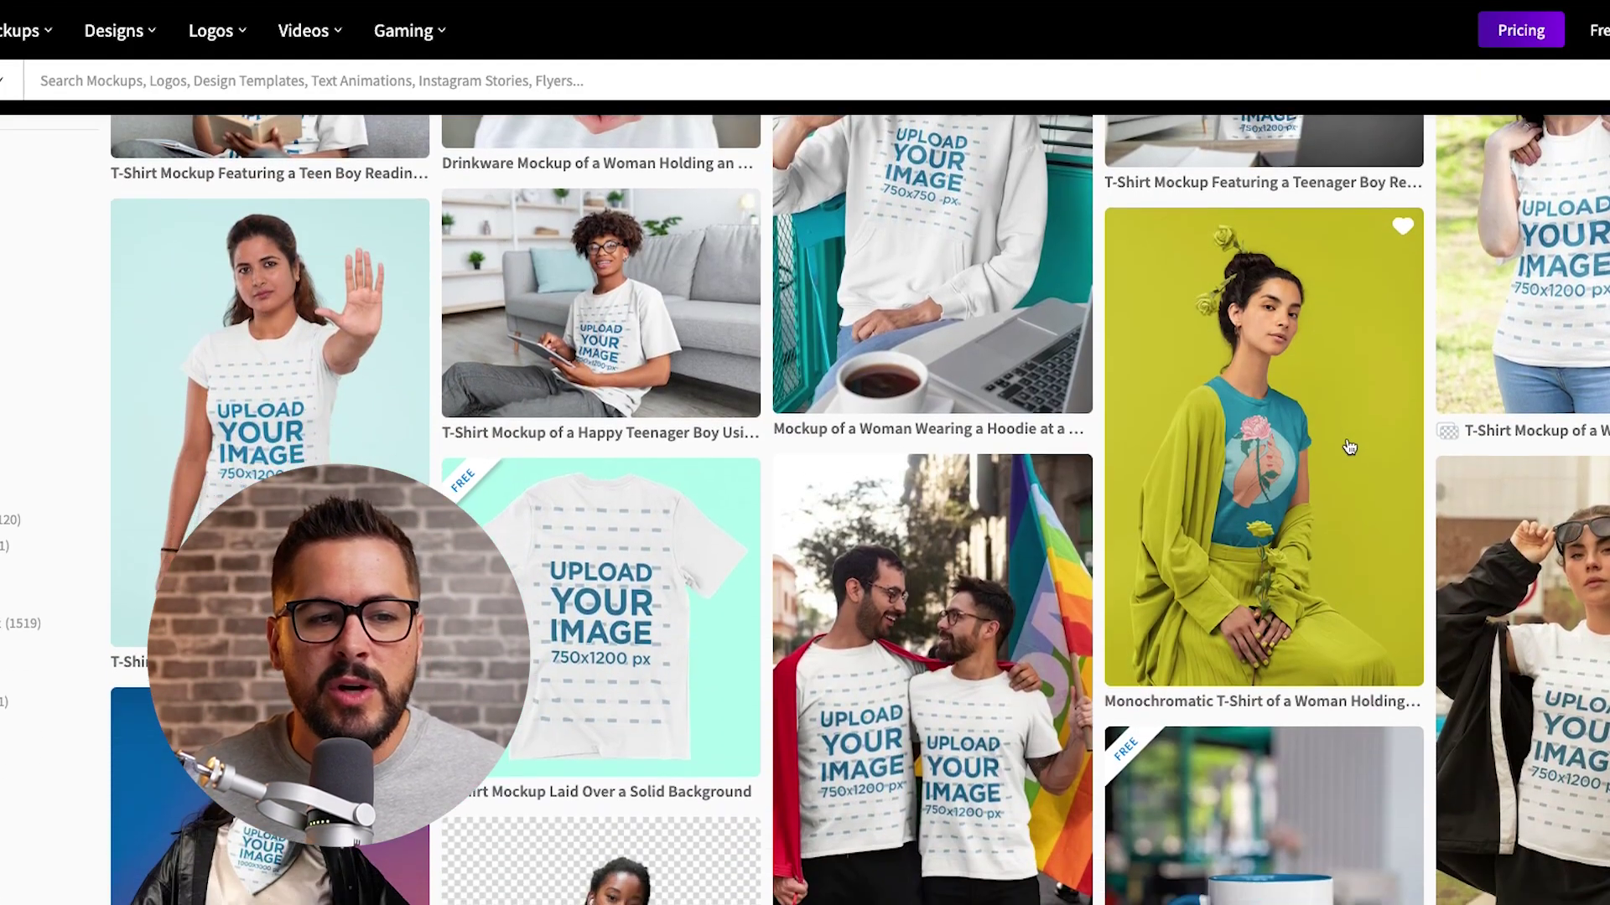
pyautogui.scroll(-10, 1352, 449)
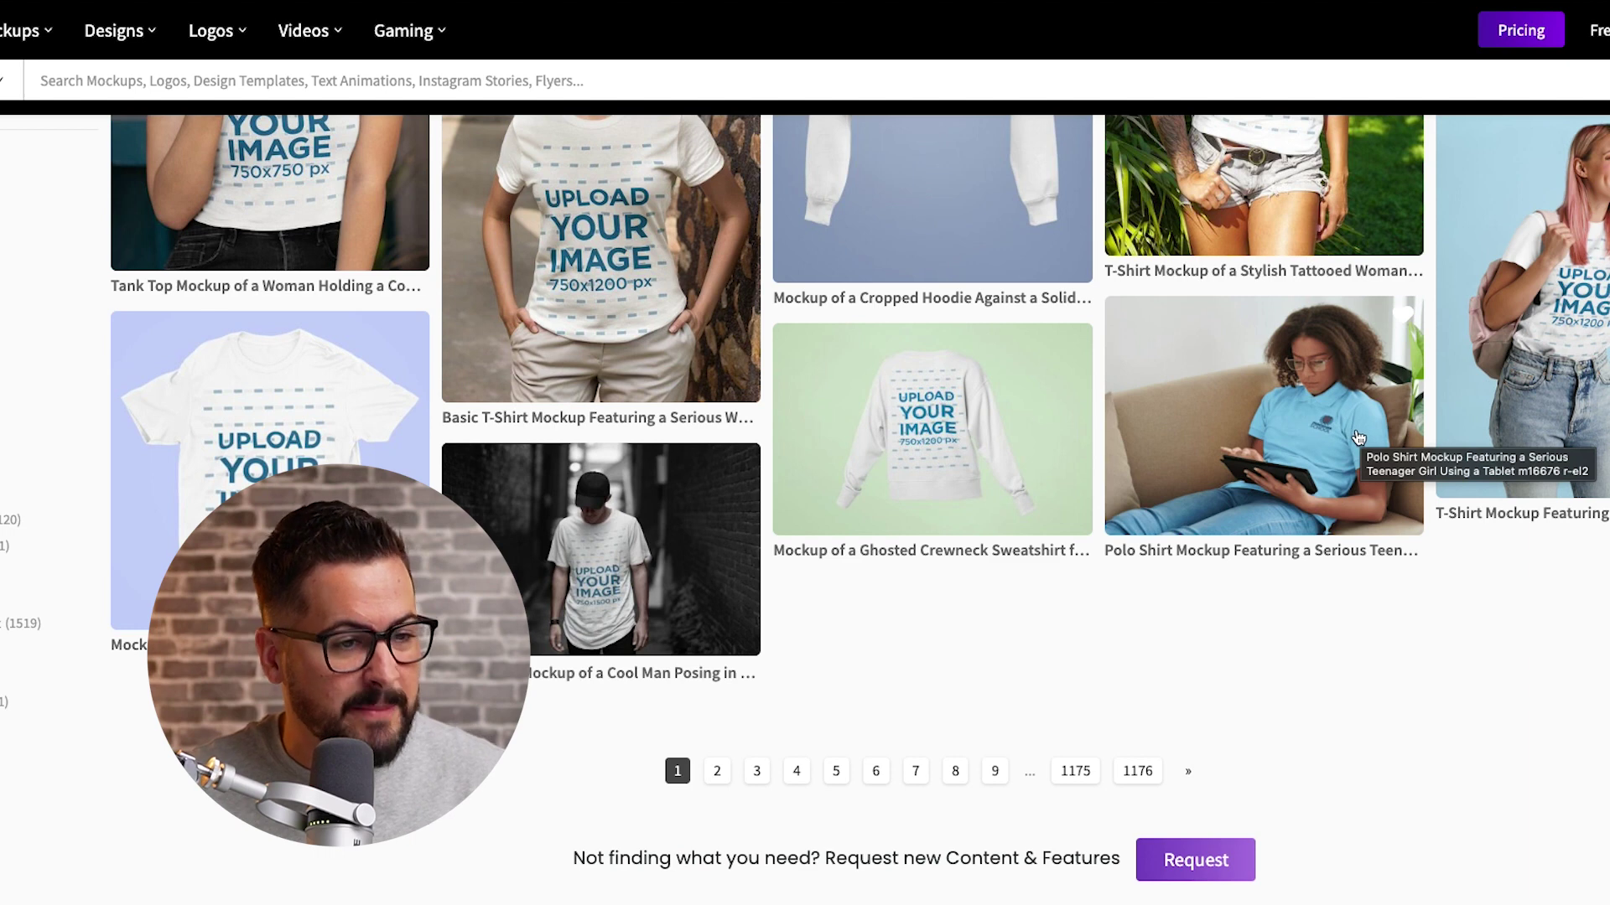
pyautogui.scroll(15, 1358, 439)
pyautogui.scroll(5, 1352, 439)
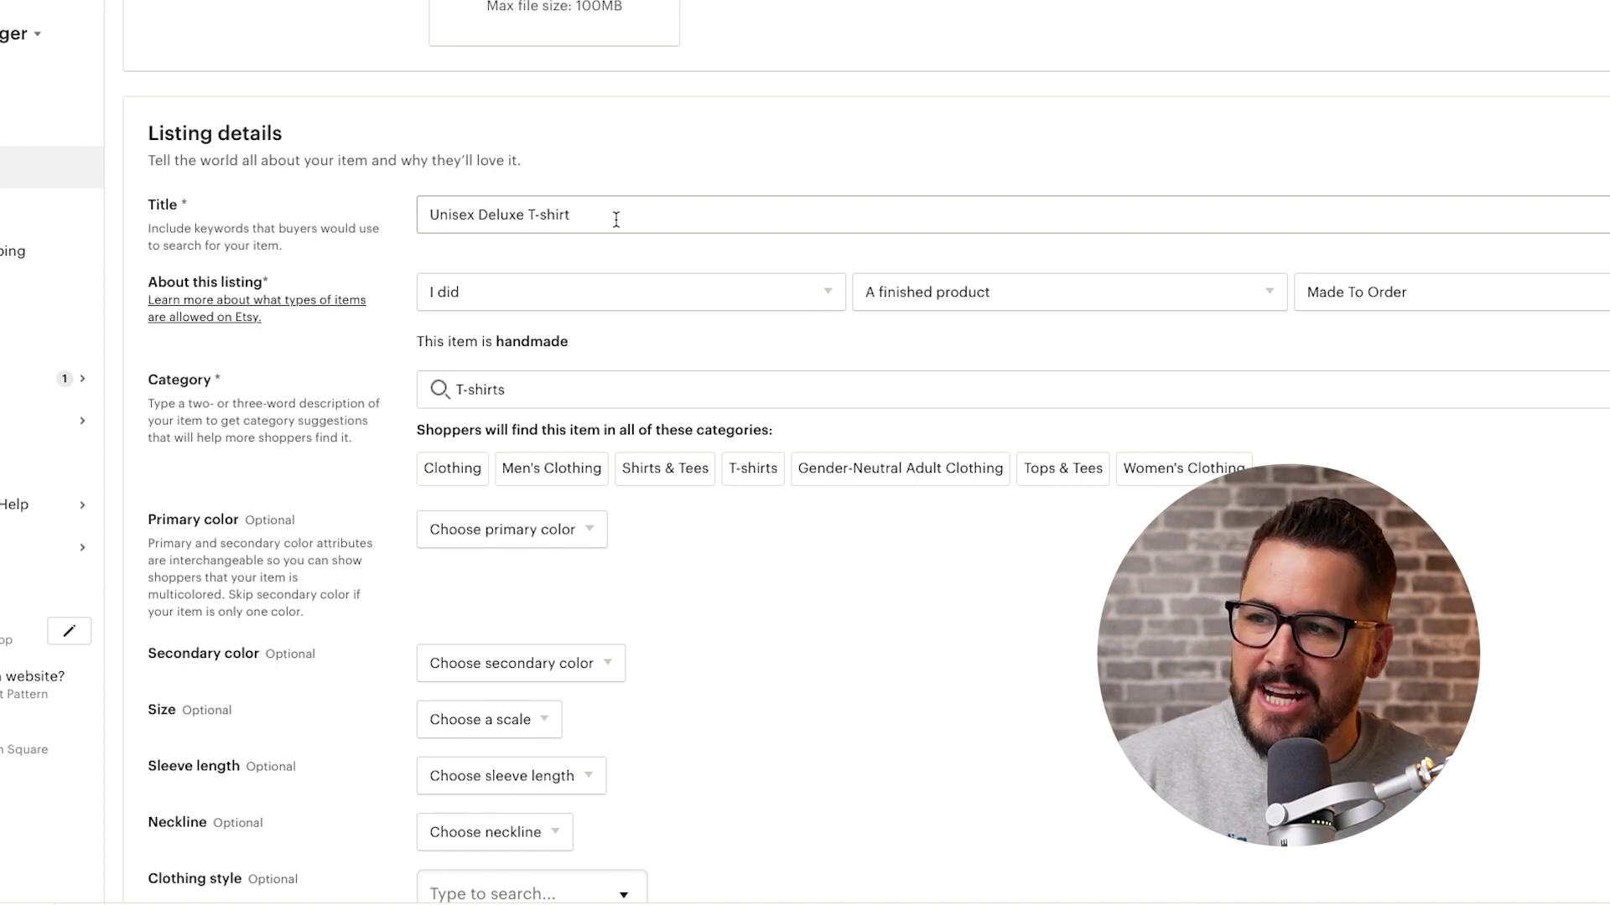
# In the Etsy listing editor, review the photos, thumbnail and video sections of the Unisex Deluxe T-shirt listing
pyautogui.scroll(10, 616, 220)
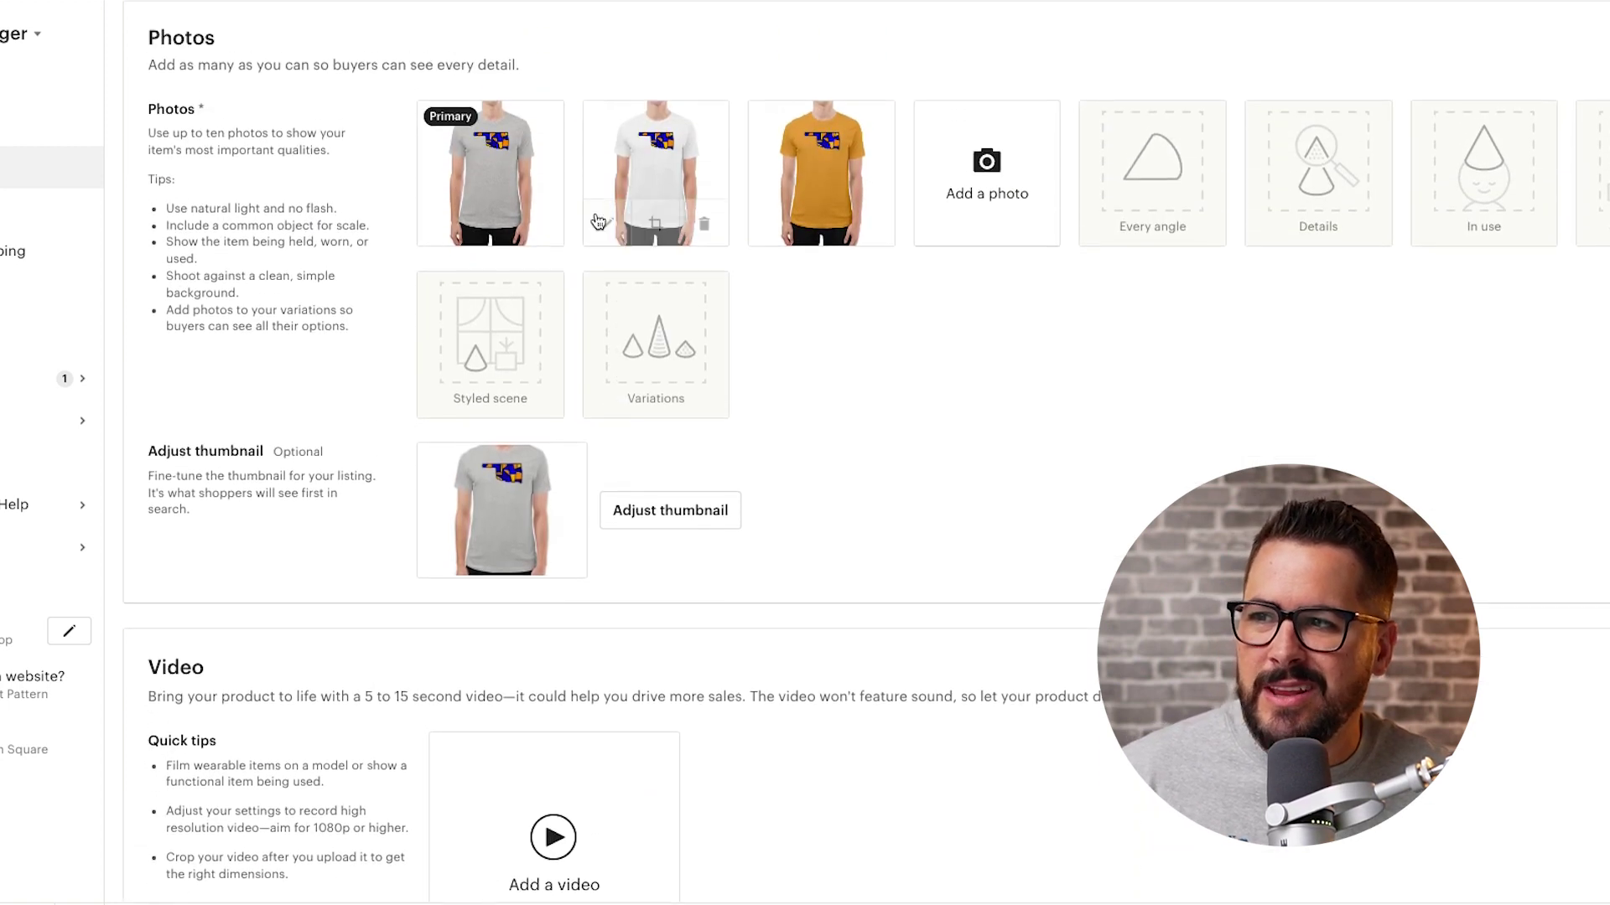
pyautogui.scroll(-5, 1001, 495)
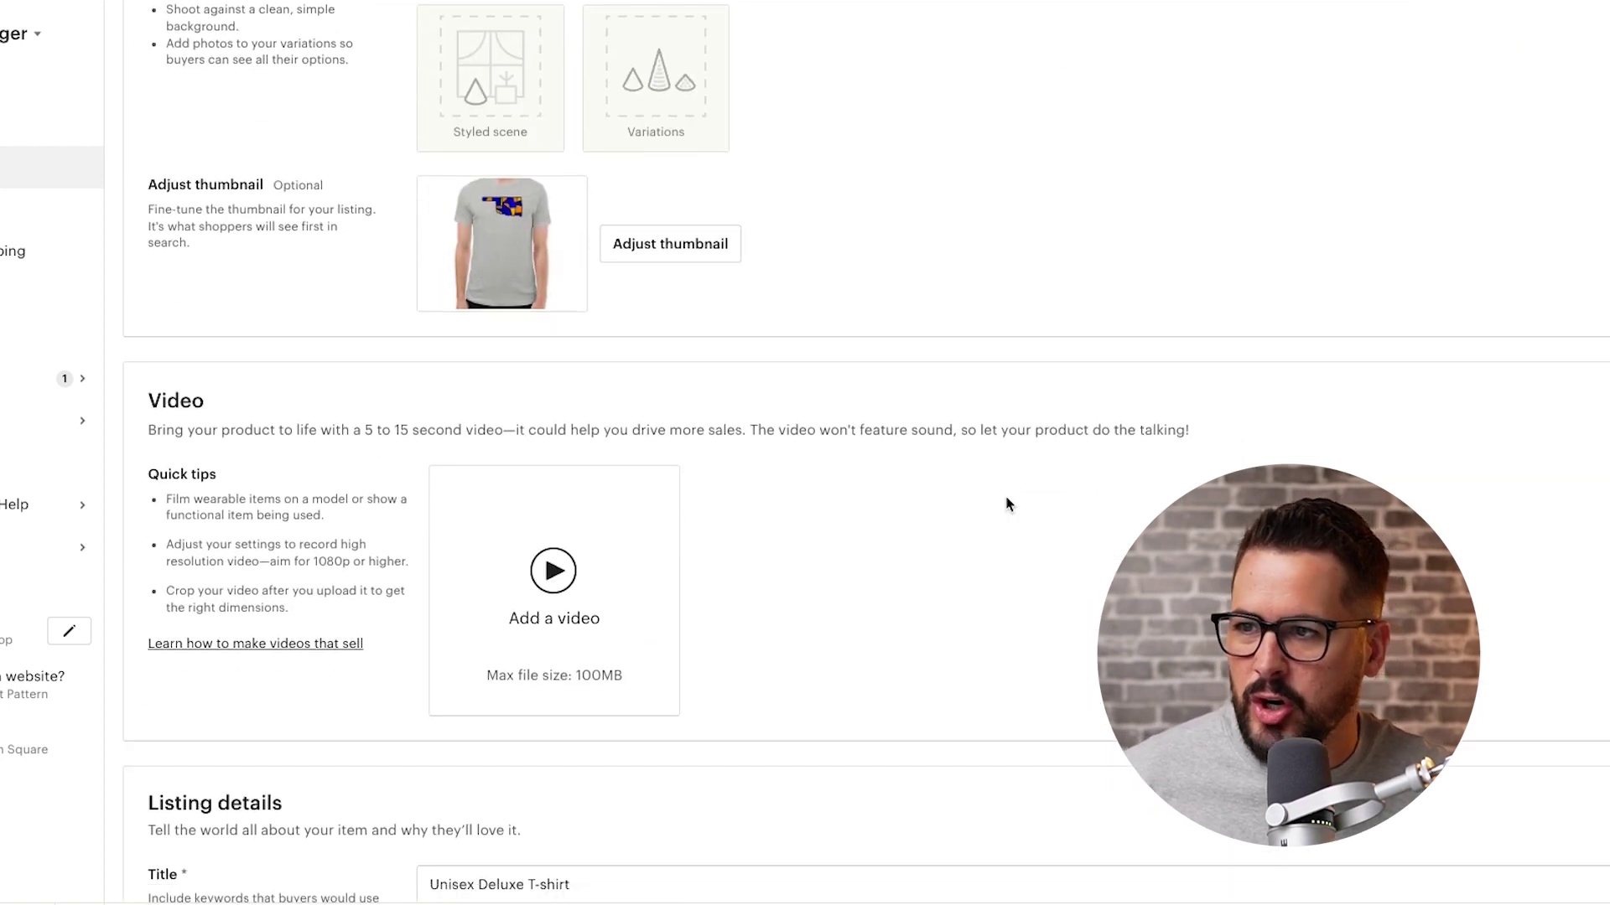
pyautogui.scroll(-3, 1007, 502)
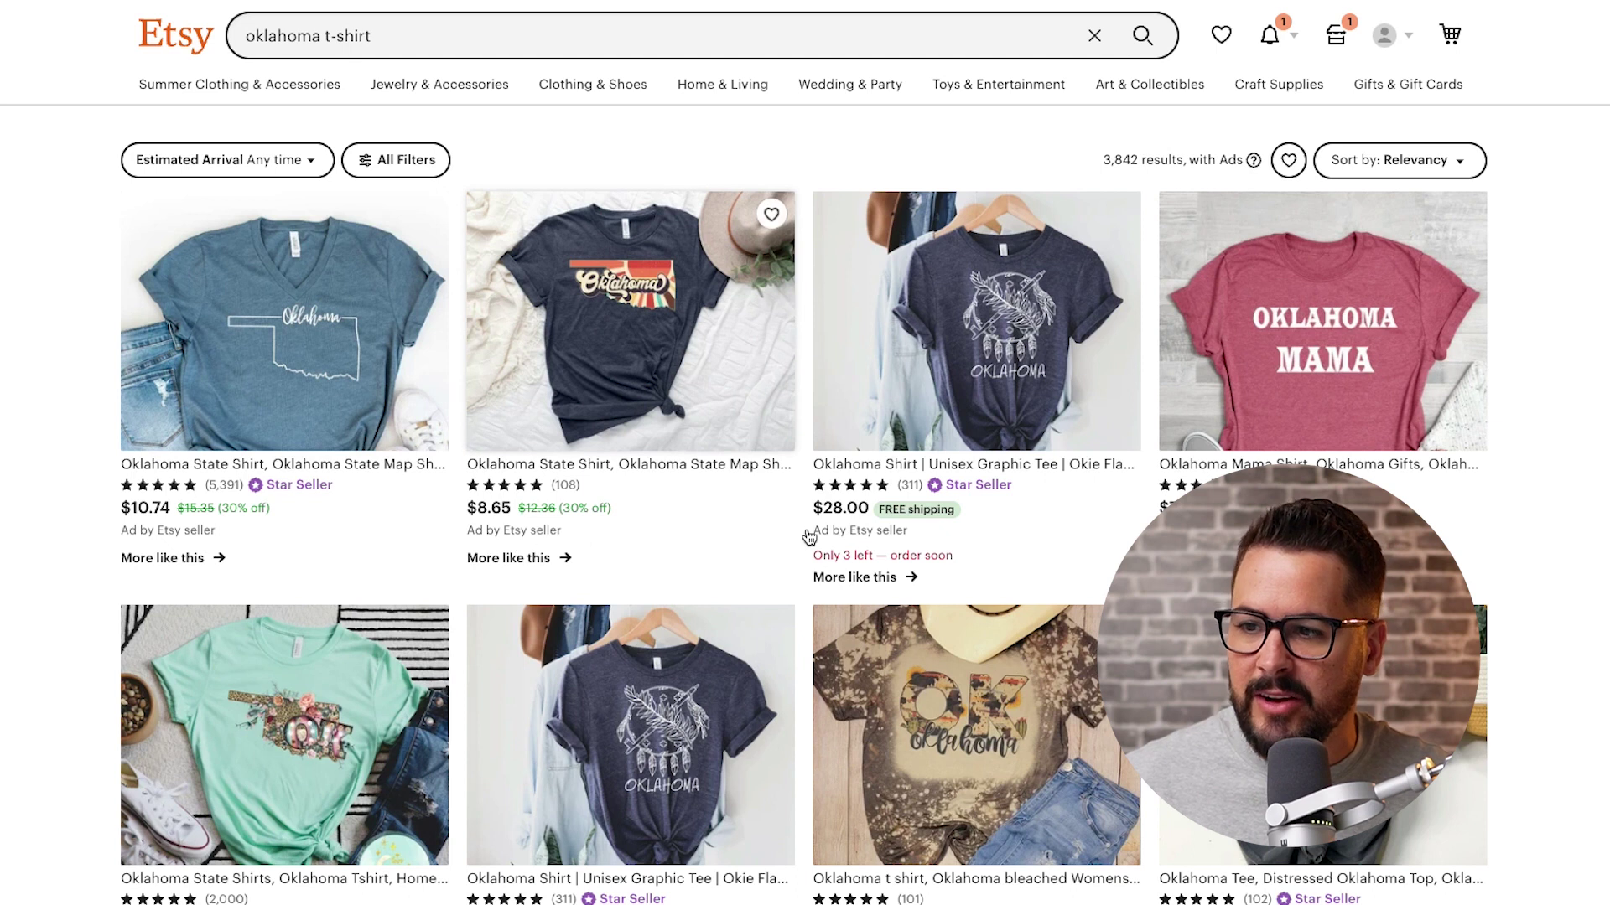
# Compare the "oklahoma t-shirt" search results on Etsy and open the Vintage Oklahoma Shirt listing, dismissing its favorites tip
pyautogui.scroll(-2, 1123, 534)
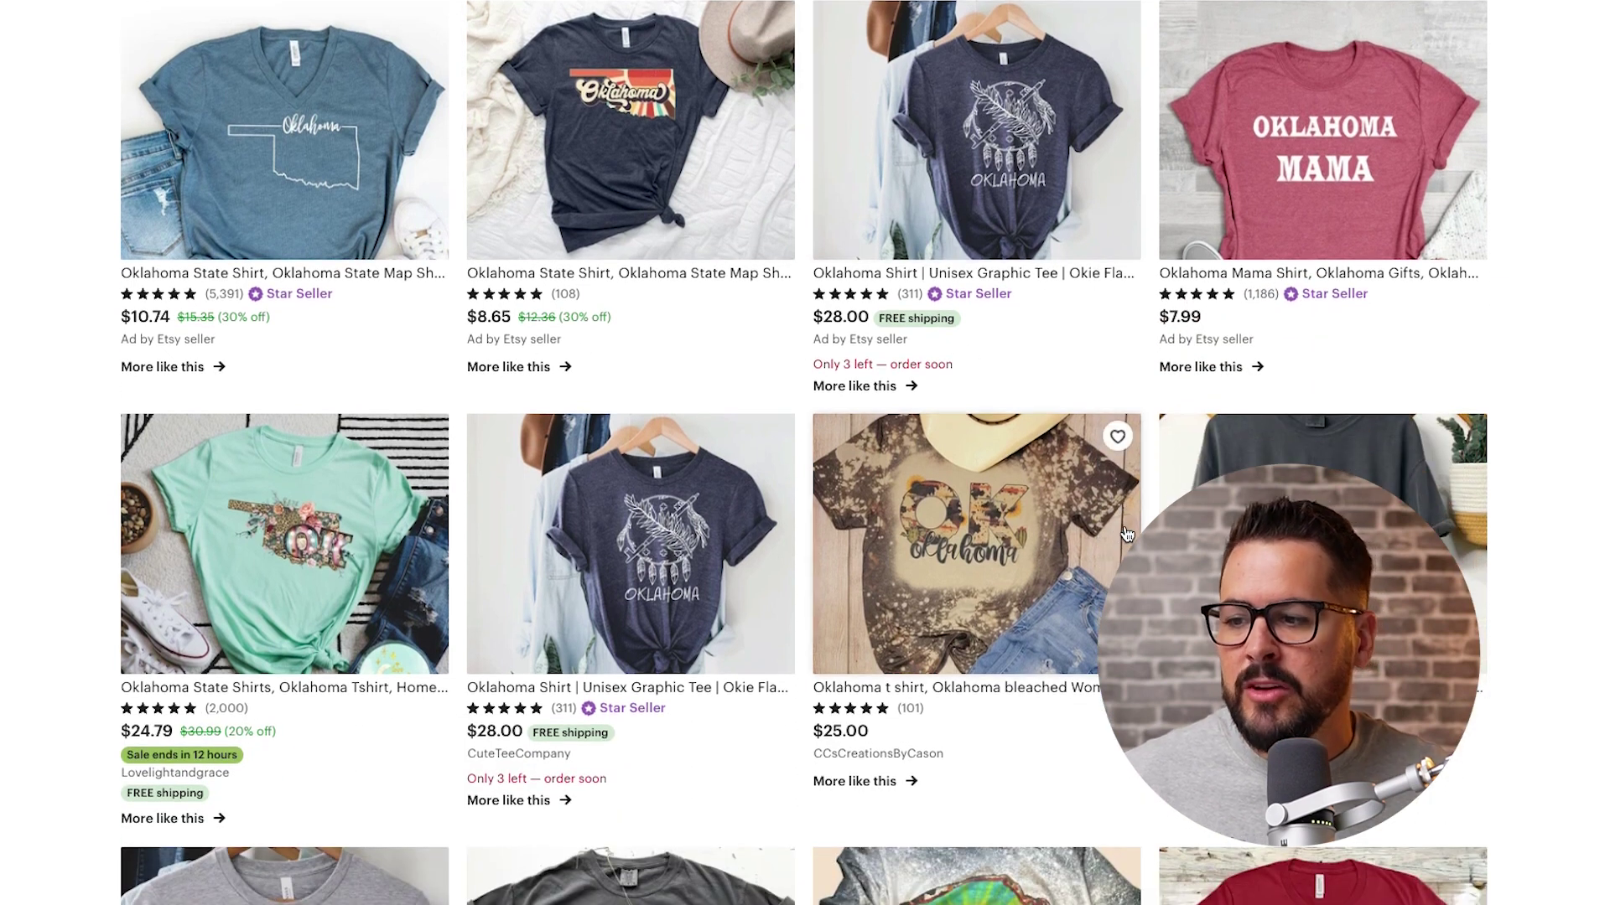
pyautogui.scroll(-3, 1127, 534)
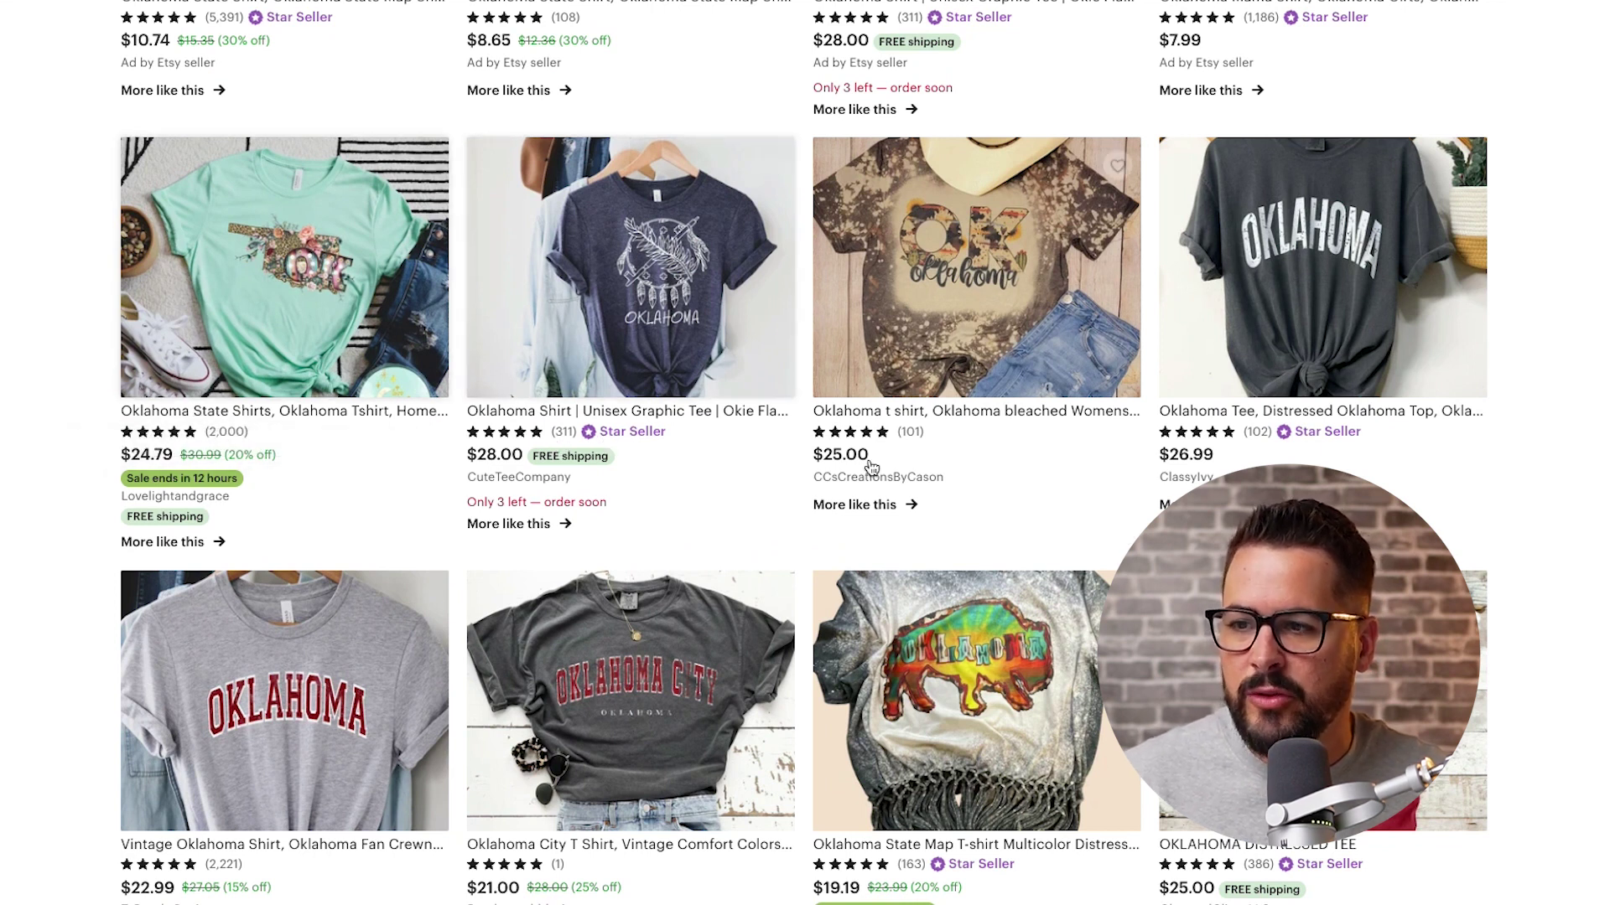
pyautogui.scroll(-3, 457, 725)
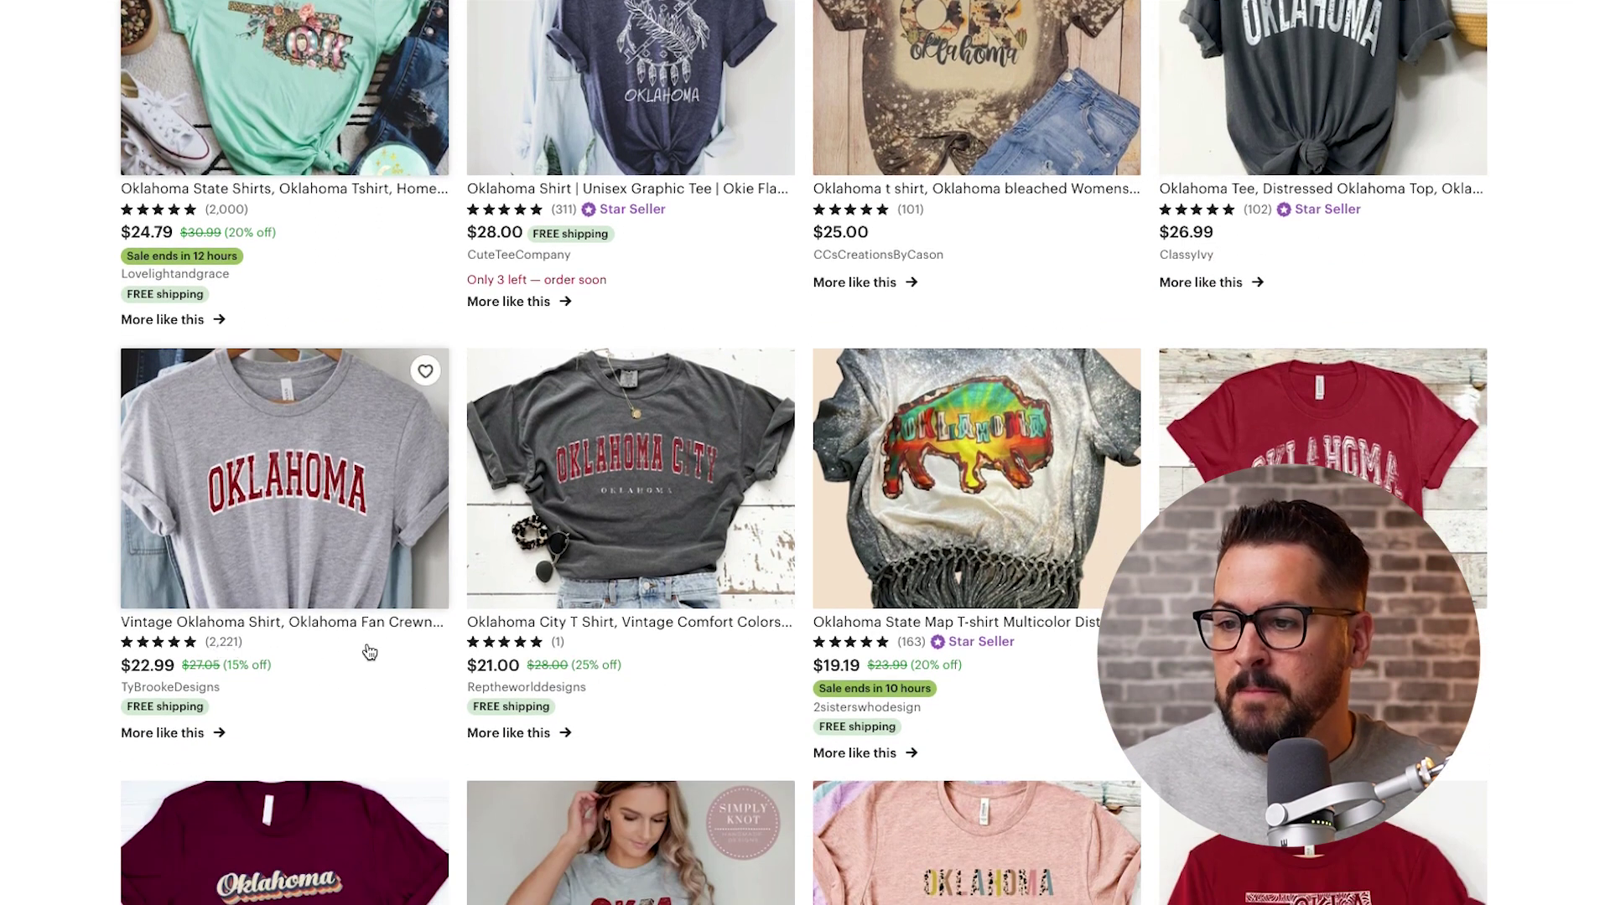
pyautogui.scroll(-2, 367, 650)
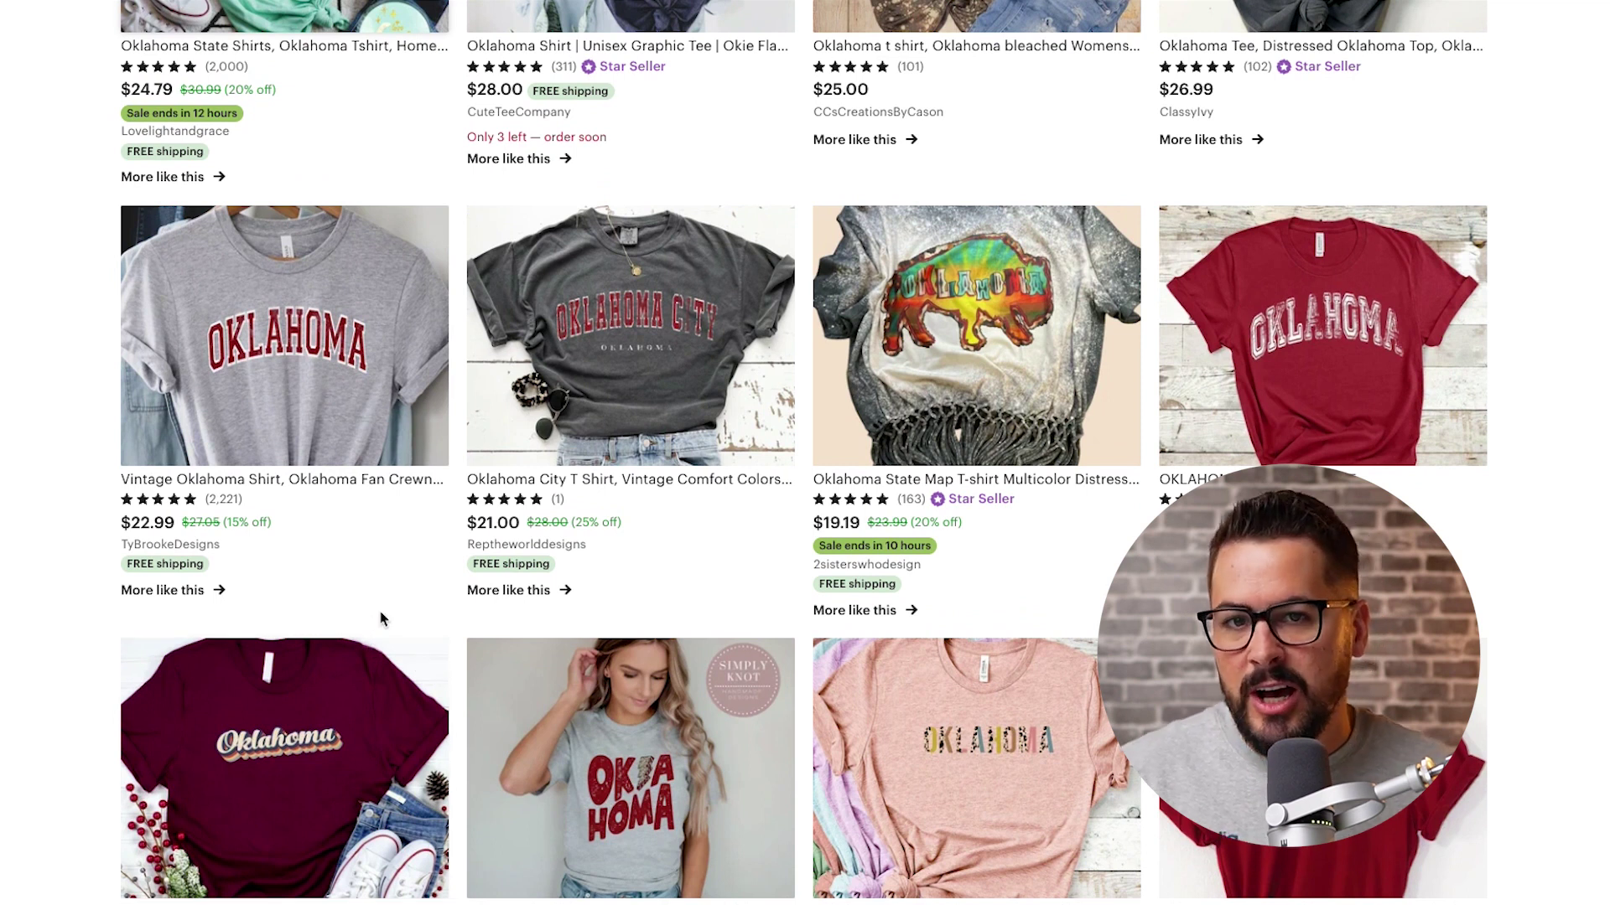
pyautogui.scroll(1, 374, 619)
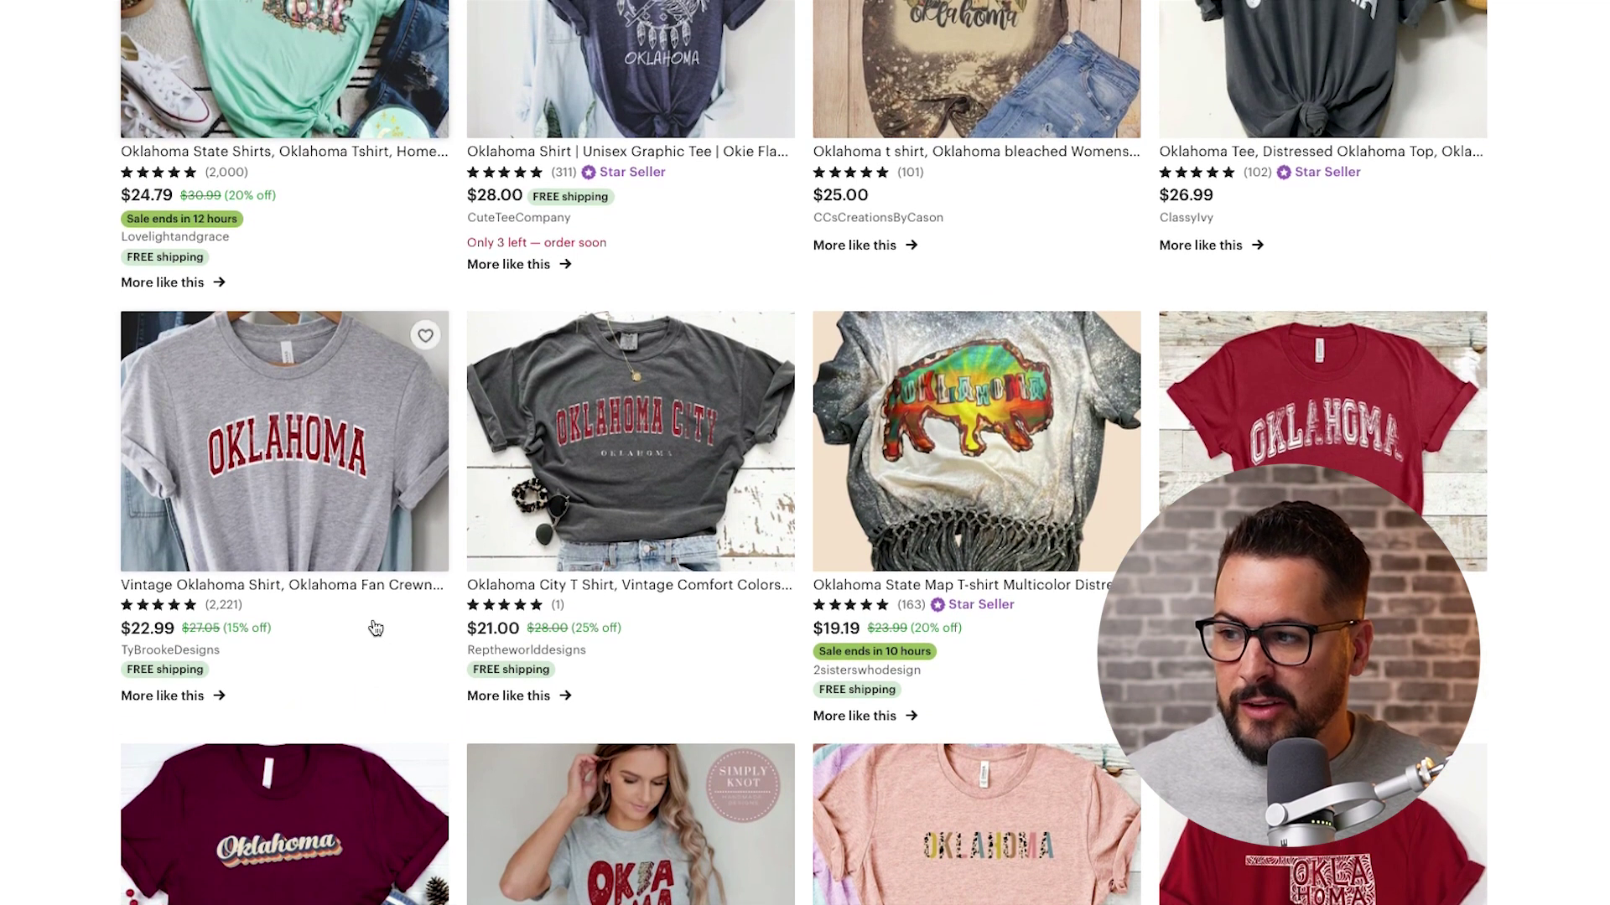
pyautogui.click(362, 592)
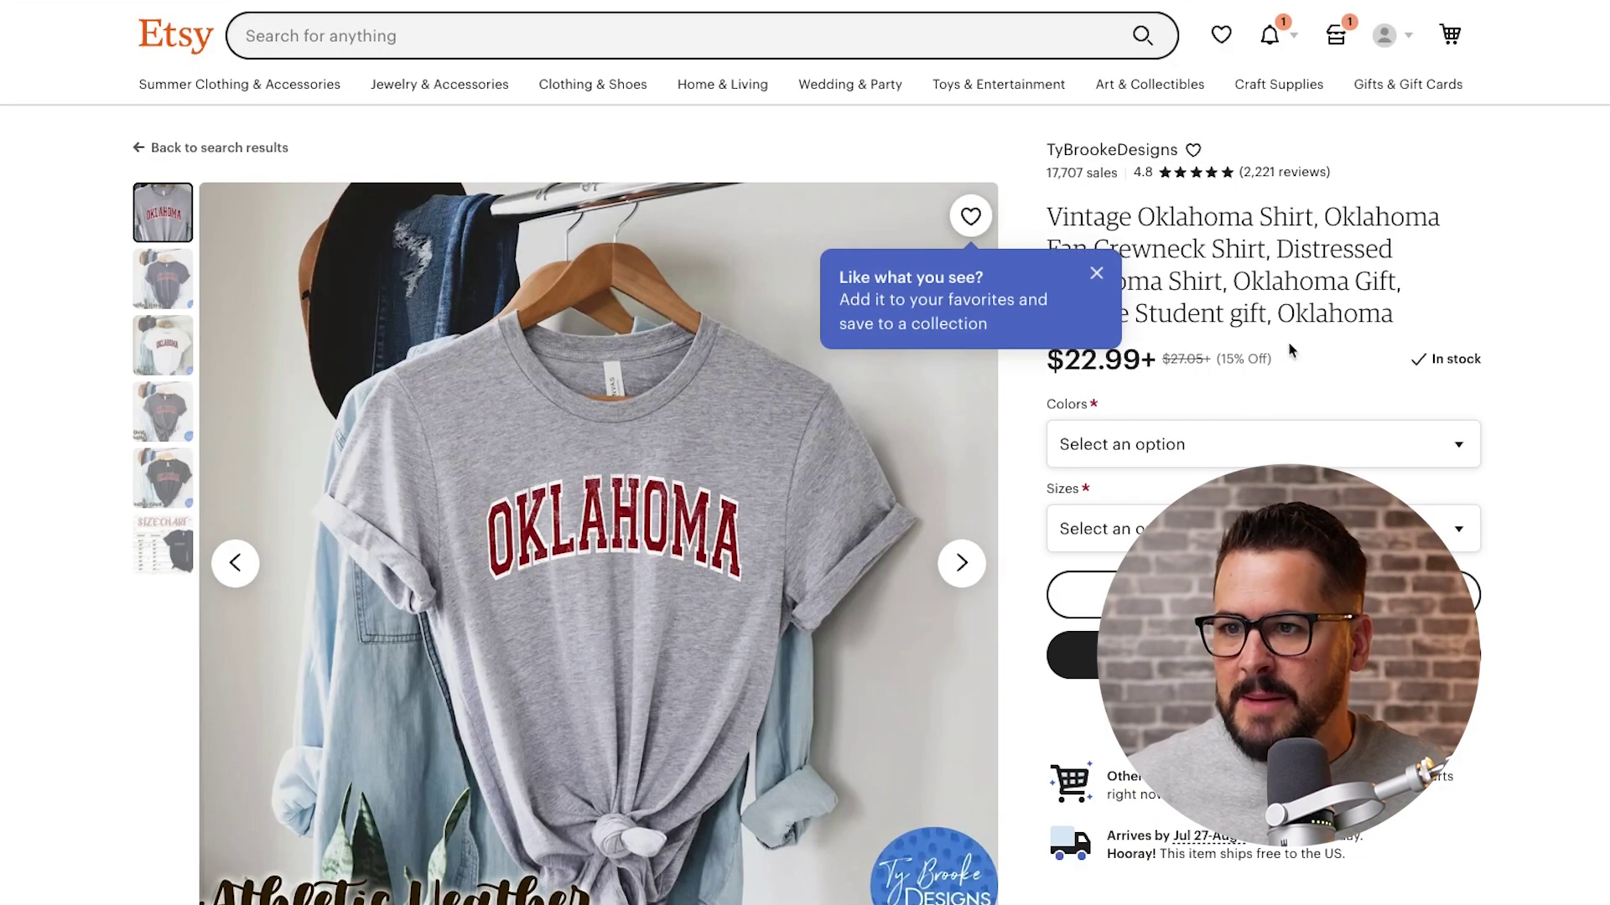
pyautogui.click(1096, 274)
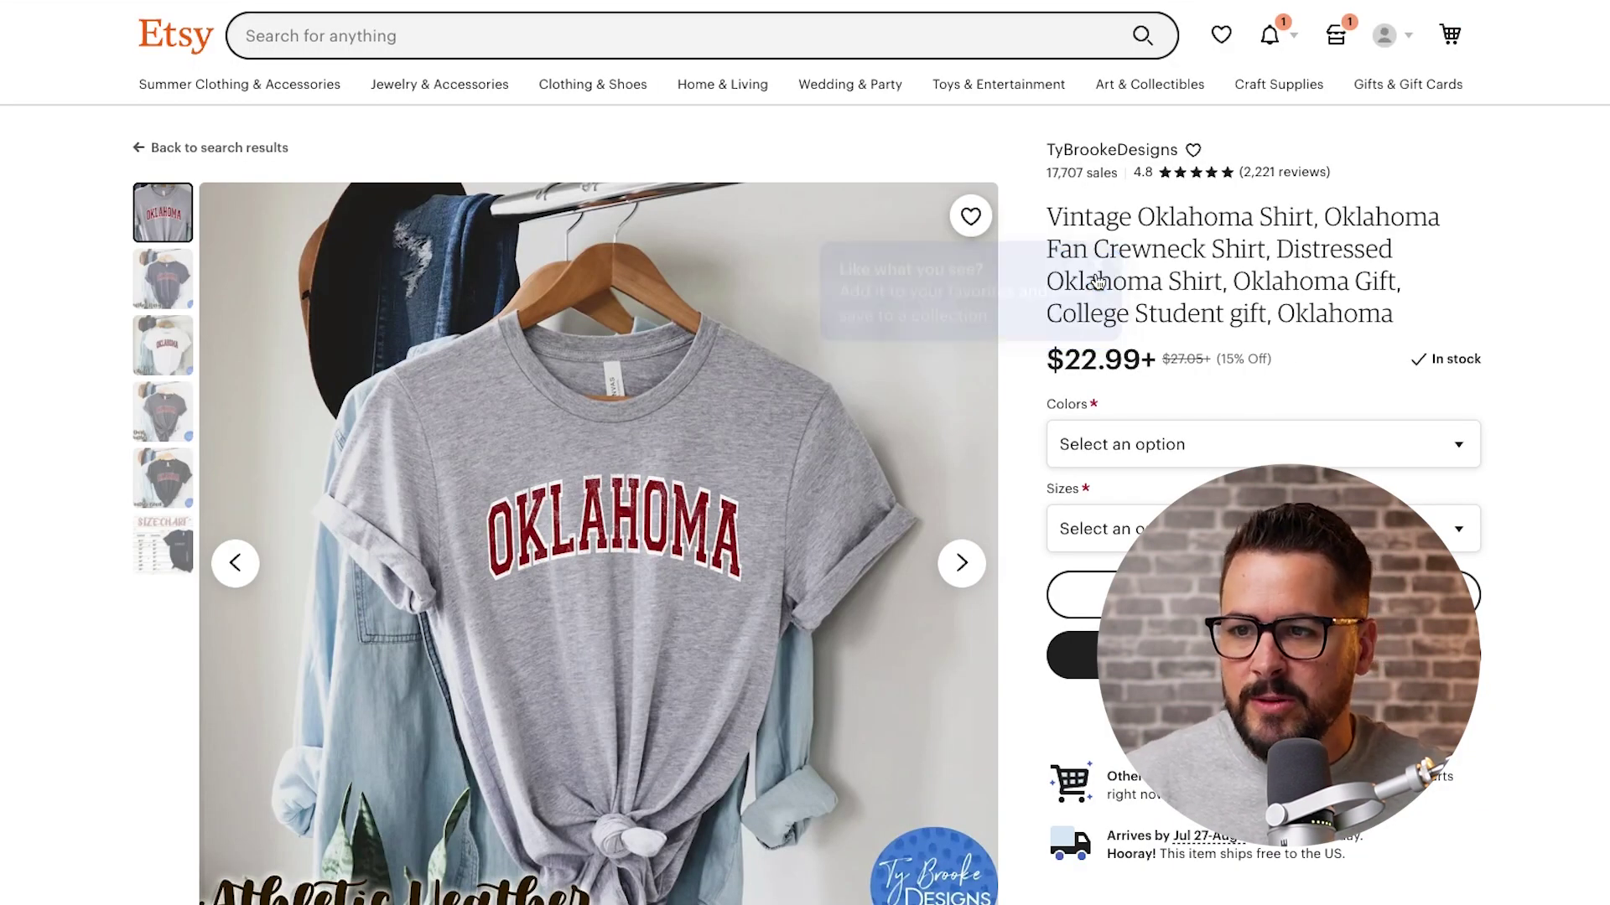
# Examine the Vintage Oklahoma Shirt listing's title and go back to look over the "oklahoma t-shirt" search results
pyautogui.moveTo(1056, 217); pyautogui.dragTo(1394, 300)
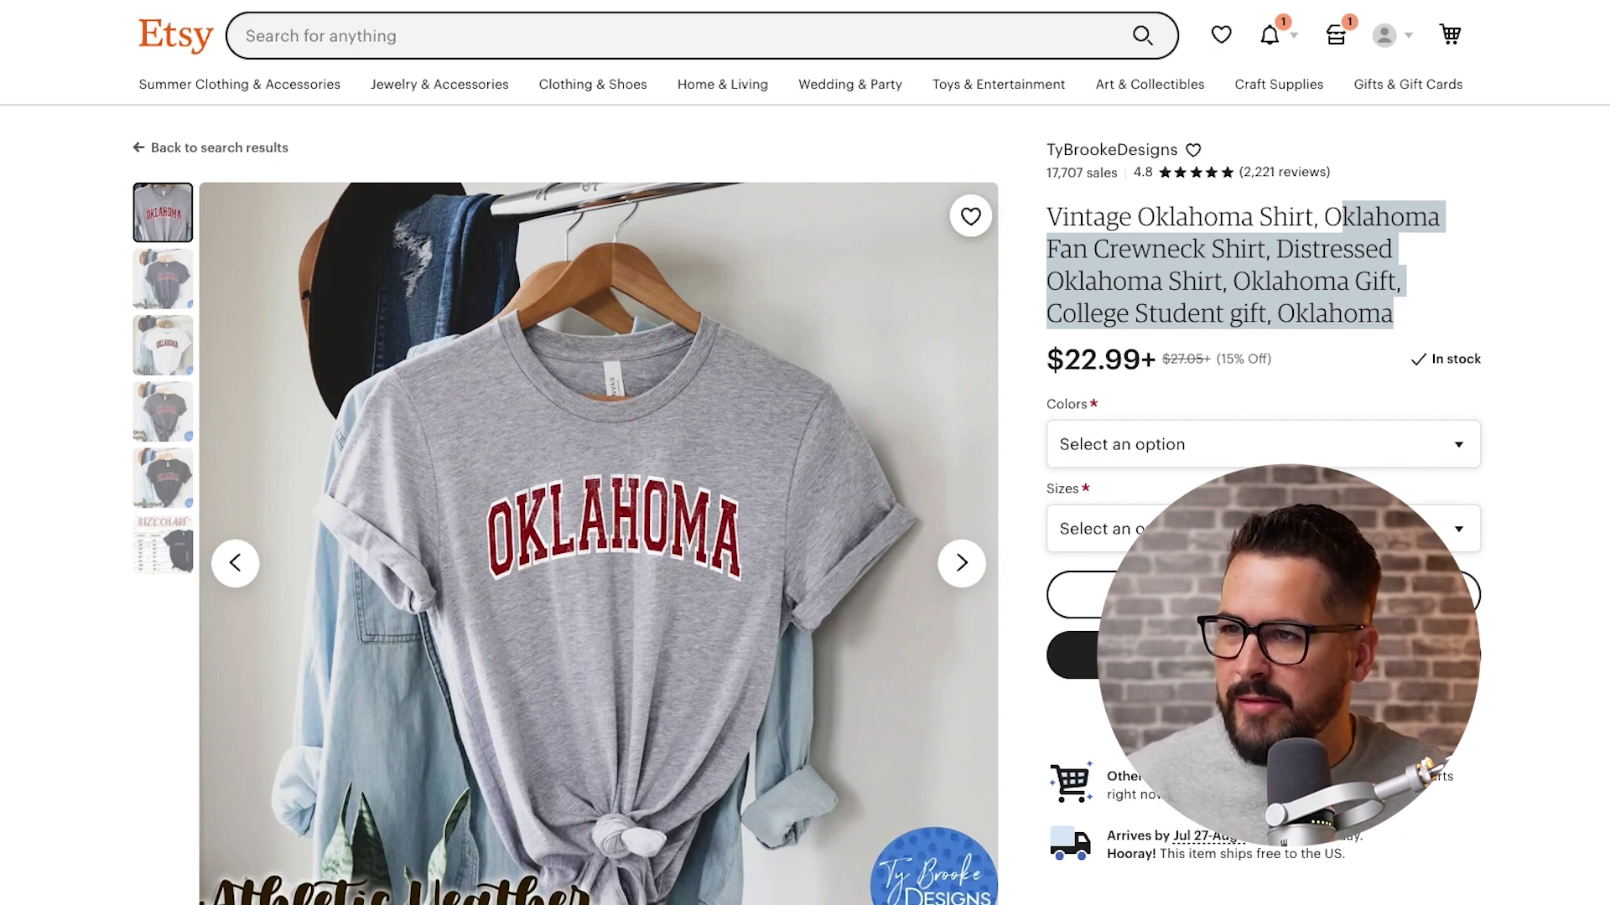
pyautogui.hotkey('alt', 'Left')
pyautogui.scroll(8, 1260, 261)
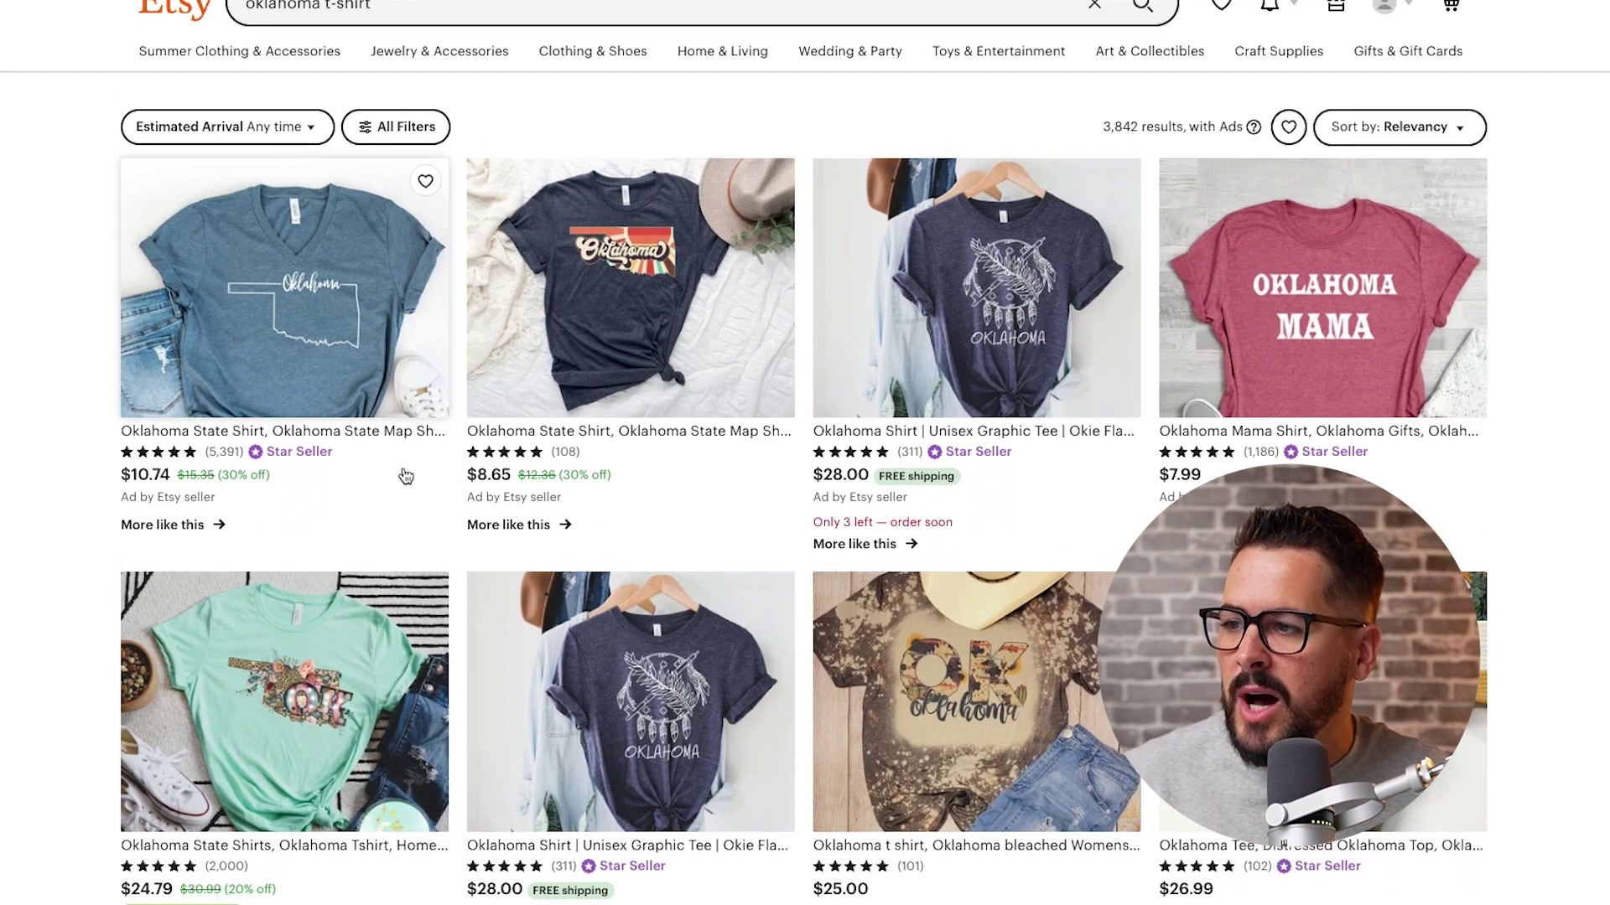
pyautogui.scroll(-3, 377, 528)
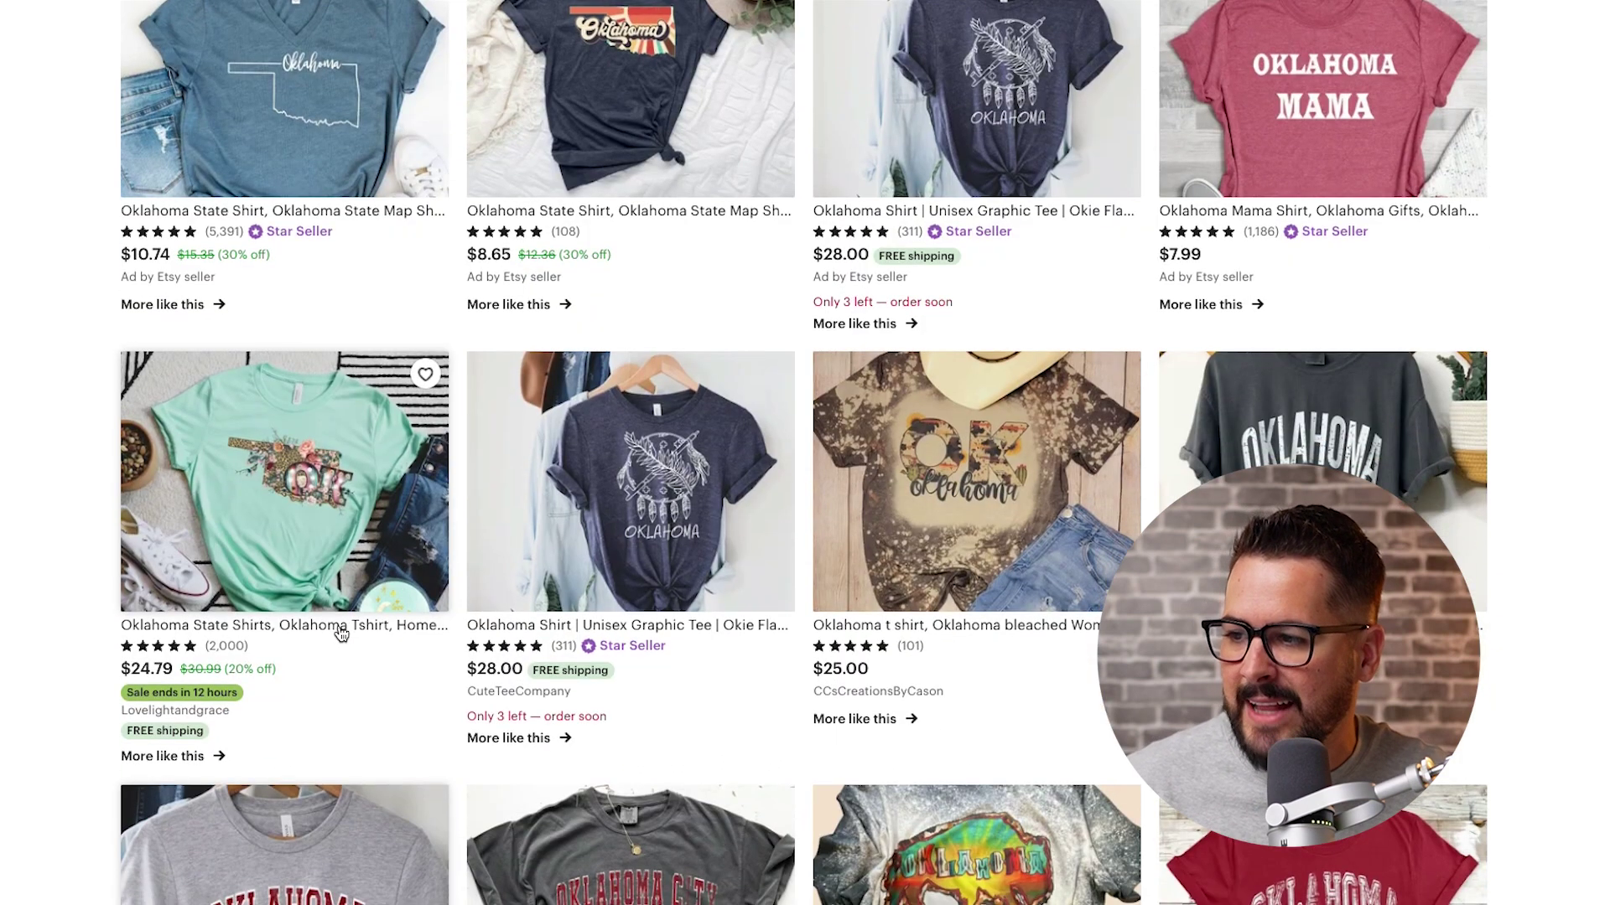
# Copy the full title of the mint-green Oklahoma State Shirts listing and replace the Unisex Deluxe T-shirt listing's title with it
pyautogui.click(291, 636)
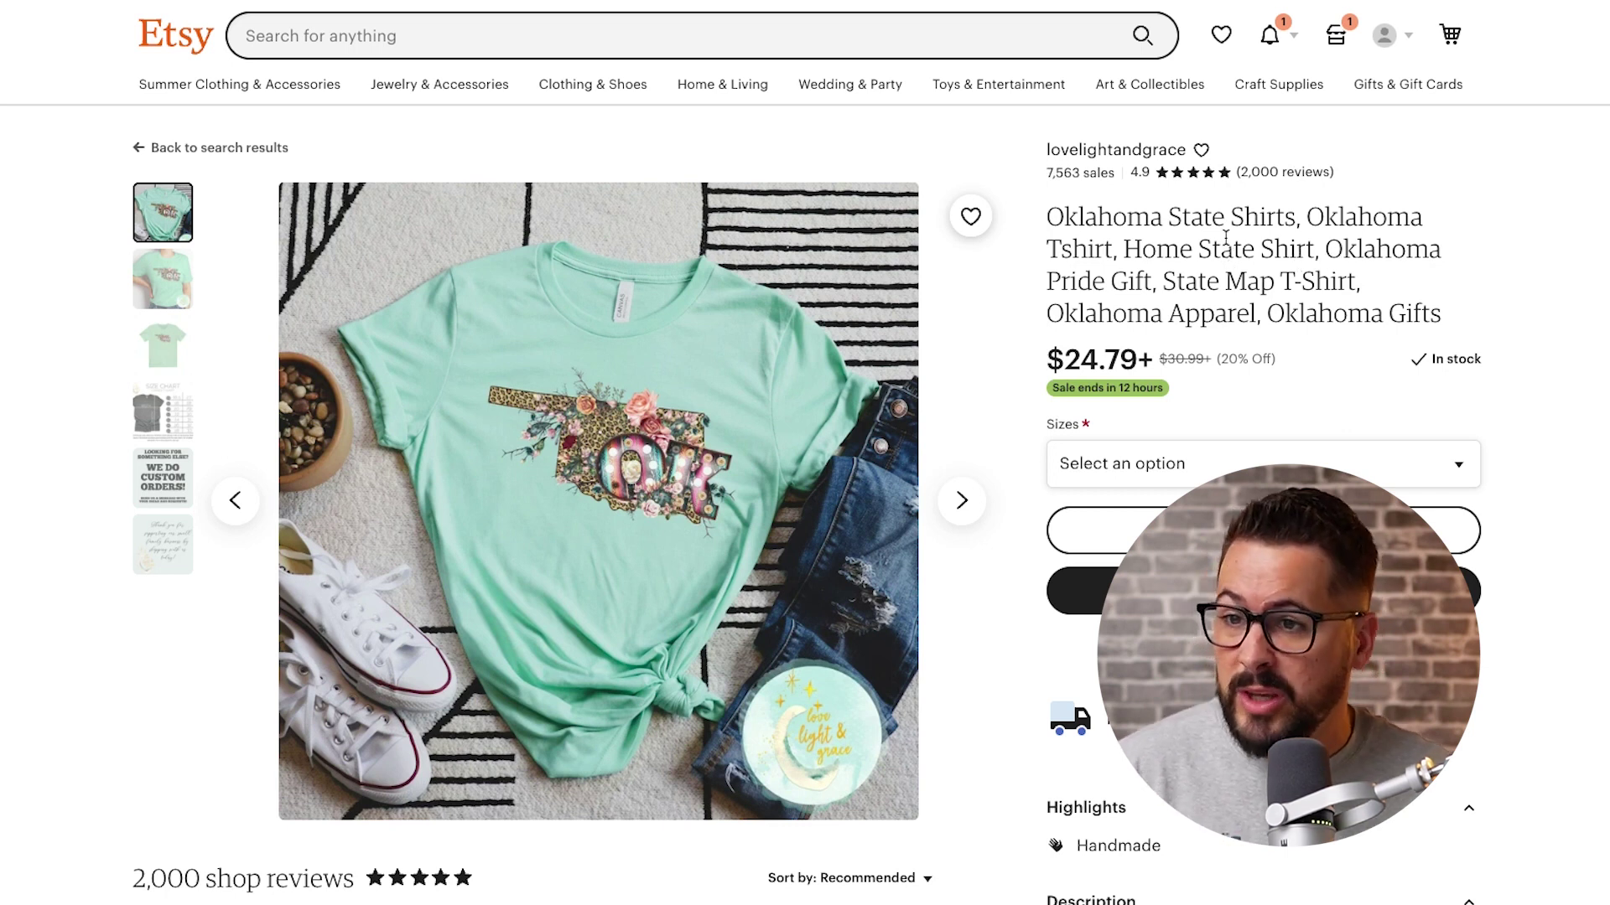
pyautogui.moveTo(1440, 316); pyautogui.dragTo(1048, 219)
pyautogui.hotkey('ctrl', 'c')
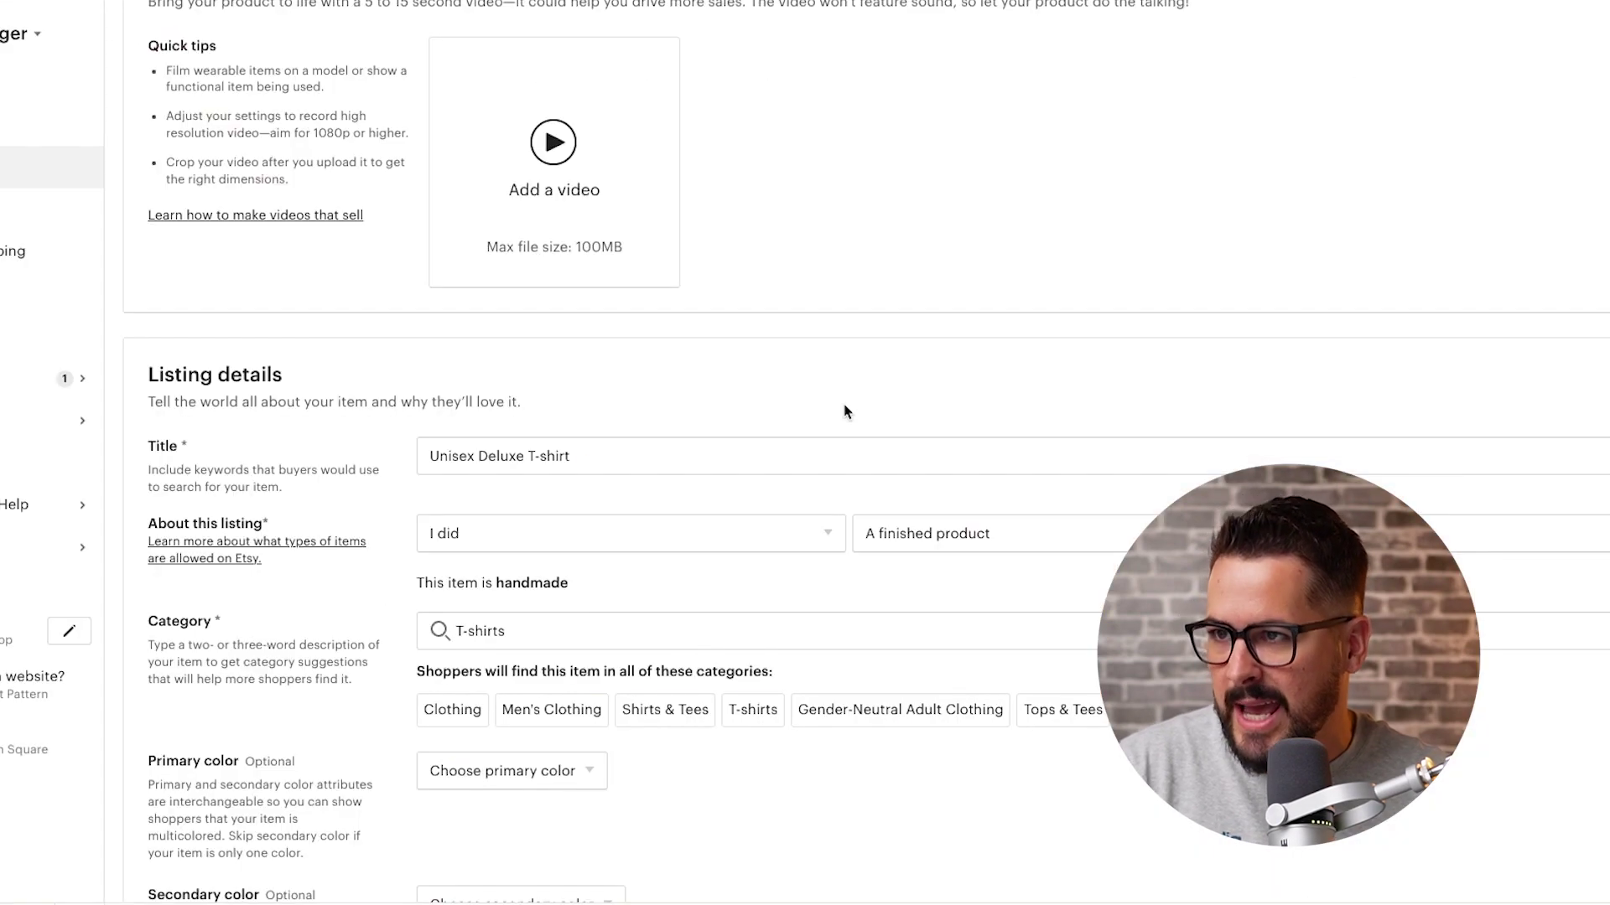
pyautogui.tripleClick(708, 469)
pyautogui.hotkey('ctrl', 'v')
pyautogui.click(1427, 377)
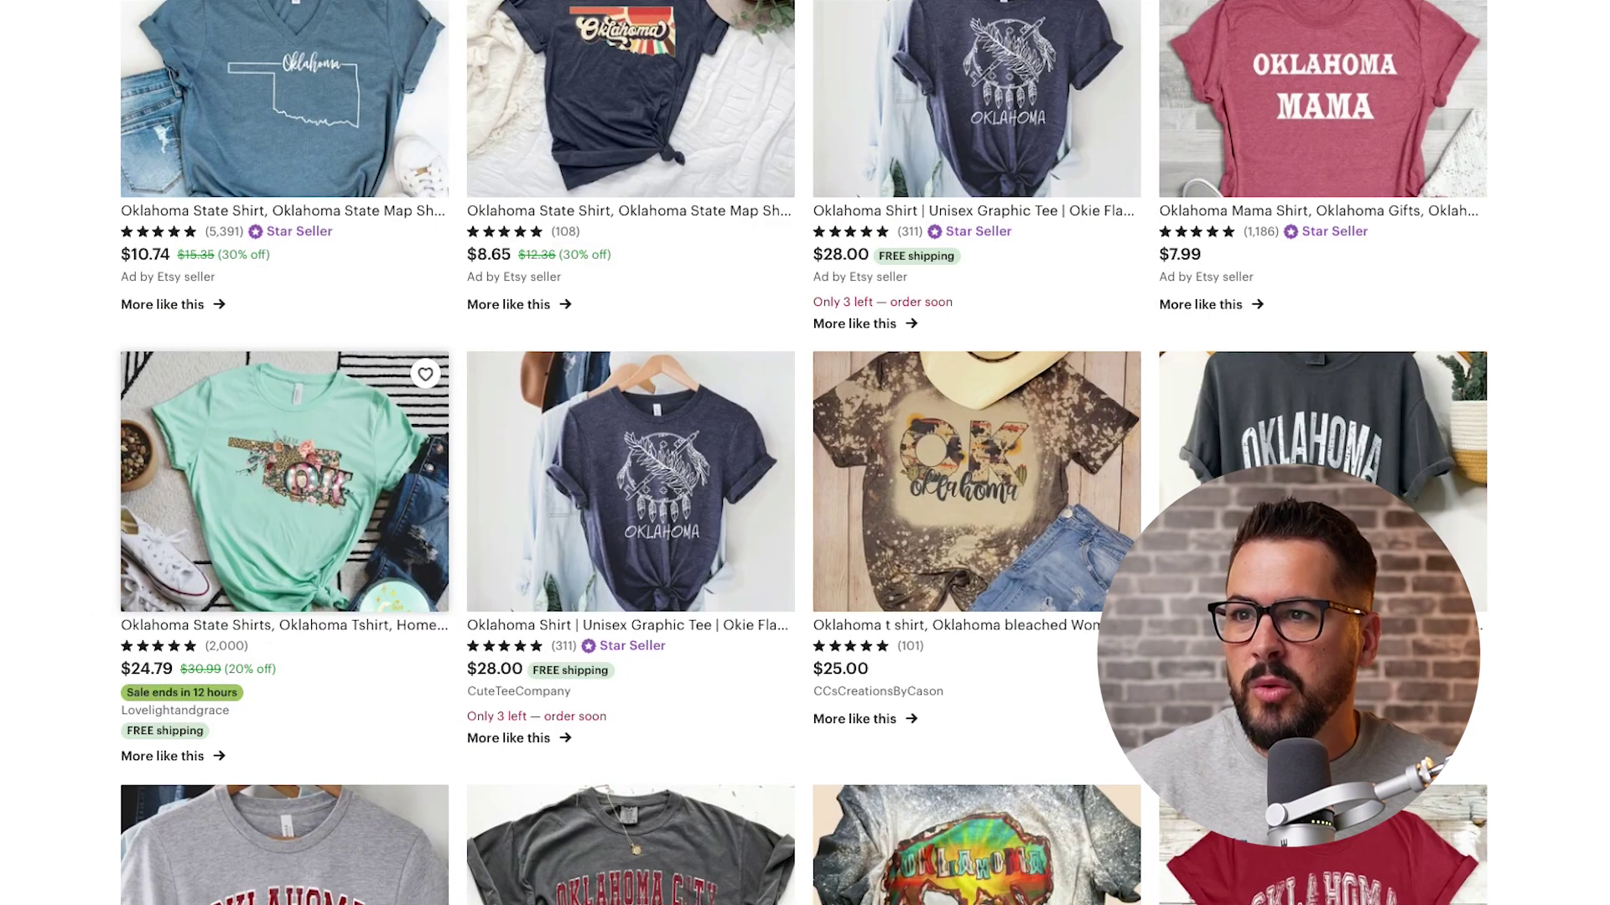
# Compare the titles, prices and photos of the competing Oklahoma T-shirts in the Etsy search results
pyautogui.scroll(2, 973, 505)
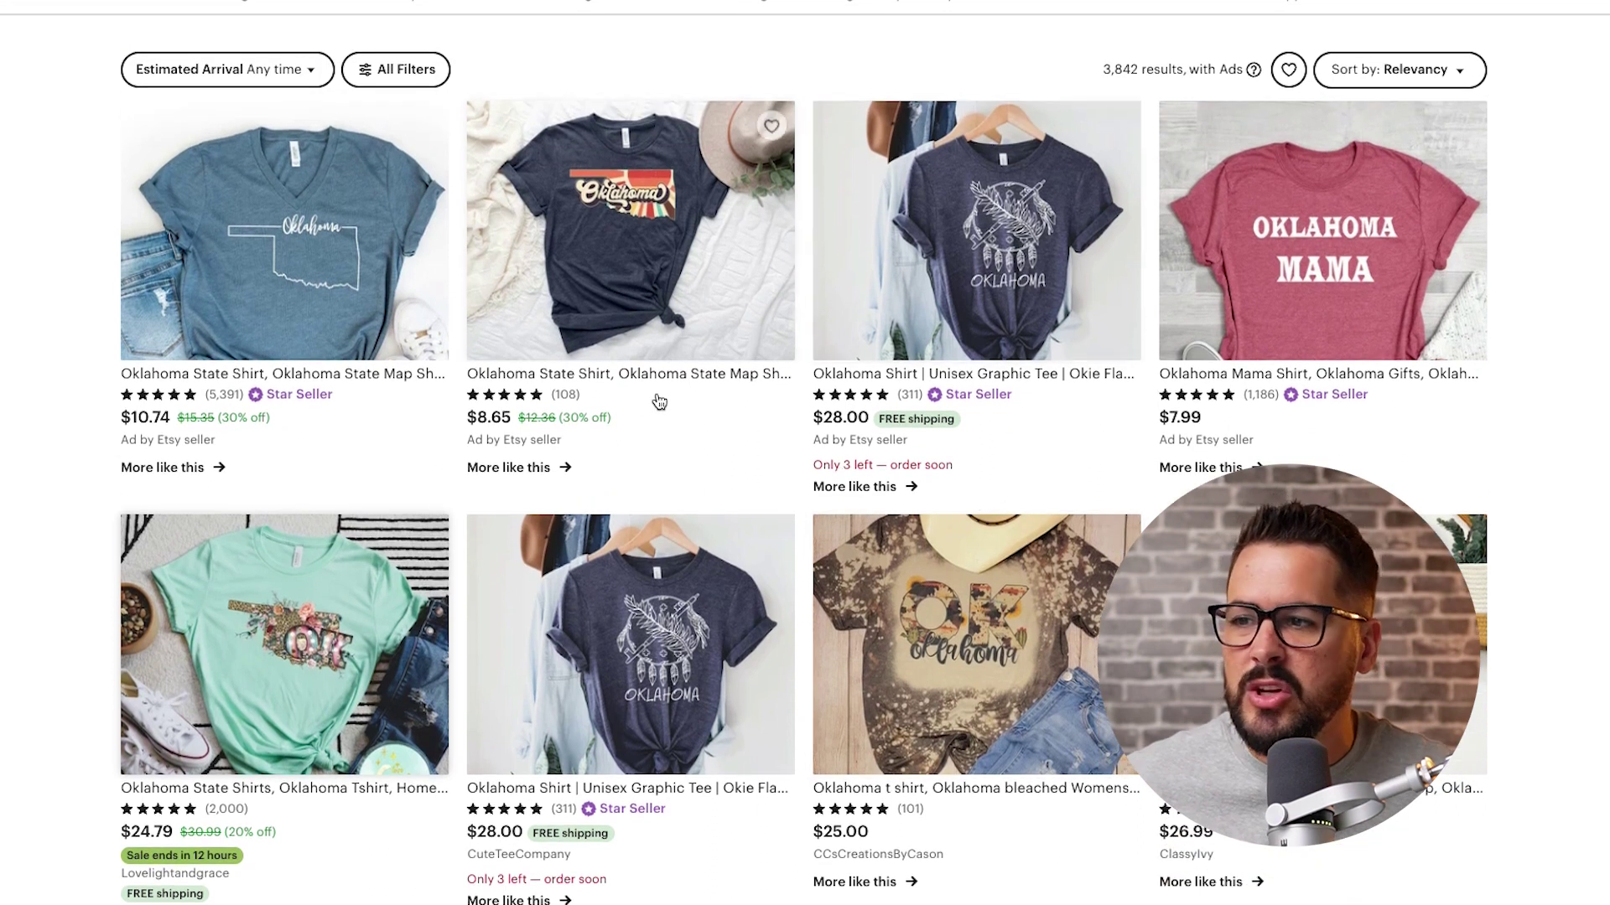
pyautogui.rightClick(978, 378)
pyautogui.click(1016, 391)
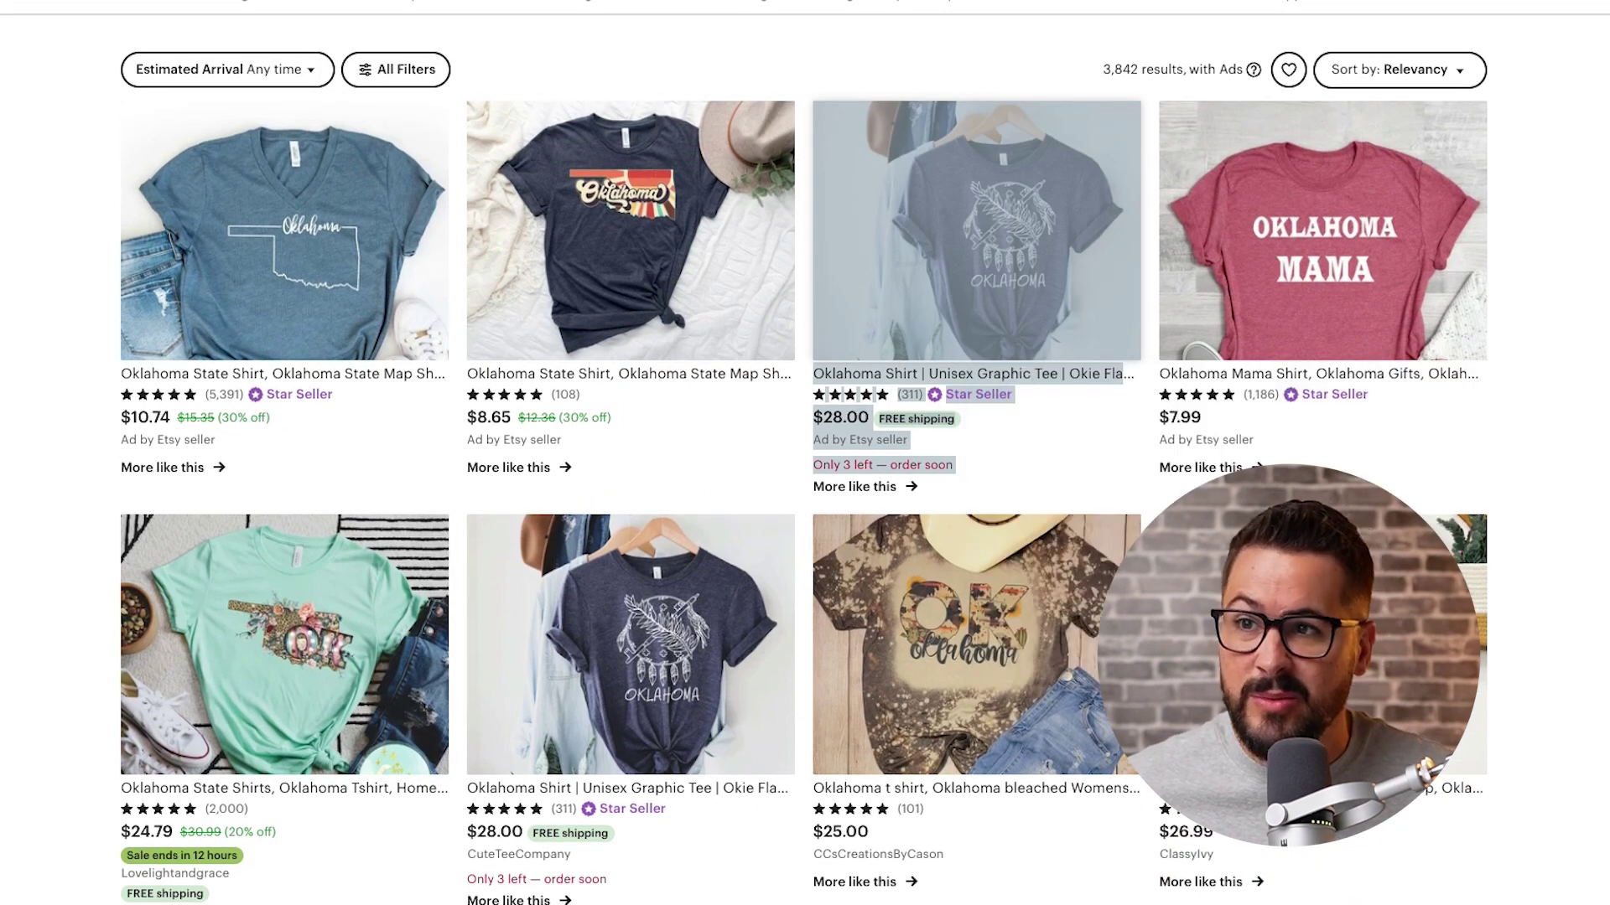
pyautogui.hotkey('ctrl', 'Tab')
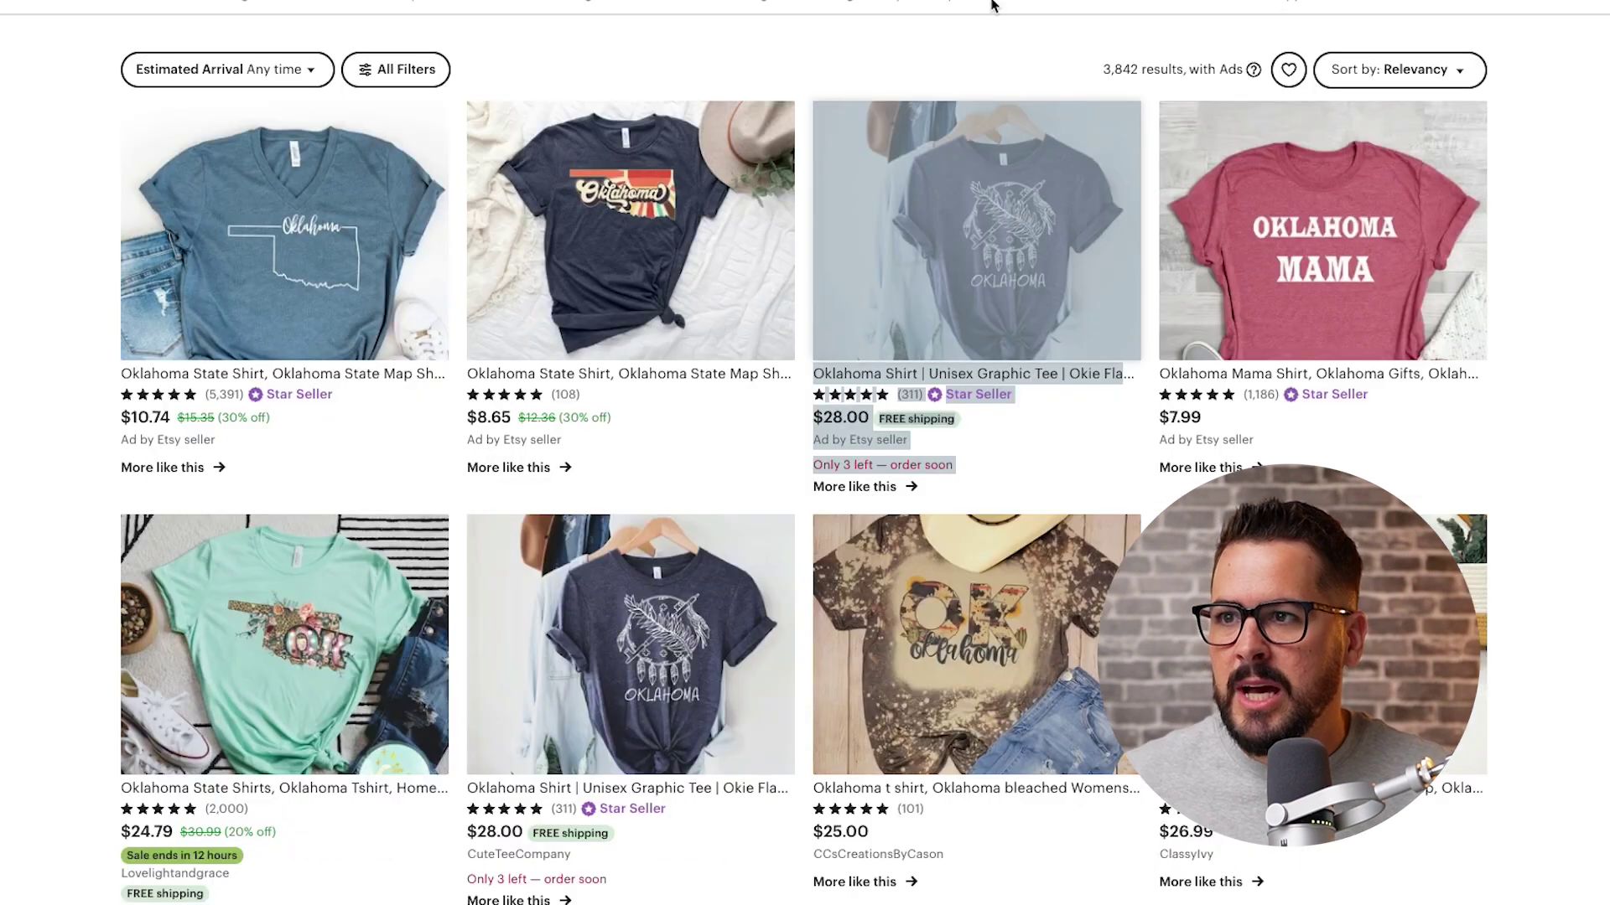
pyautogui.scroll(-4, 804, 452)
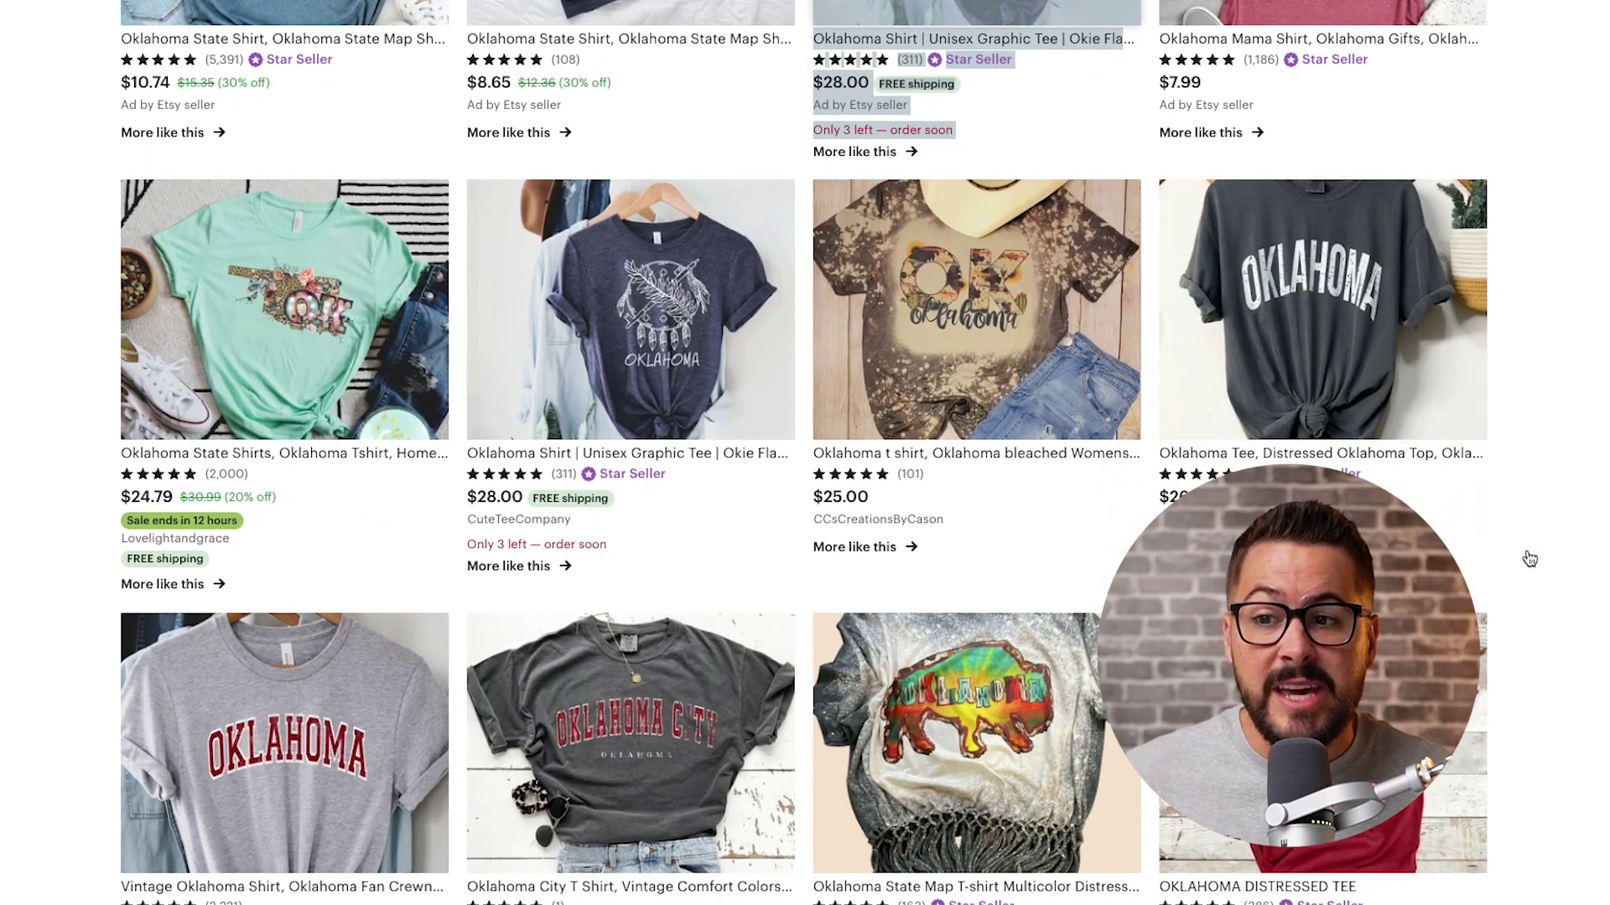
pyautogui.scroll(-3, 1534, 558)
pyautogui.scroll(-1, 1553, 560)
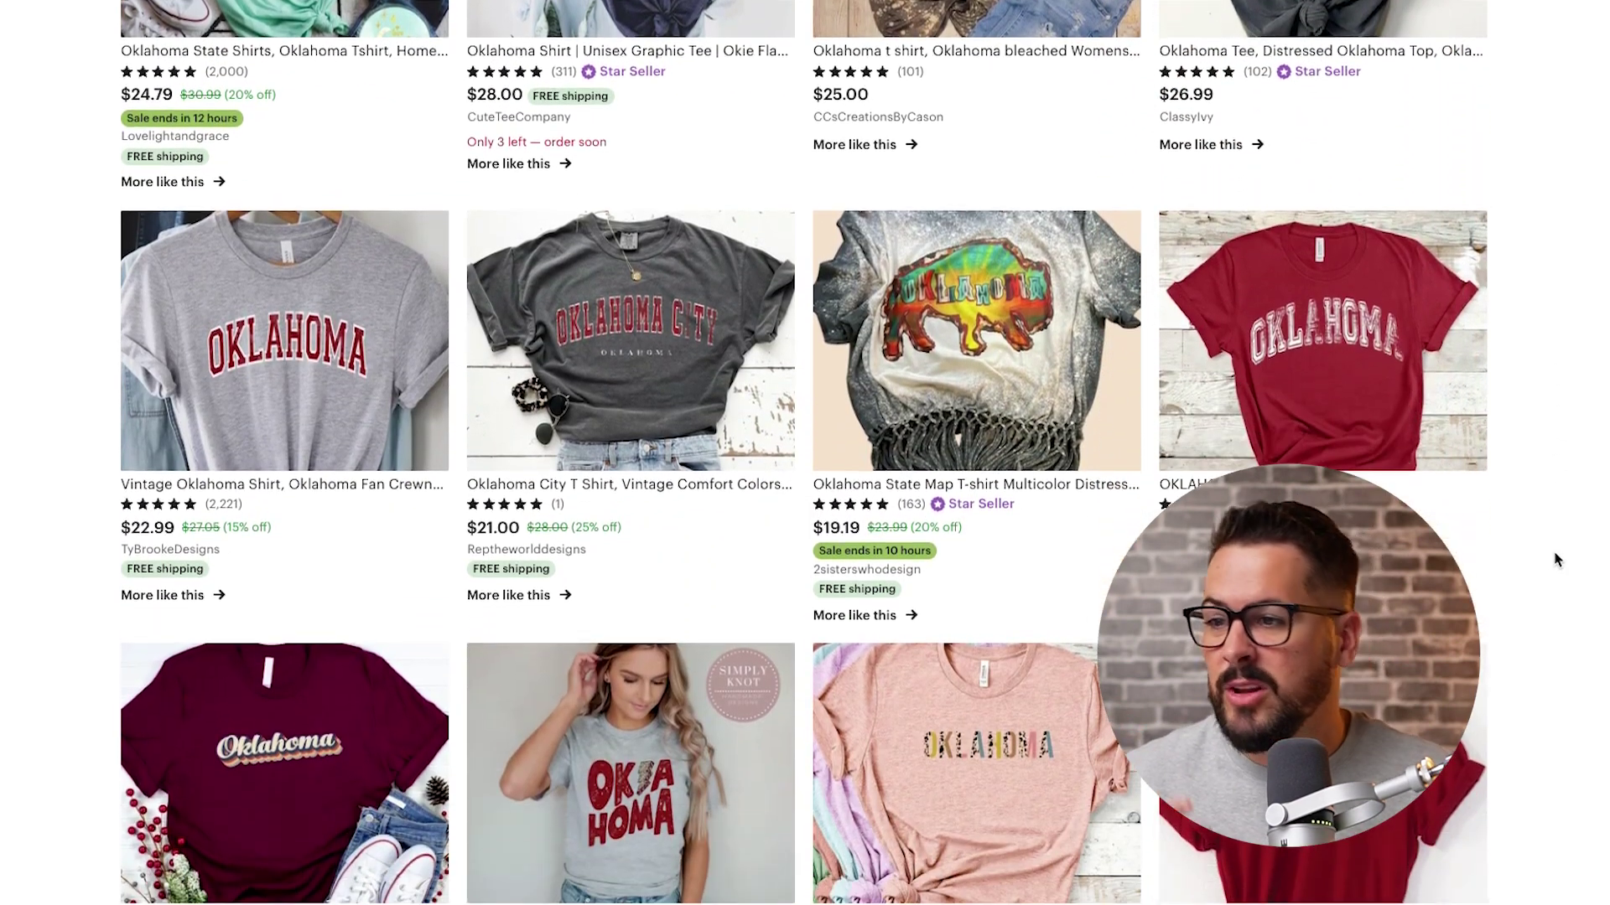
pyautogui.scroll(-2, 1553, 560)
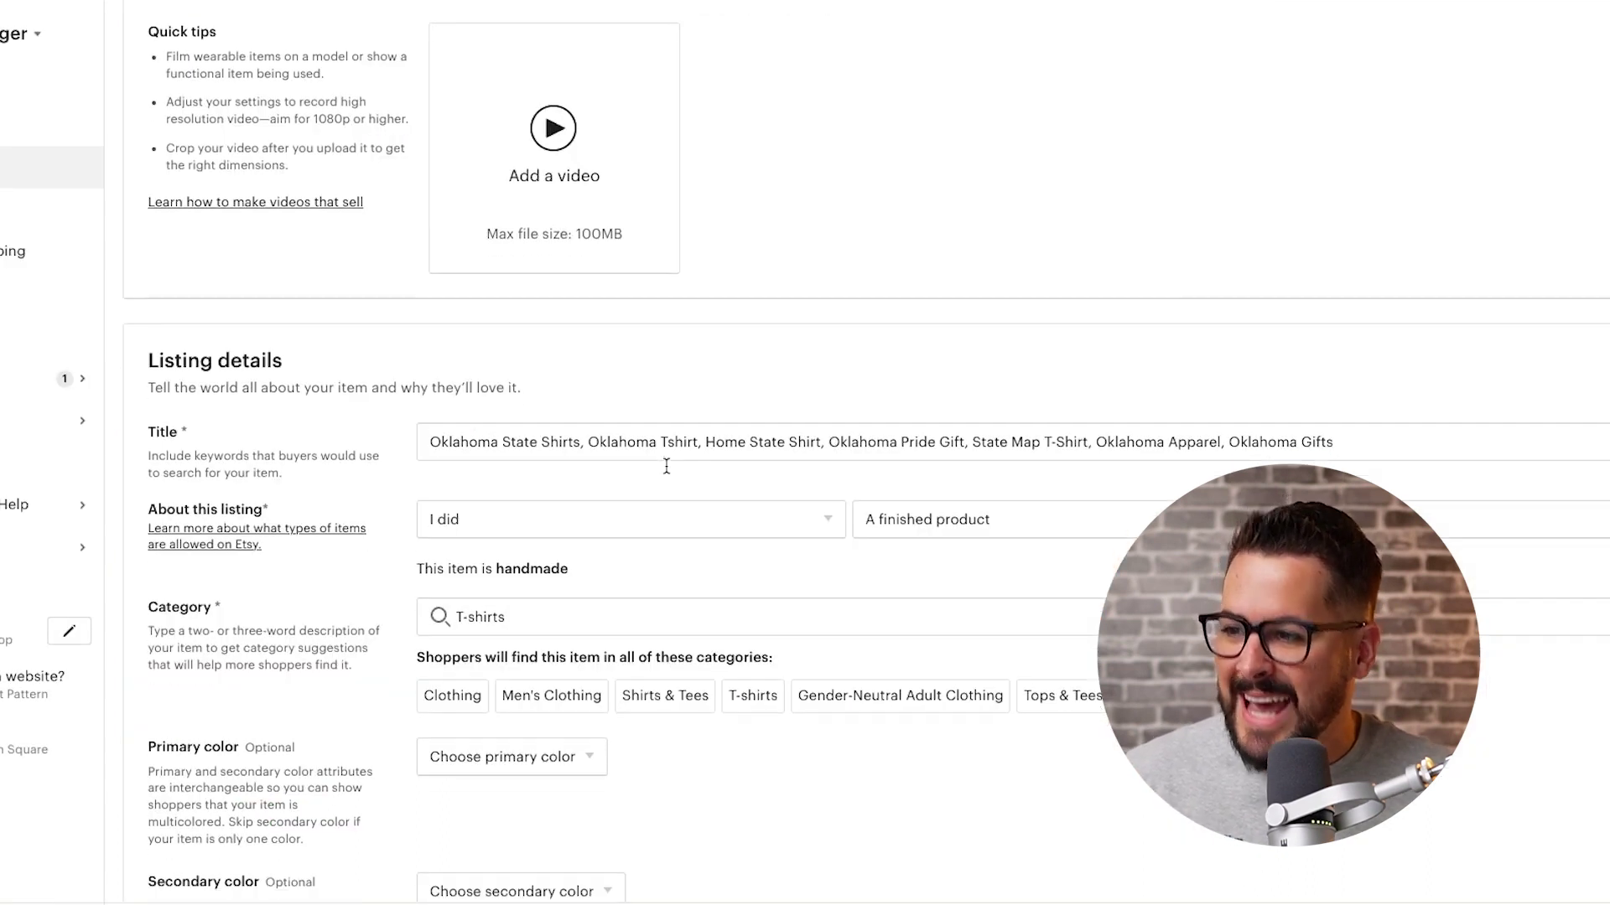
# In the Etsy listing editor, review the title, category, renewal, description, production partner, tags and materials fields
pyautogui.scroll(-5, 669, 472)
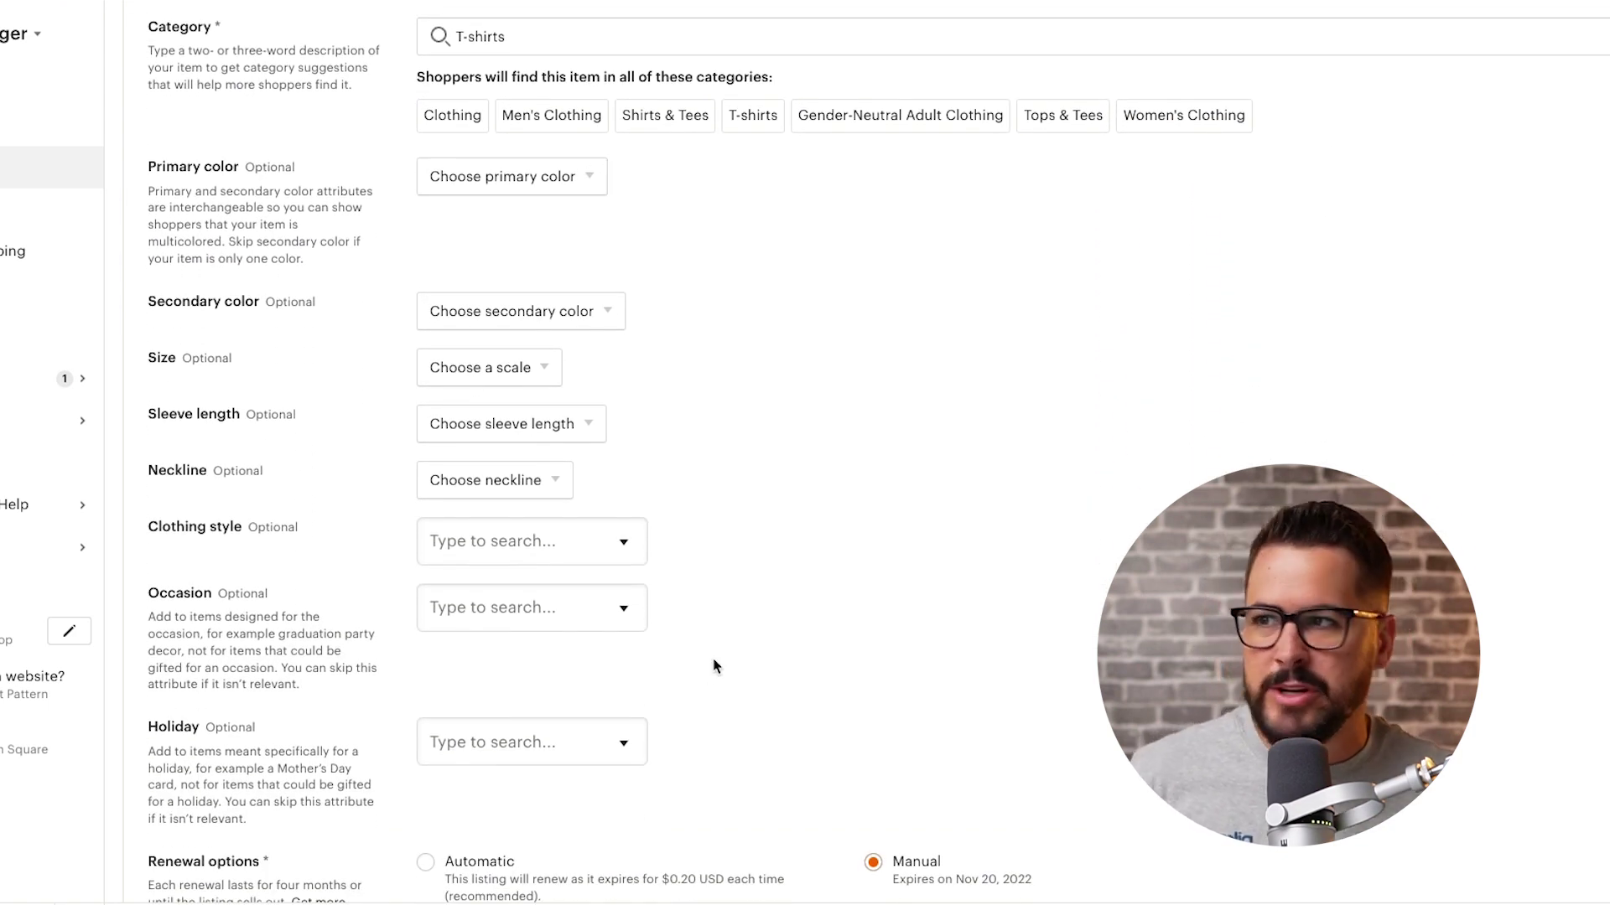
pyautogui.scroll(-3, 755, 629)
pyautogui.scroll(-1, 757, 629)
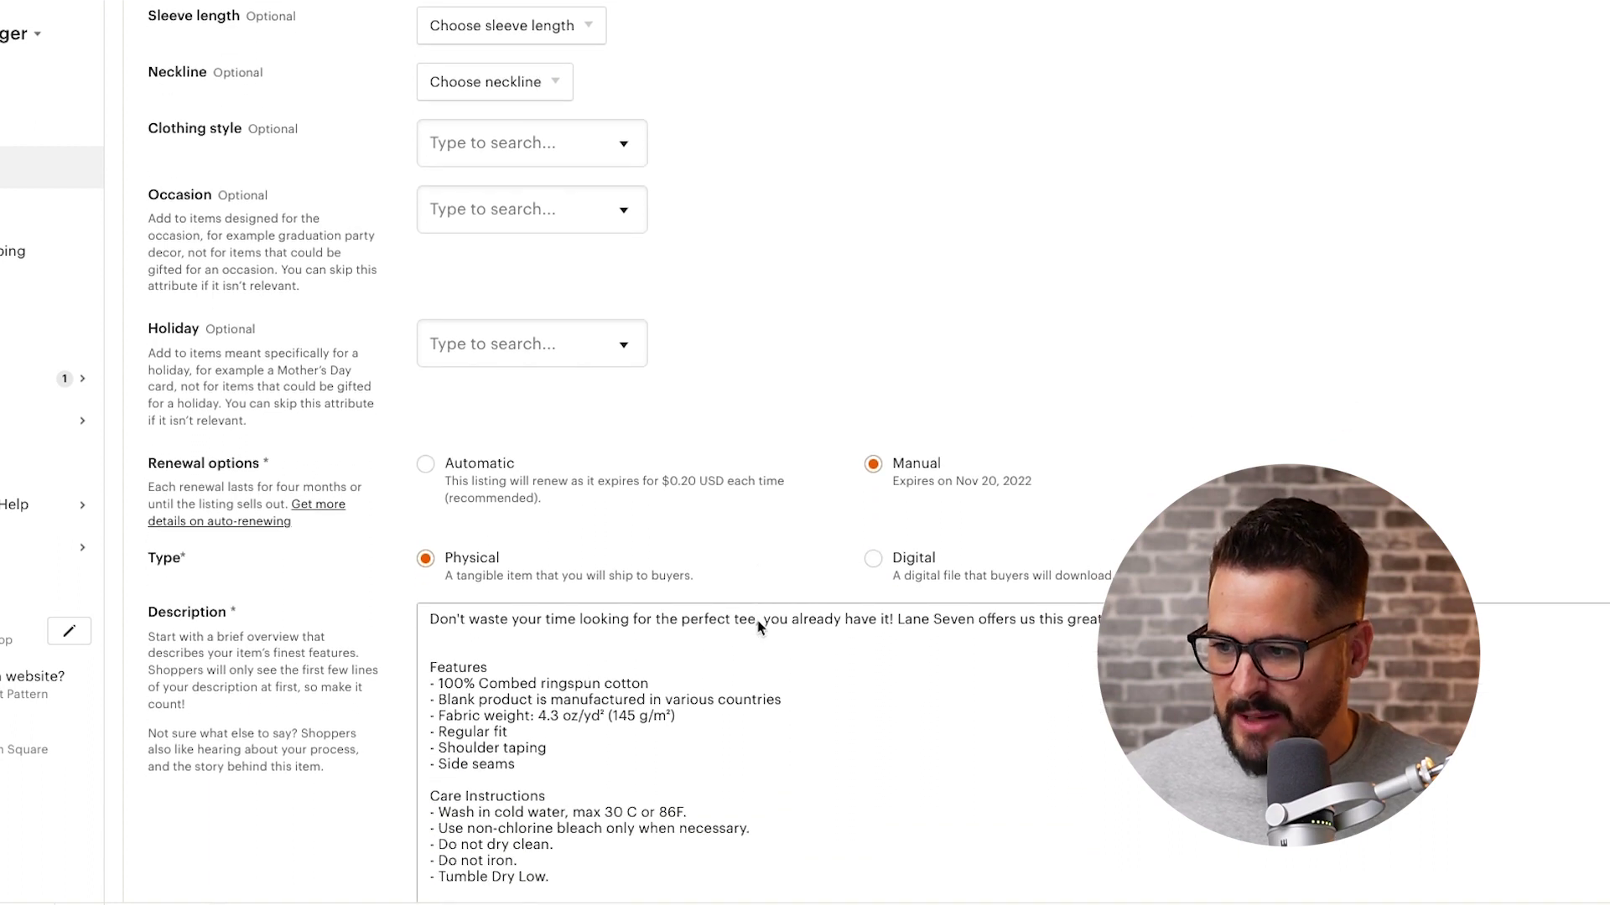
pyautogui.scroll(-6, 332, 595)
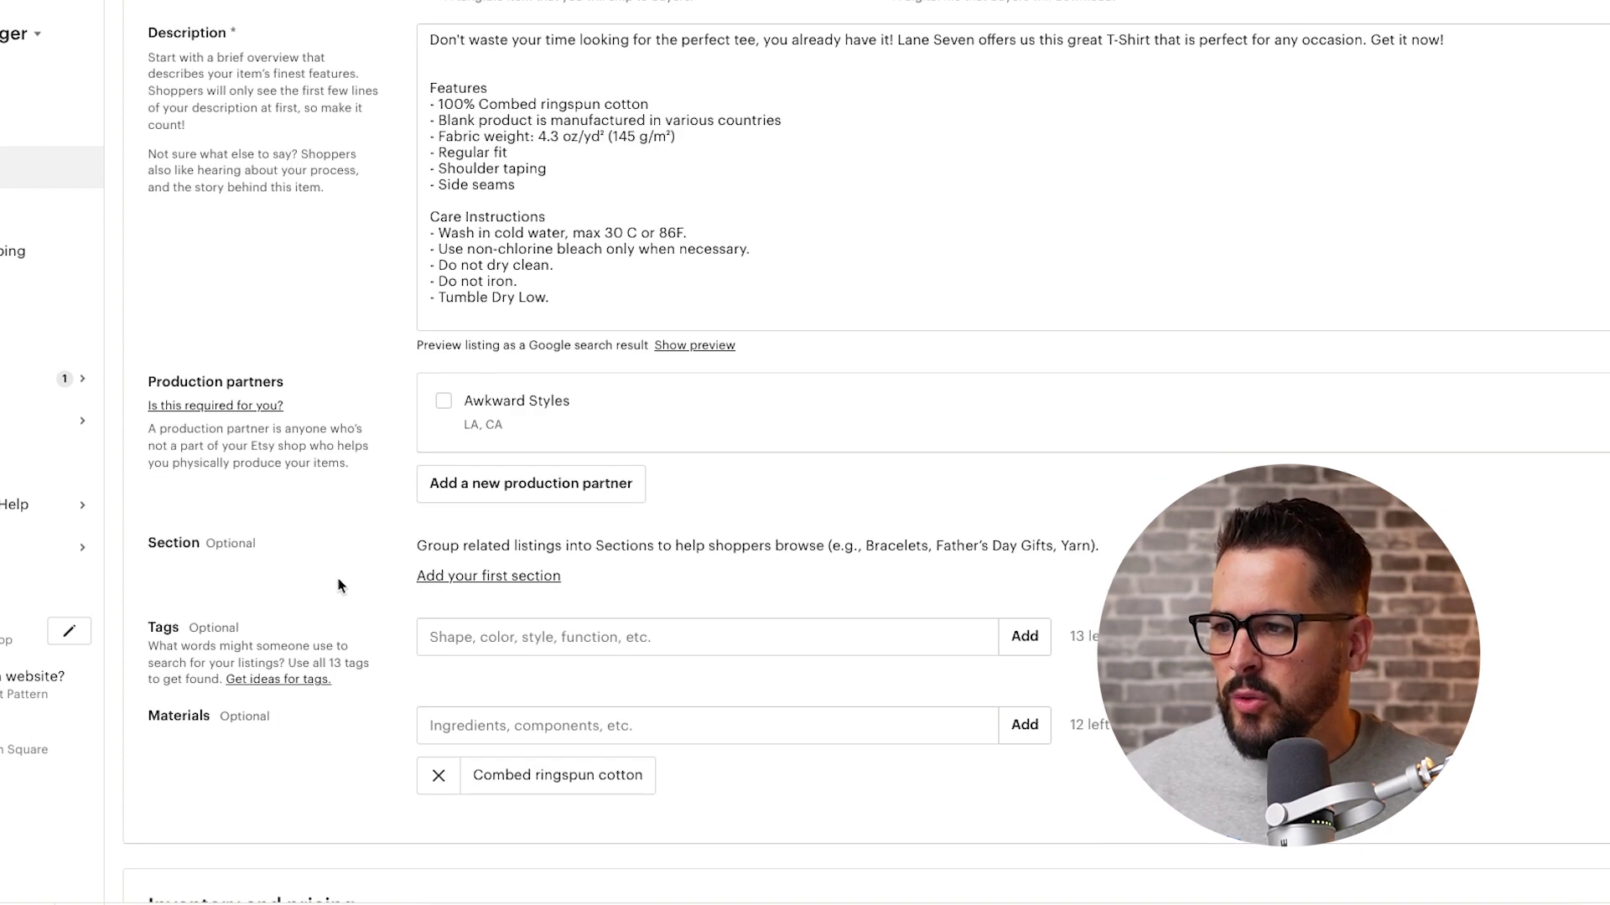
pyautogui.scroll(-1, 340, 585)
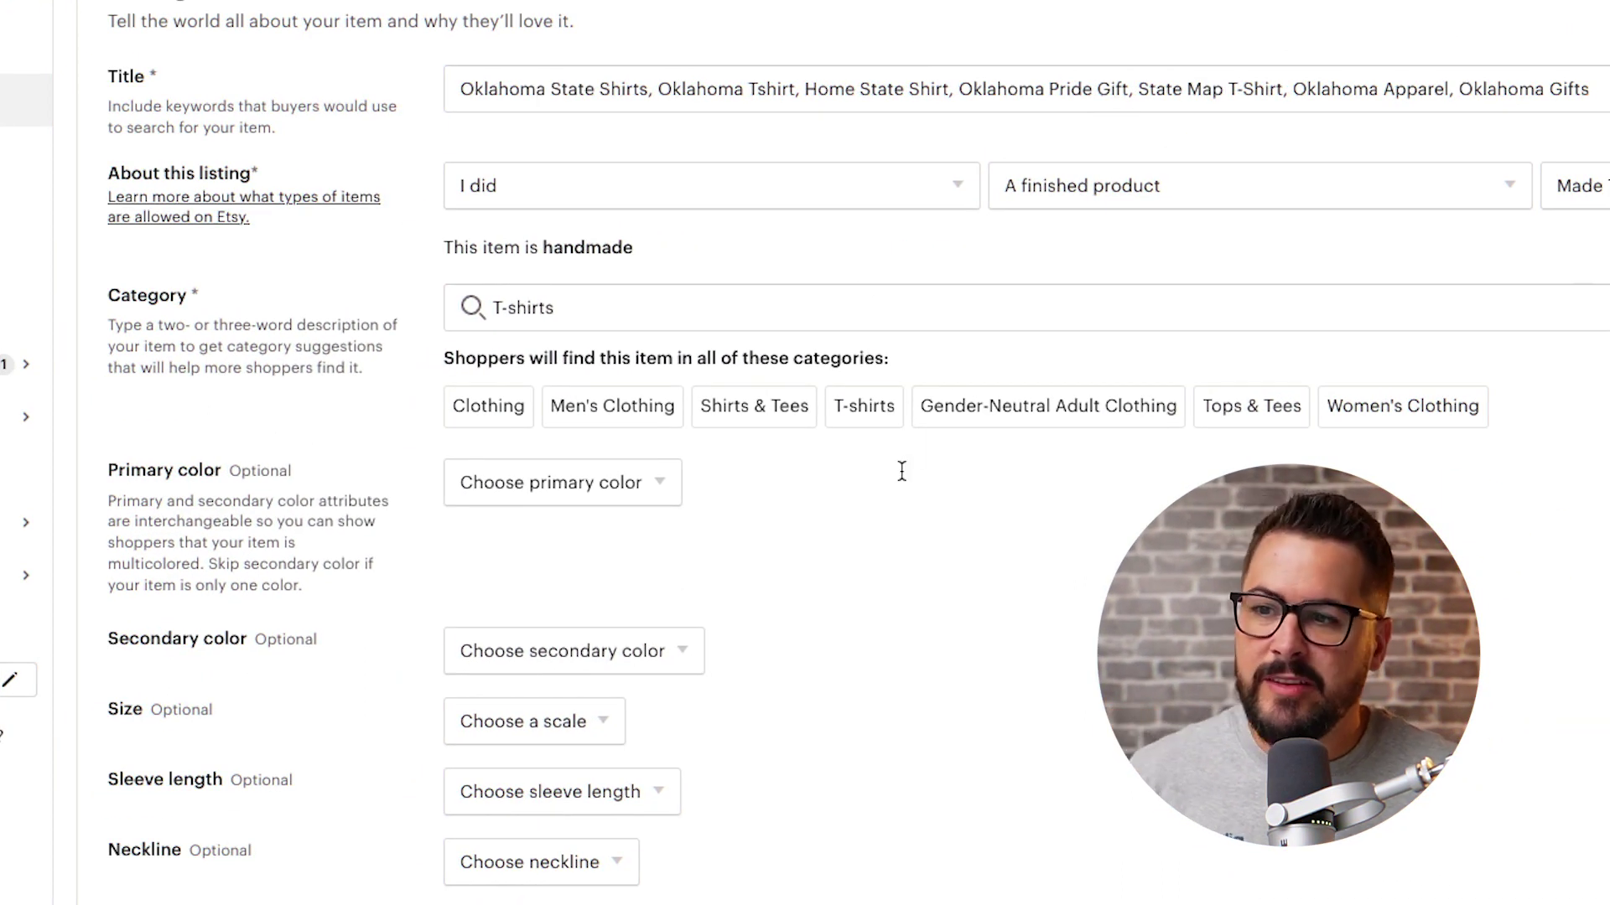
# Examine the optional color, size, sleeve and neckline attributes and the available Occasion options, closing the list without choosing one
pyautogui.scroll(-1, 691, 461)
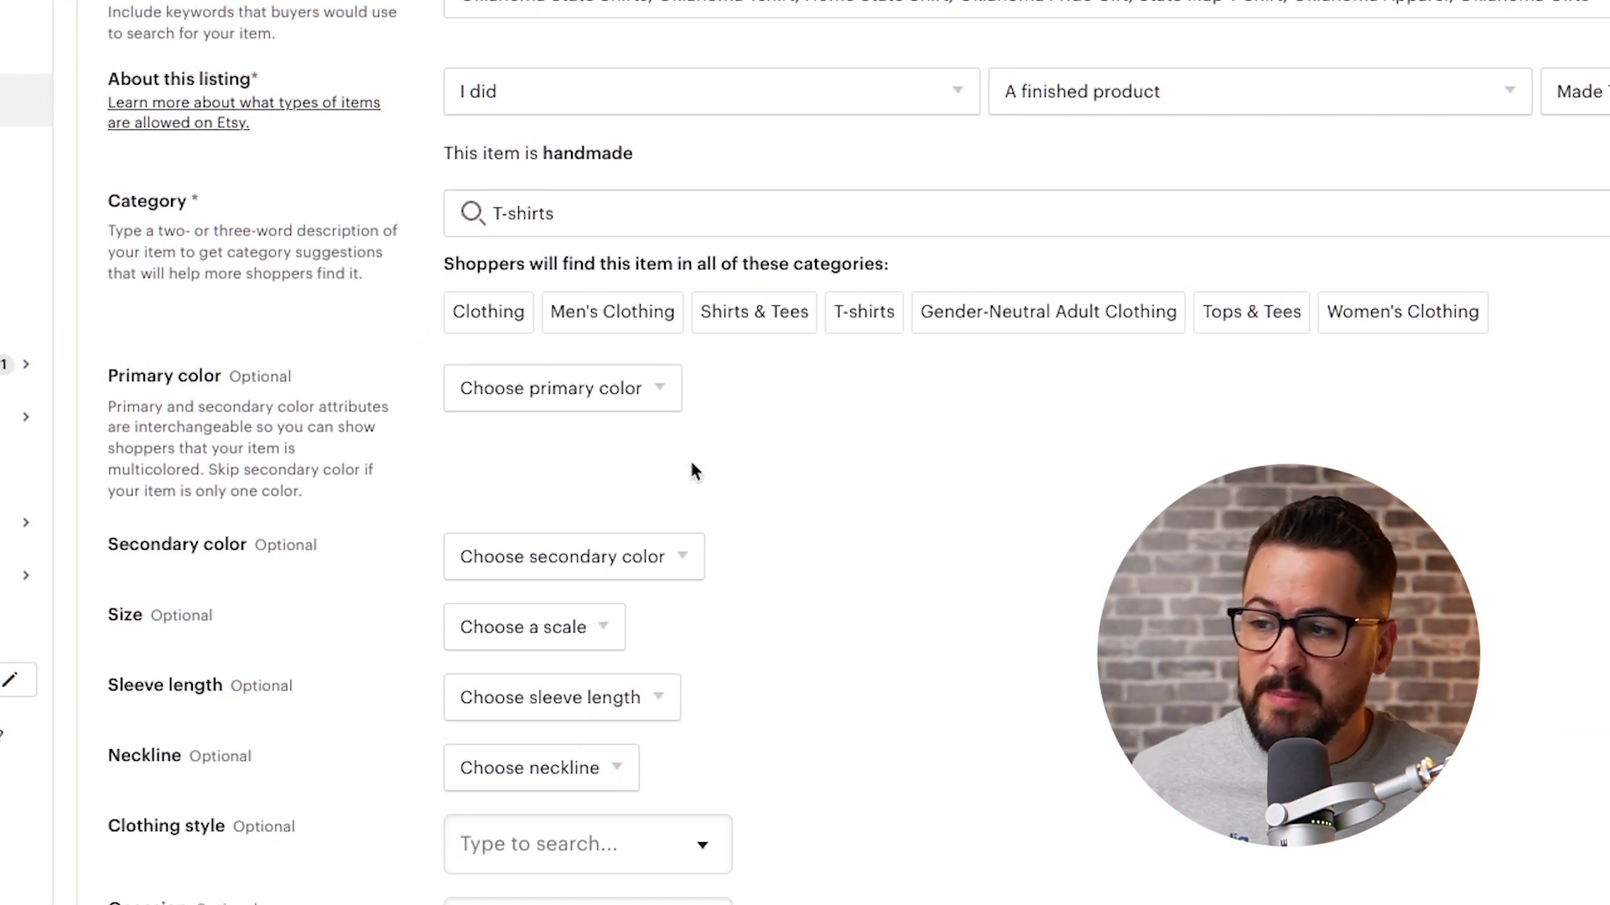
pyautogui.scroll(-3, 753, 453)
pyautogui.scroll(-5, 757, 455)
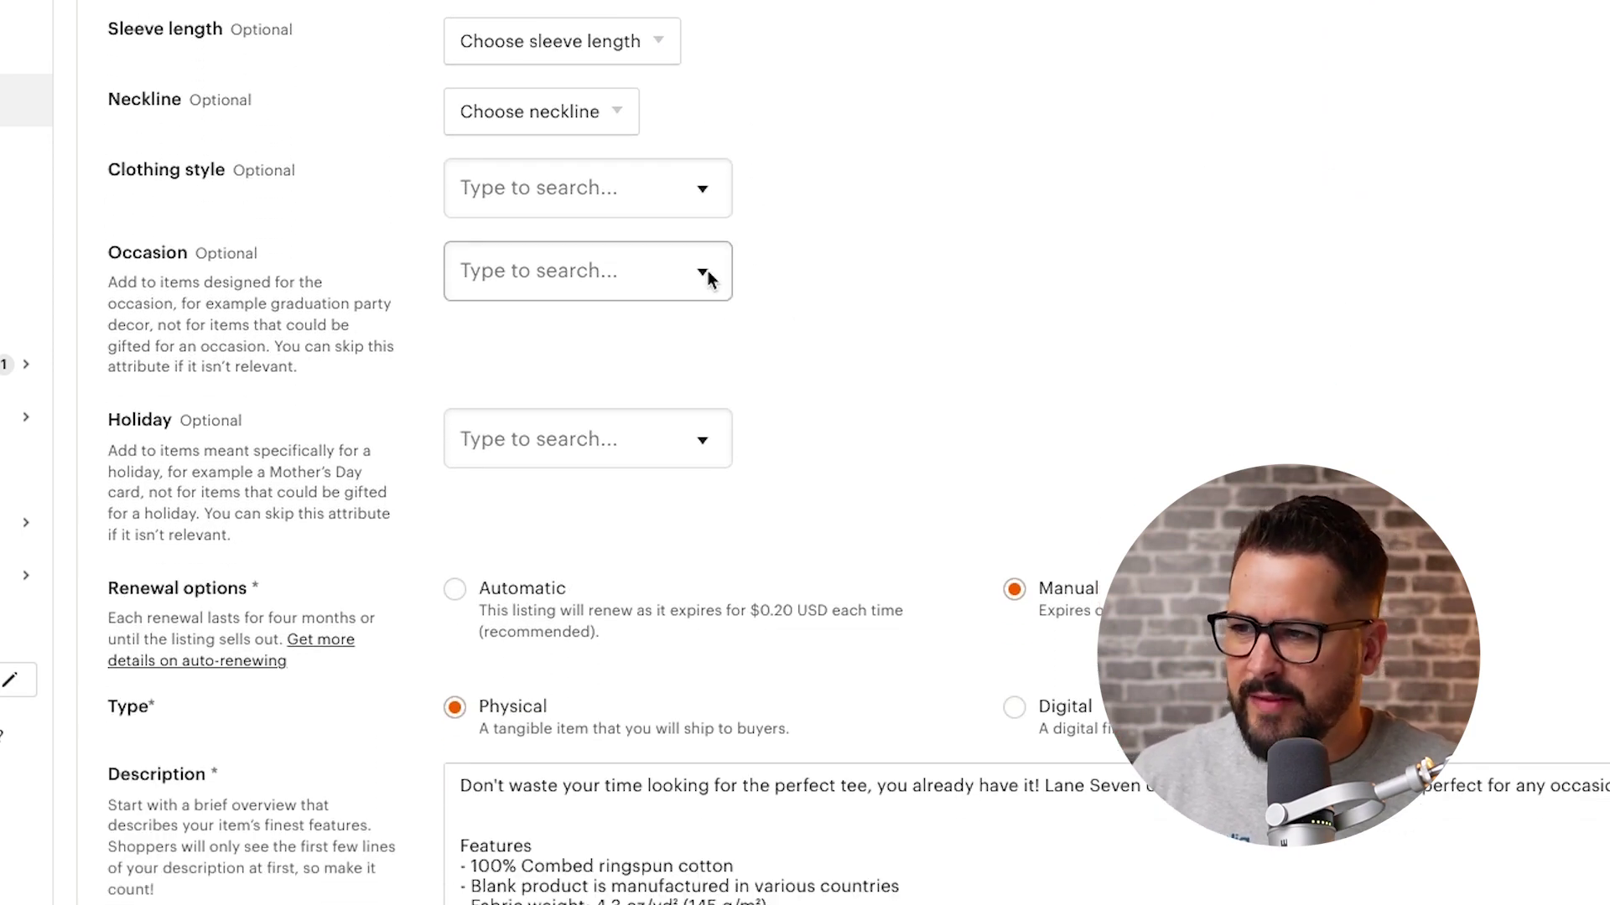
pyautogui.click(702, 269)
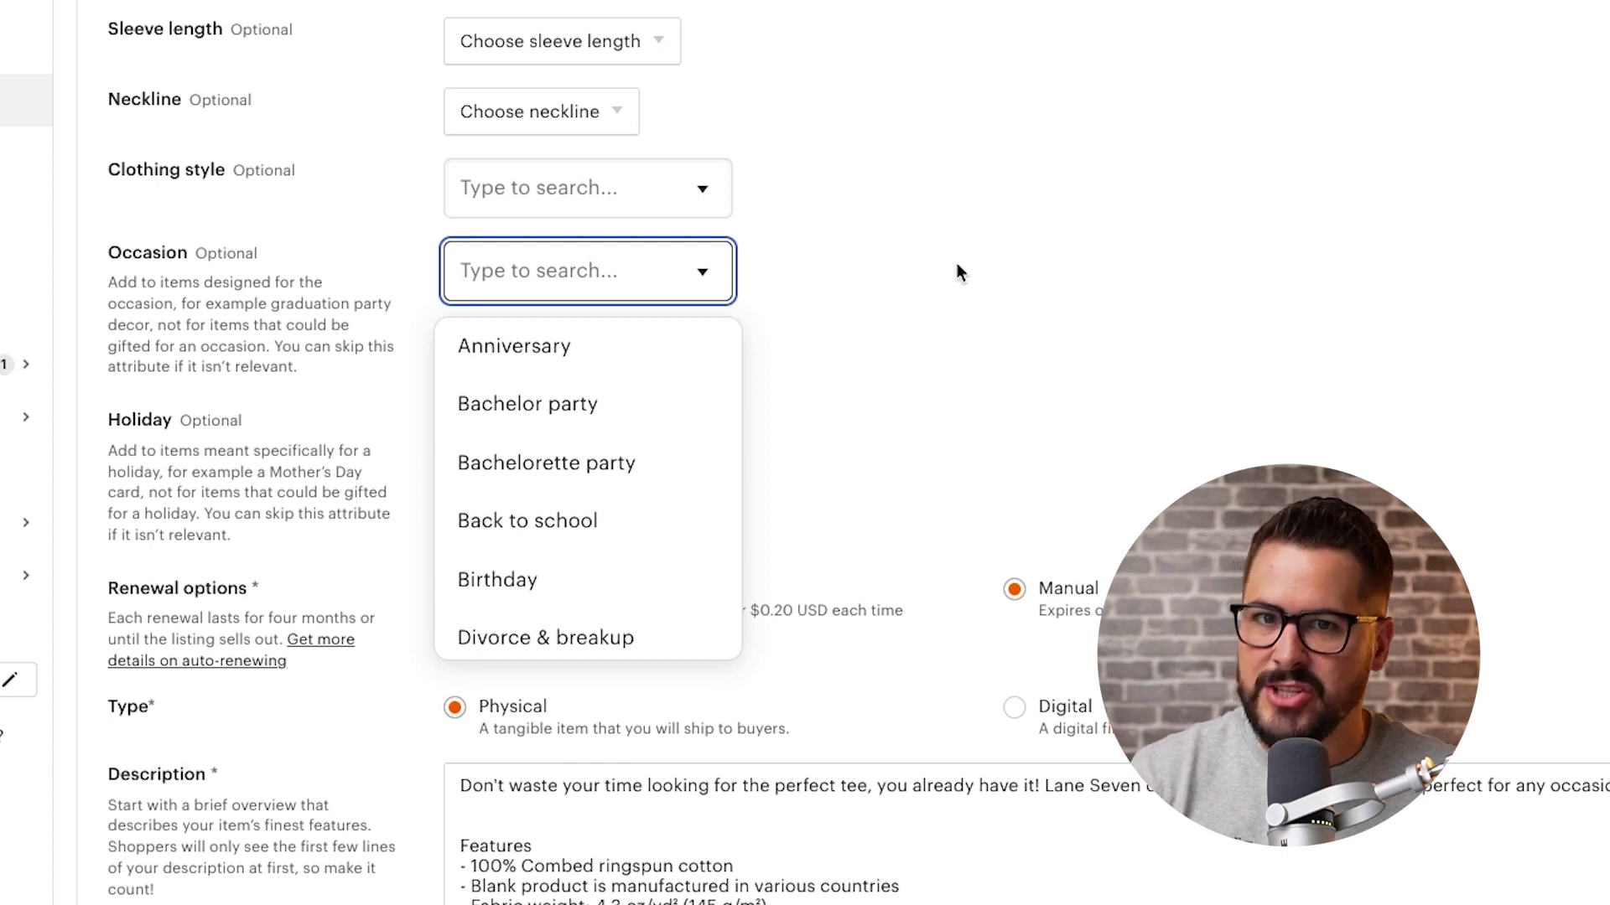
pyautogui.scroll(-5, 646, 466)
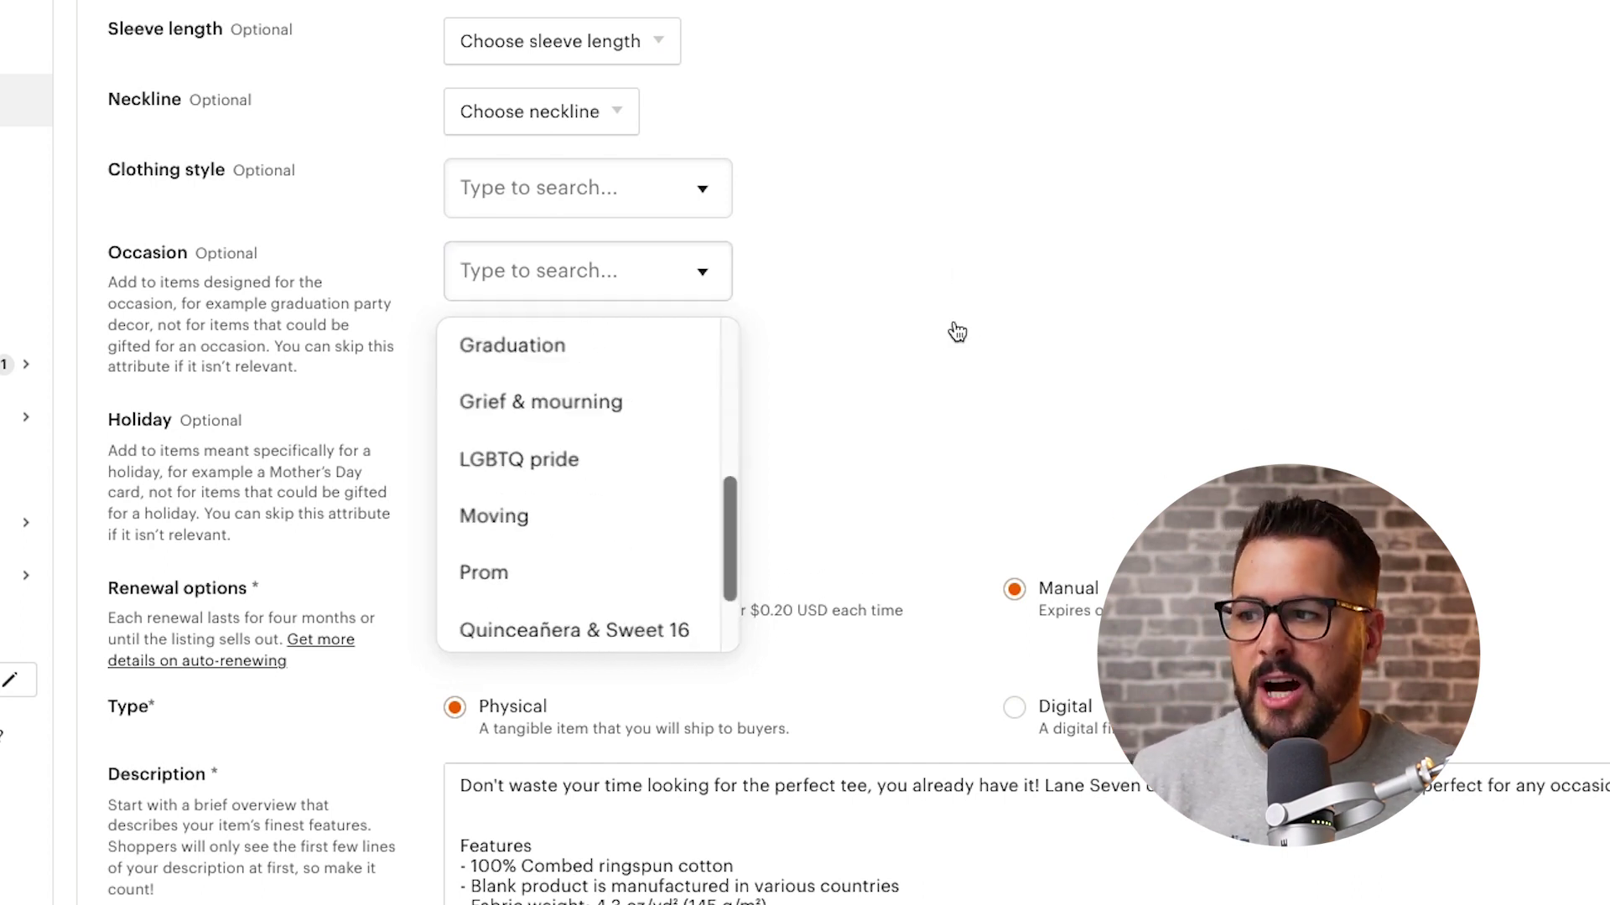
pyautogui.click(955, 331)
# Assign Awkward Styles as the listing's production partner
pyautogui.scroll(-5, 922, 318)
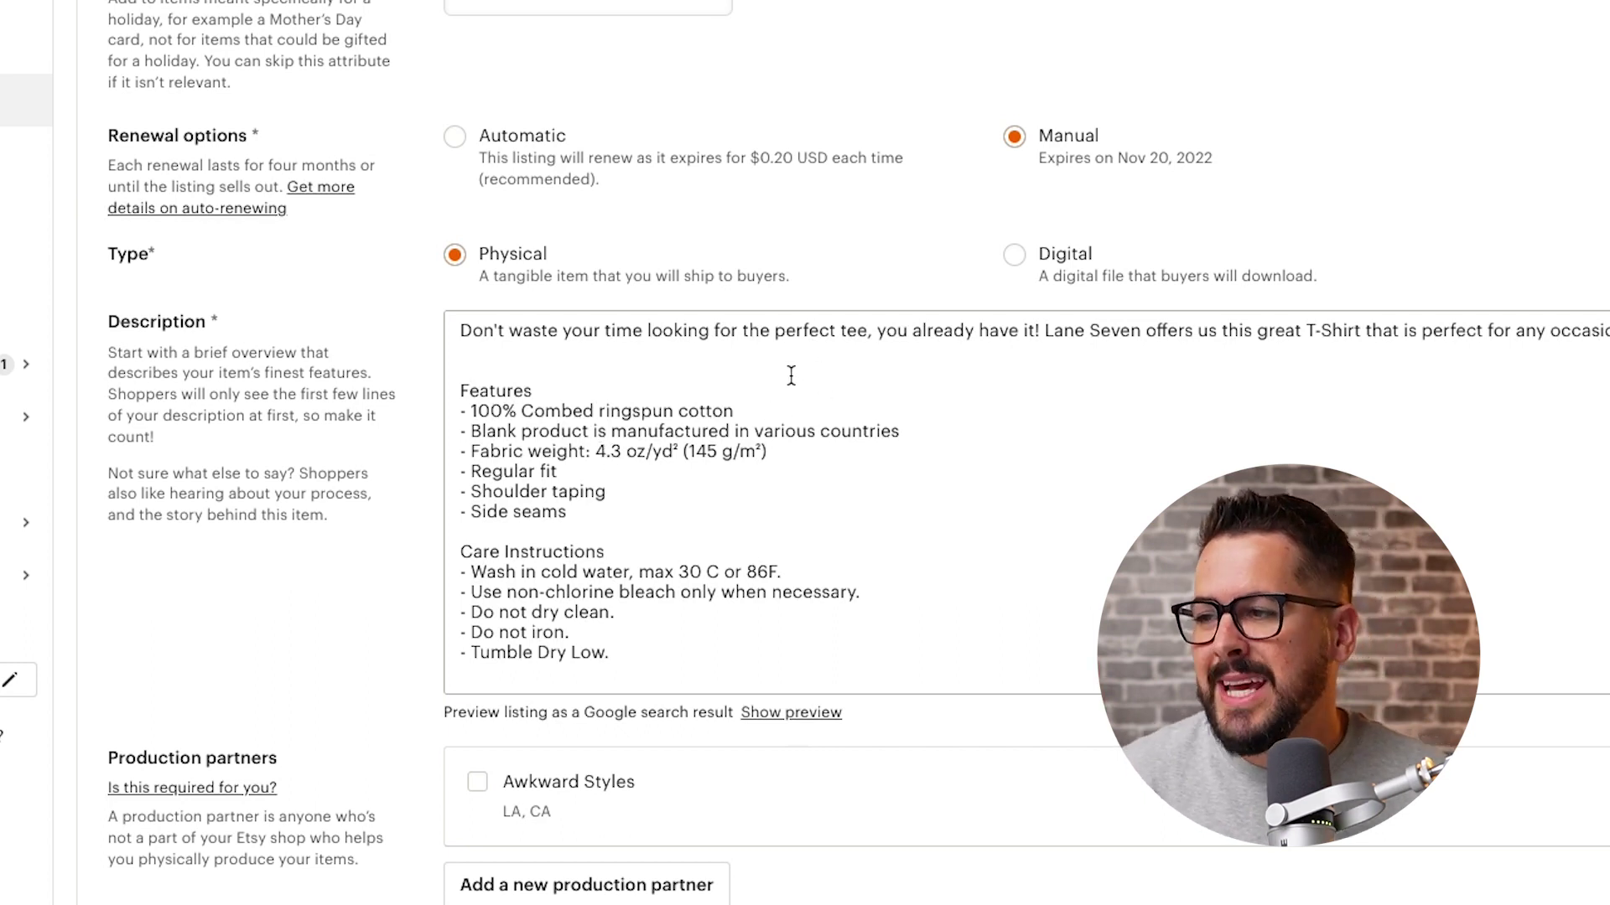
pyautogui.scroll(-5, 355, 535)
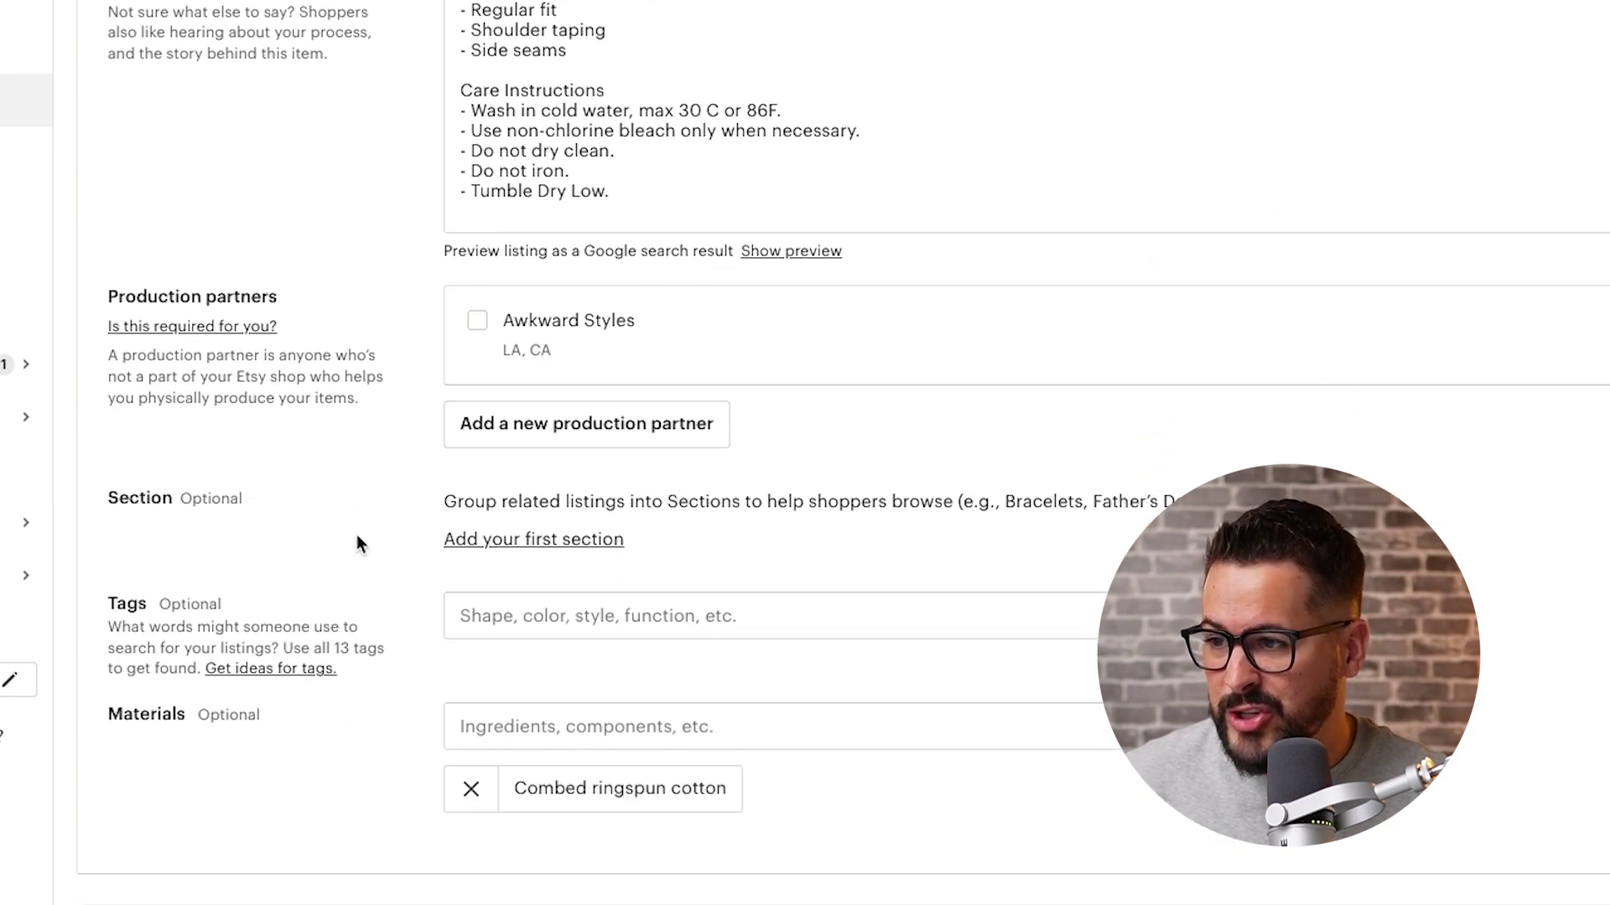
pyautogui.scroll(-2, 358, 536)
pyautogui.click(477, 181)
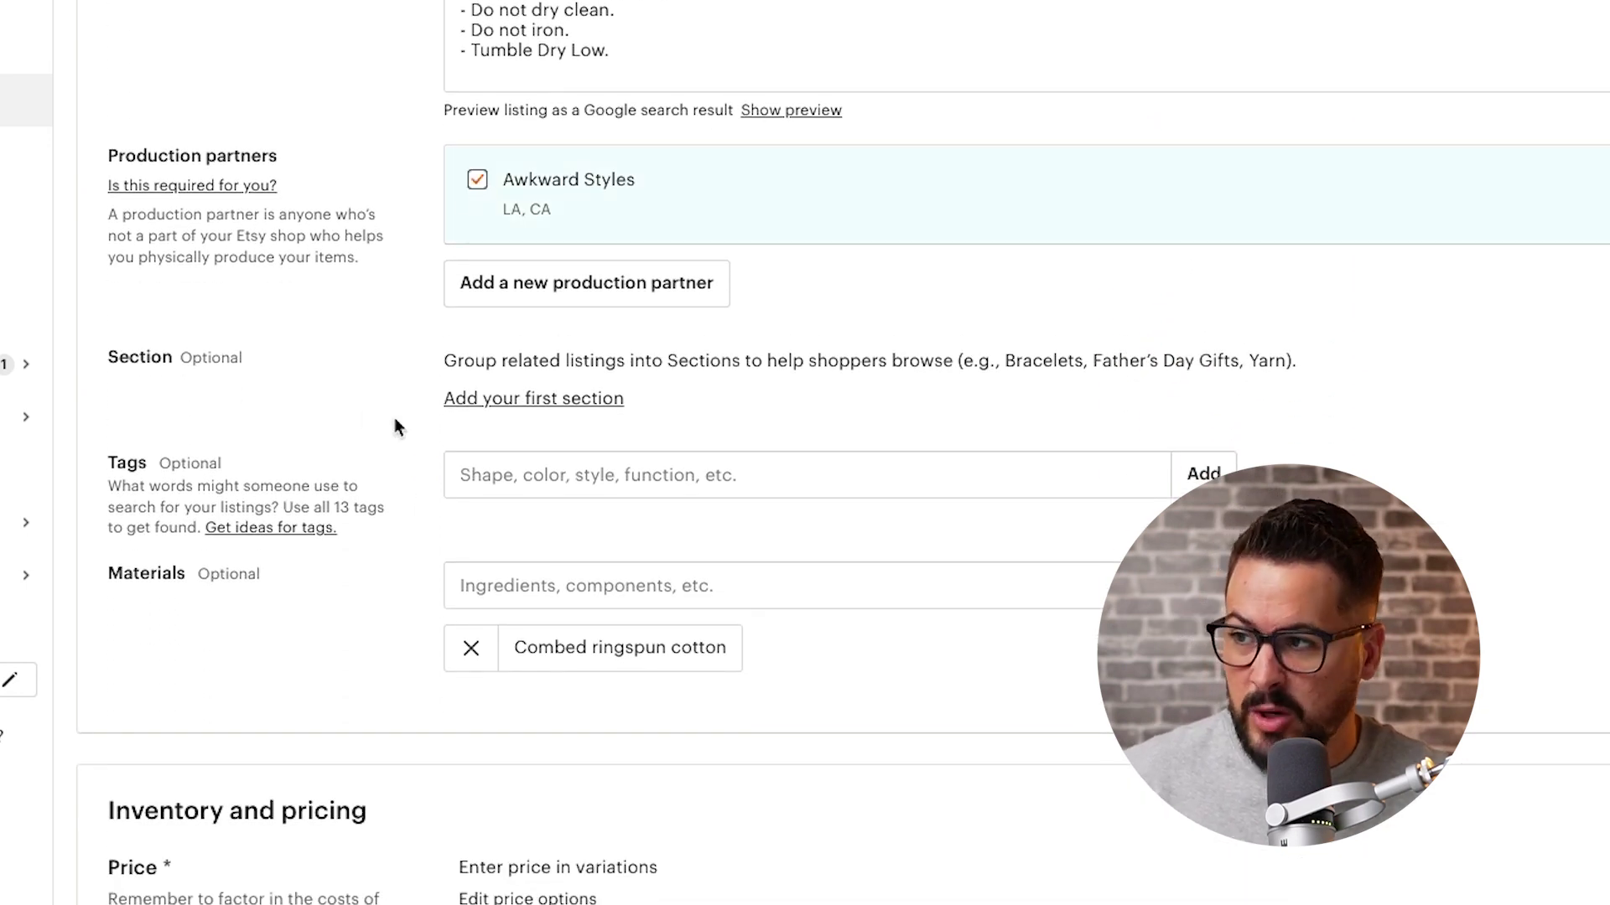
# Review the tags, materials, inventory and pricing sections, and check the SKUs, prices and quantities of the size and color variations
pyautogui.scroll(-2, 380, 475)
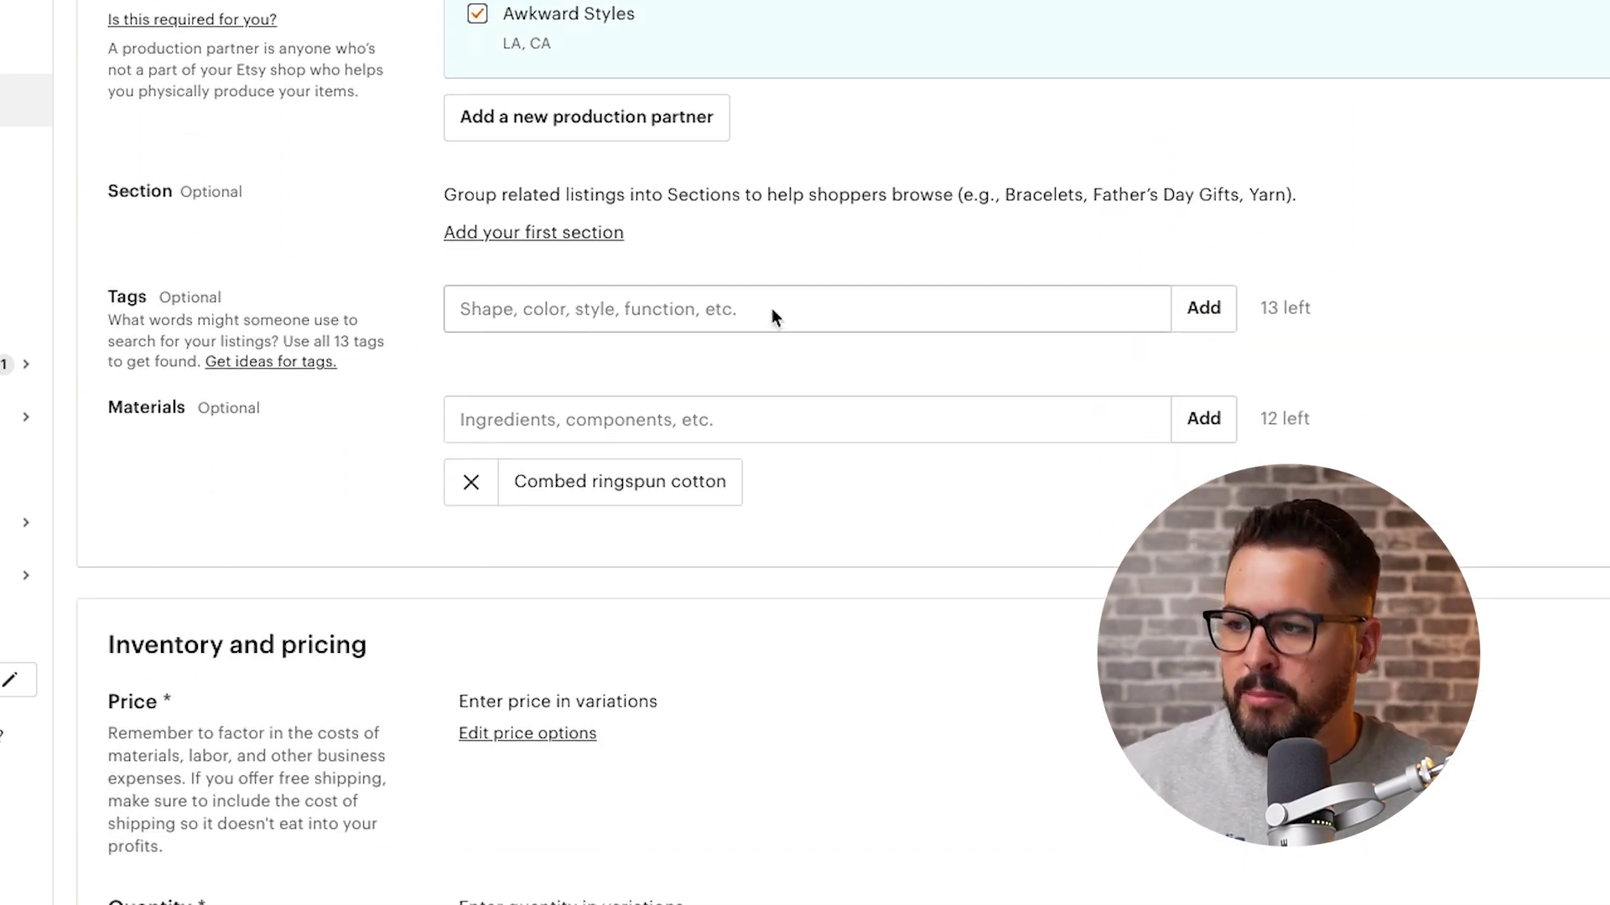
pyautogui.scroll(-2, 251, 503)
pyautogui.scroll(-7, 264, 515)
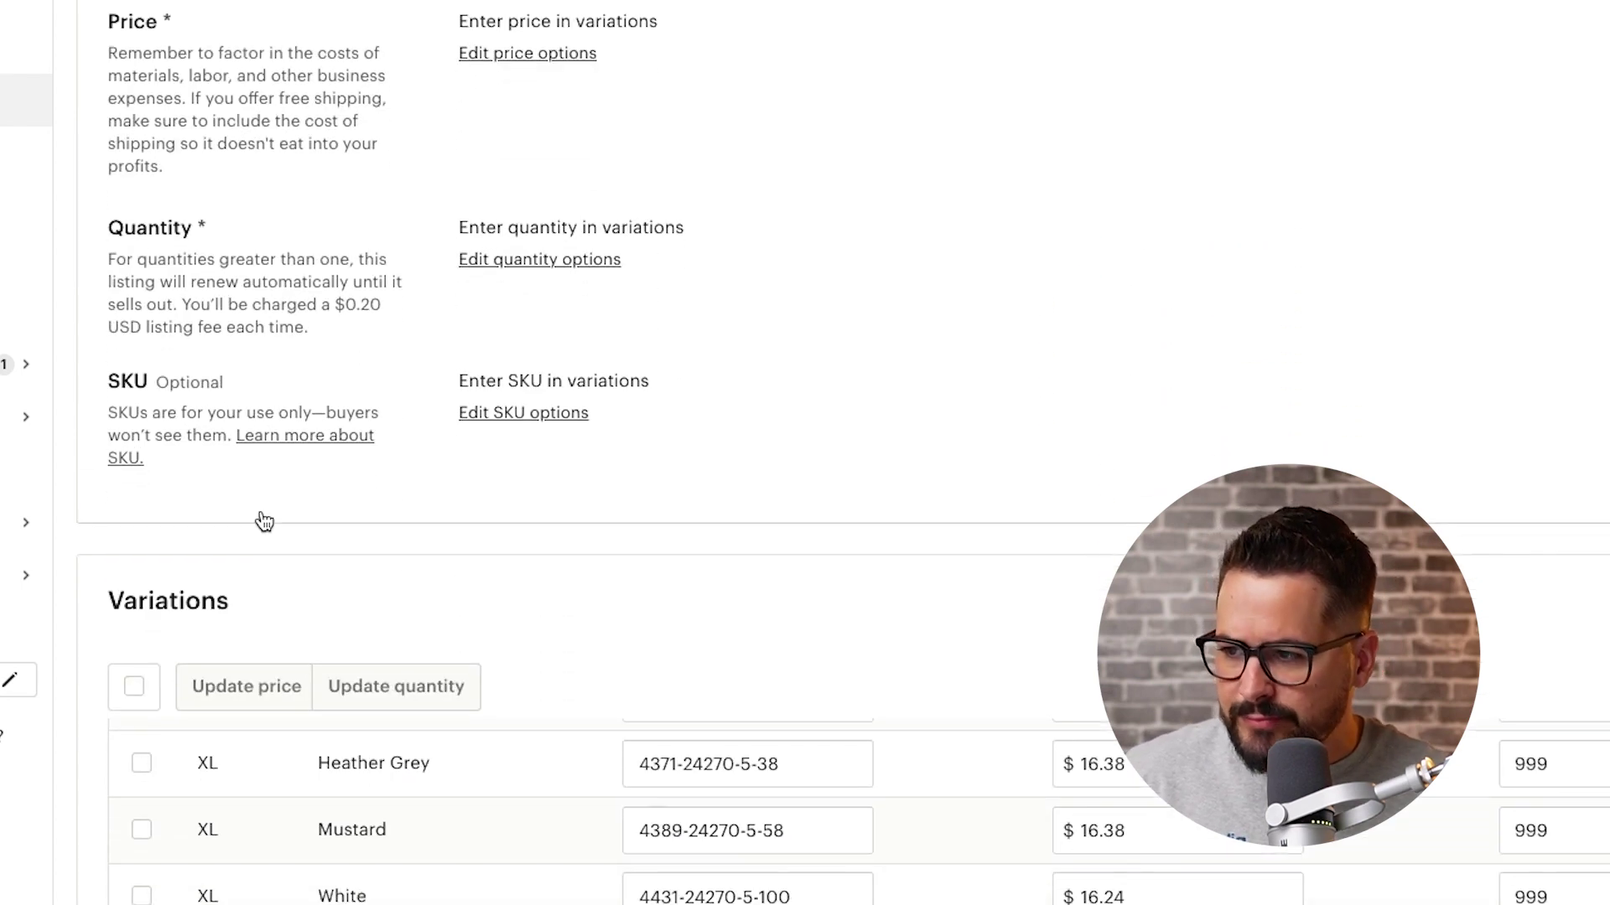
pyautogui.scroll(-4, 805, 503)
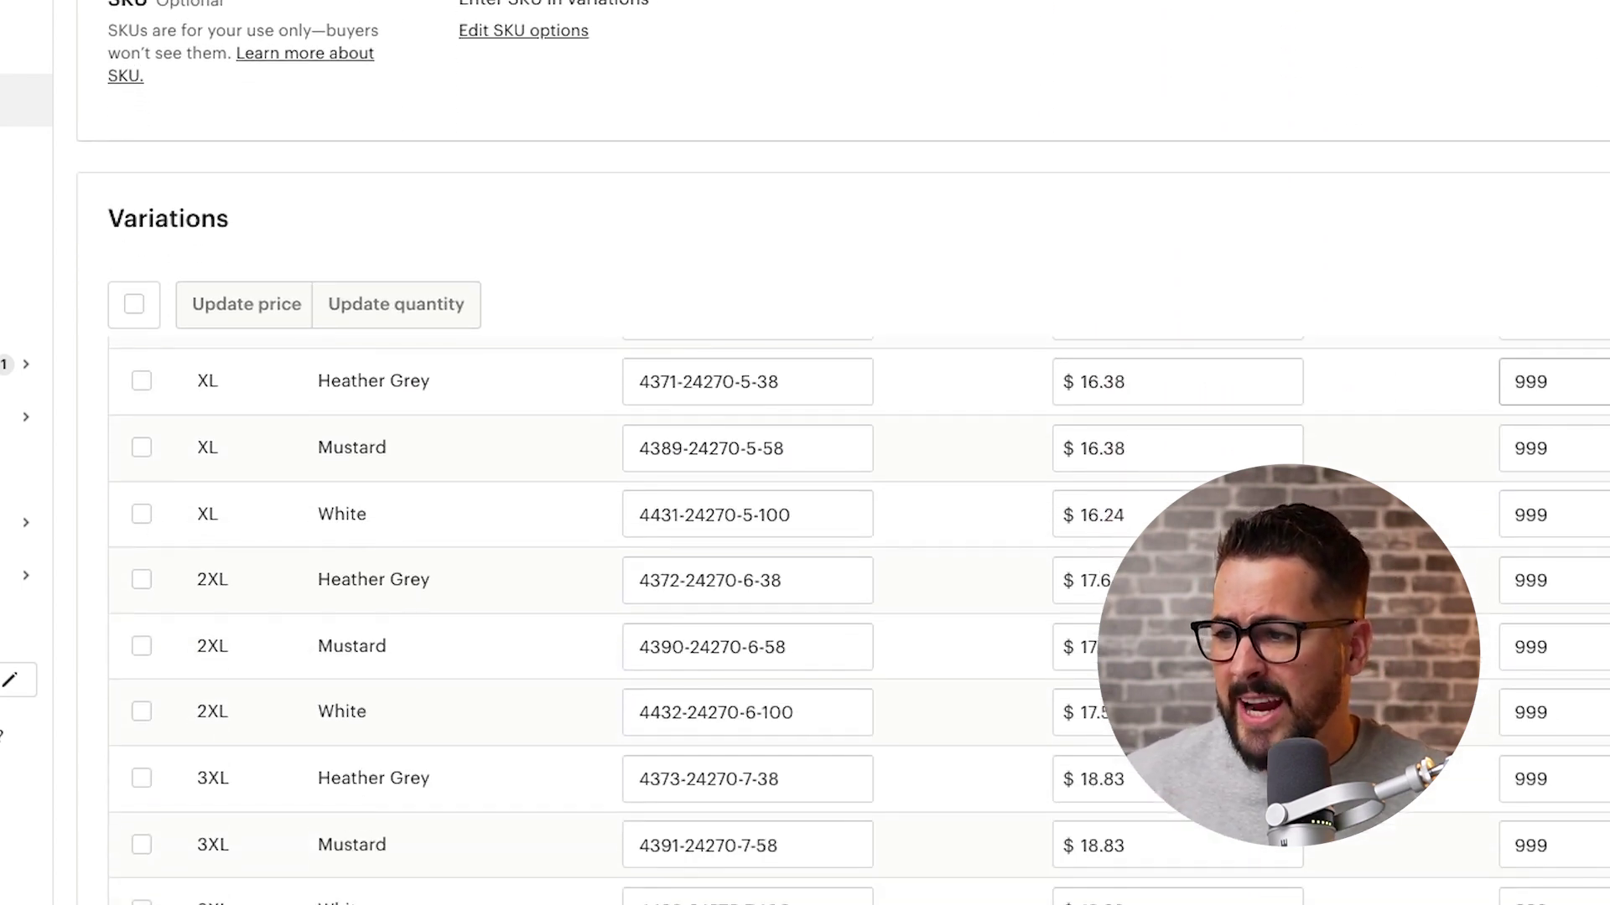
pyautogui.scroll(8, 804, 616)
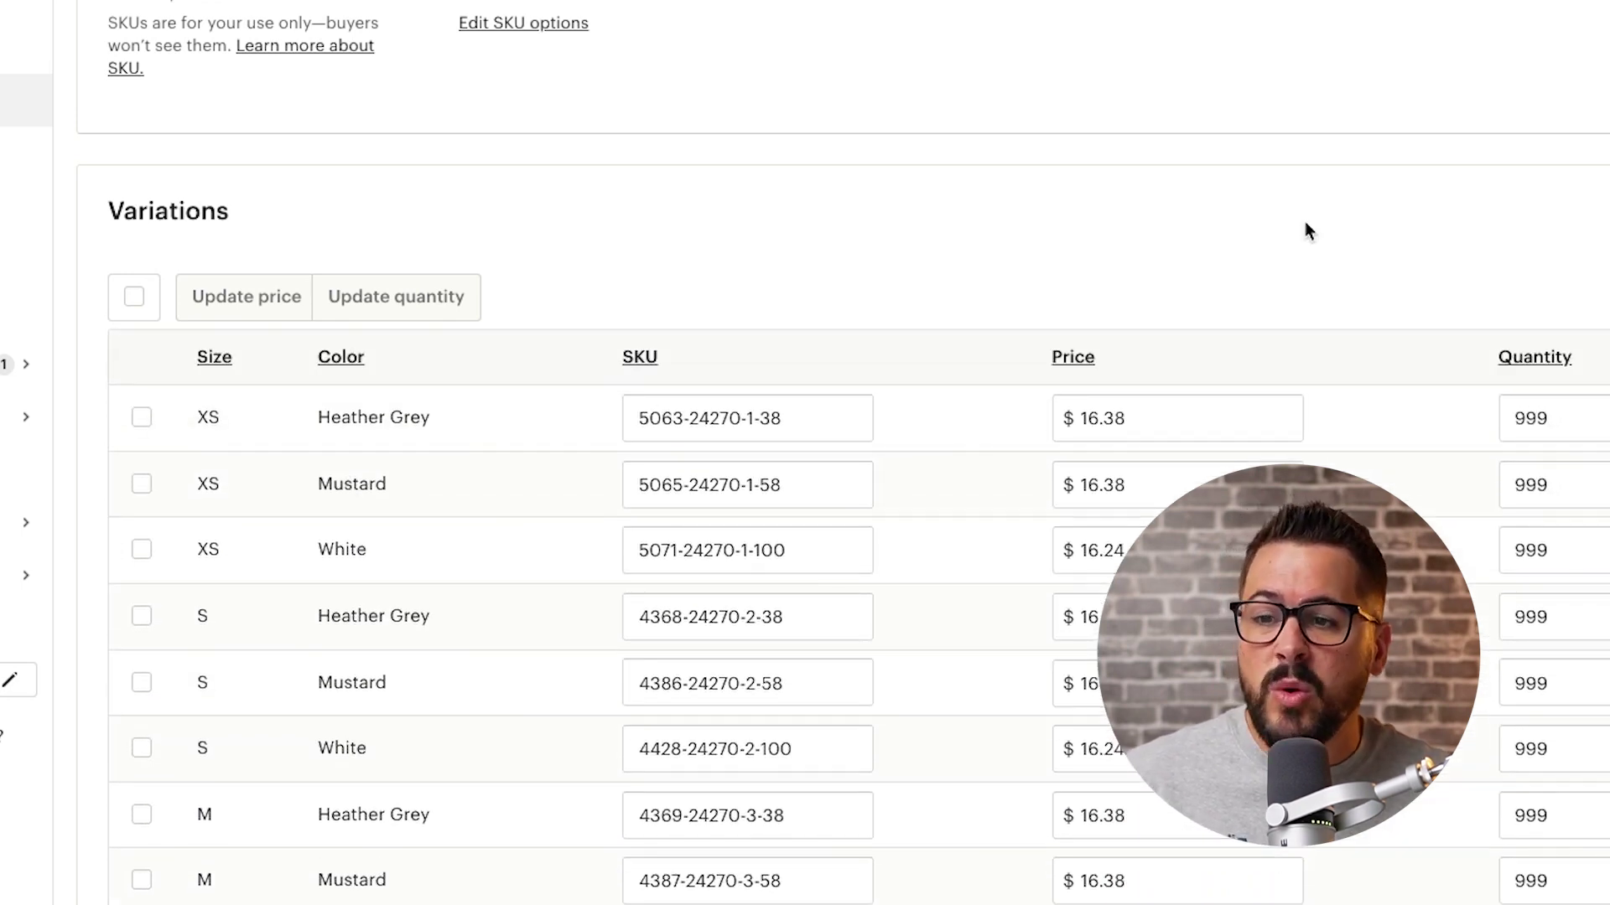
pyautogui.scroll(-2, 1304, 230)
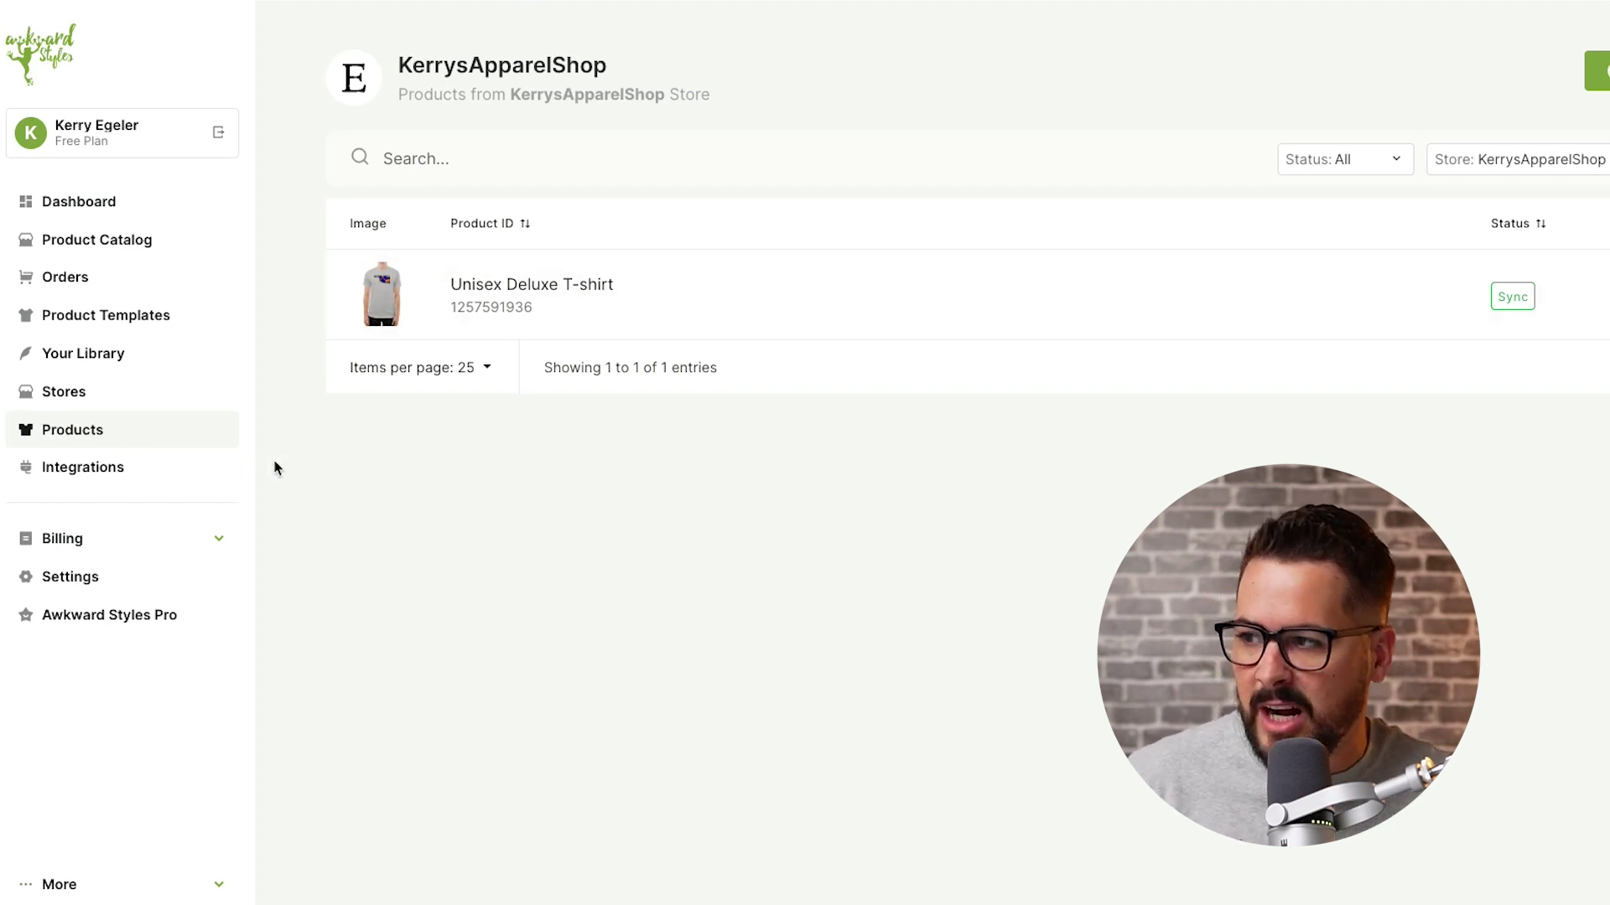
# Switch to Awkward Styles, check the integrations, and view the advanced settings of the apparel shop among the connected stores
pyautogui.click(109, 474)
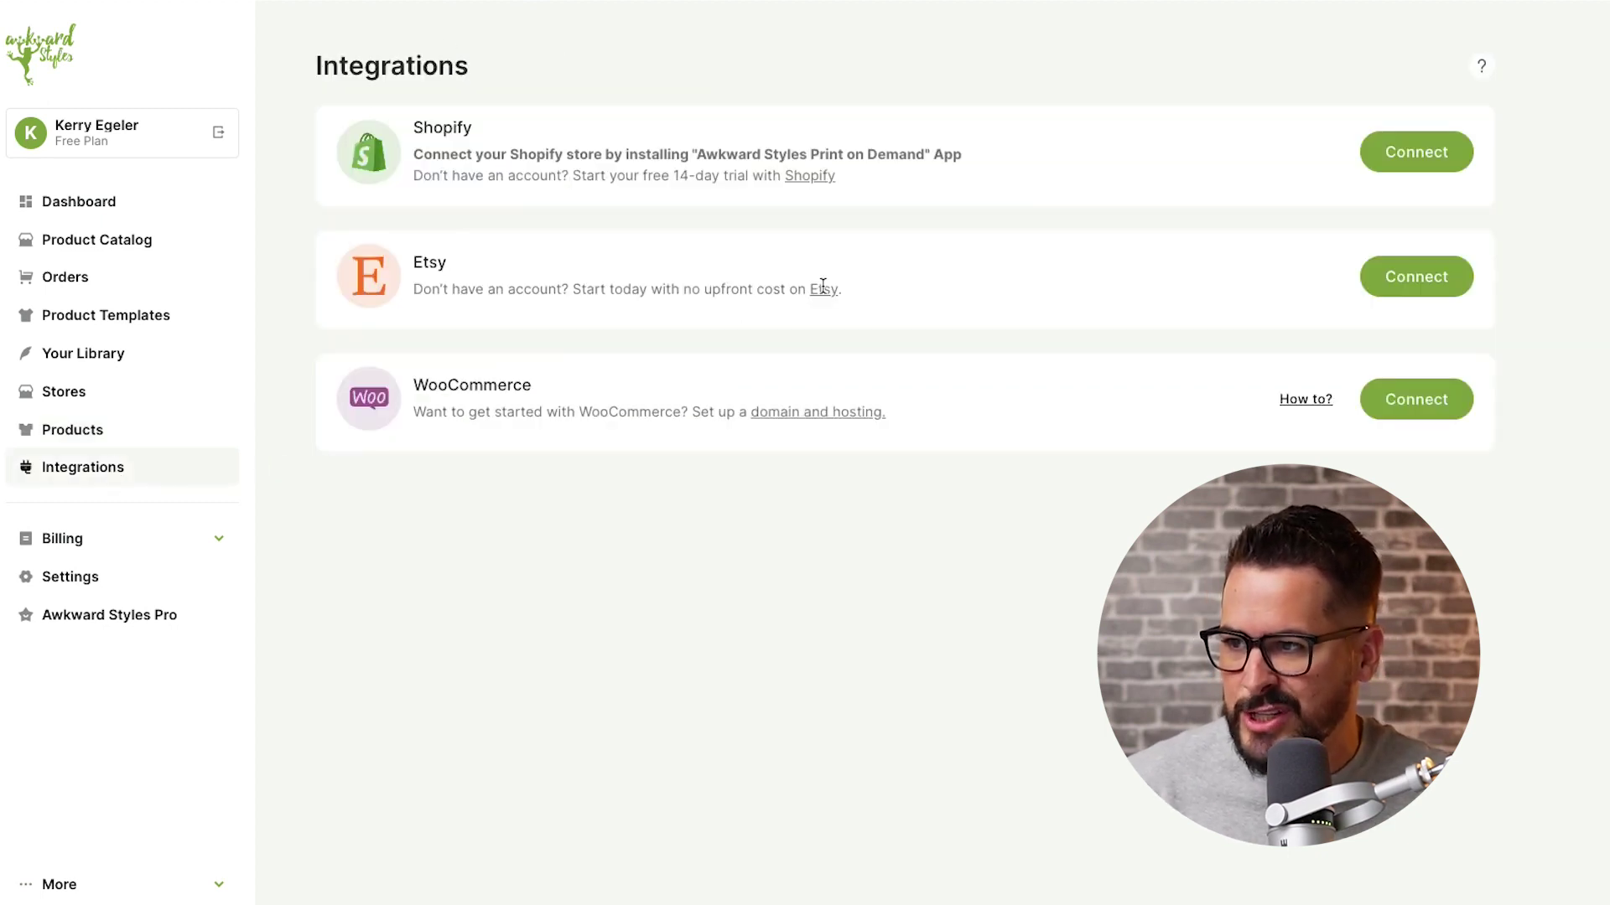
pyautogui.click(71, 401)
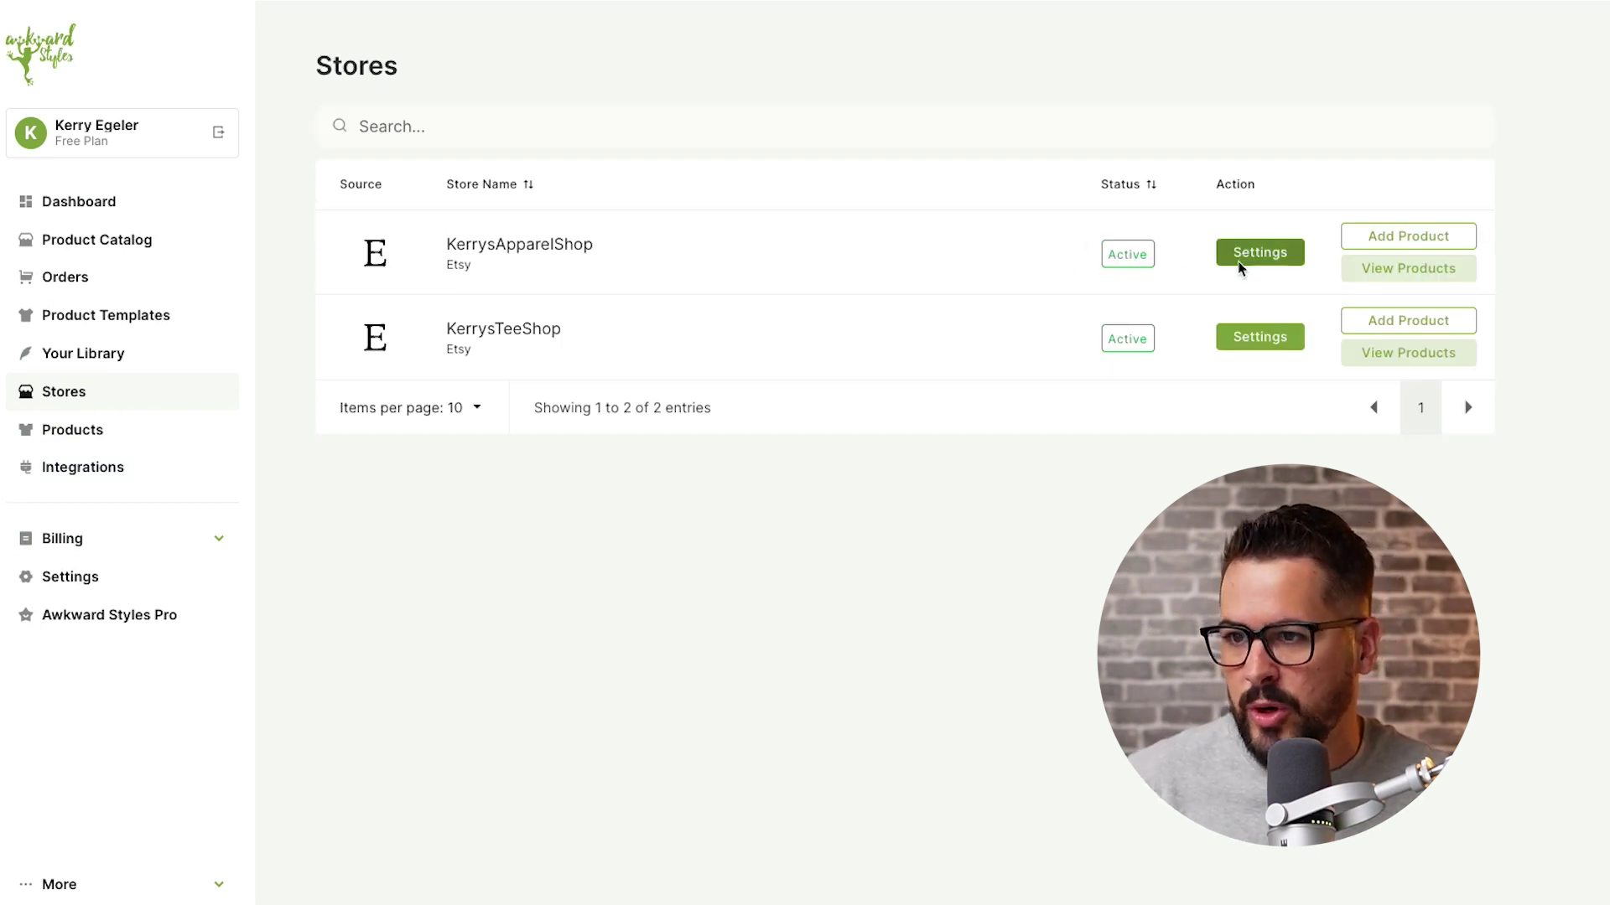
pyautogui.click(1270, 261)
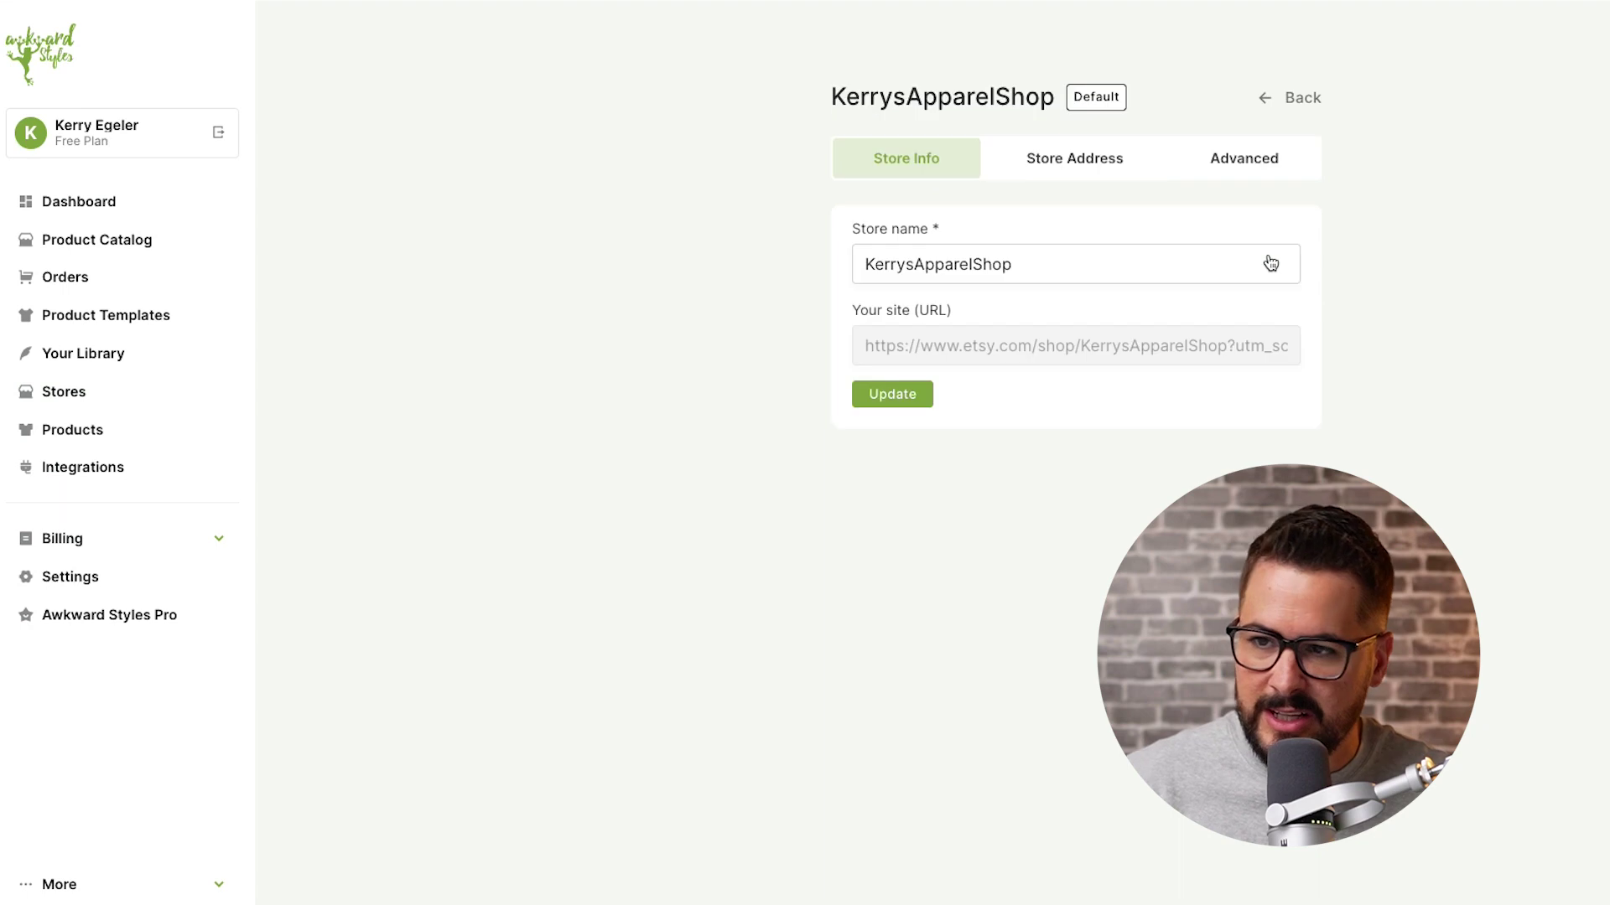
pyautogui.click(1243, 160)
pyautogui.moveTo(975, 256); pyautogui.dragTo(848, 257)
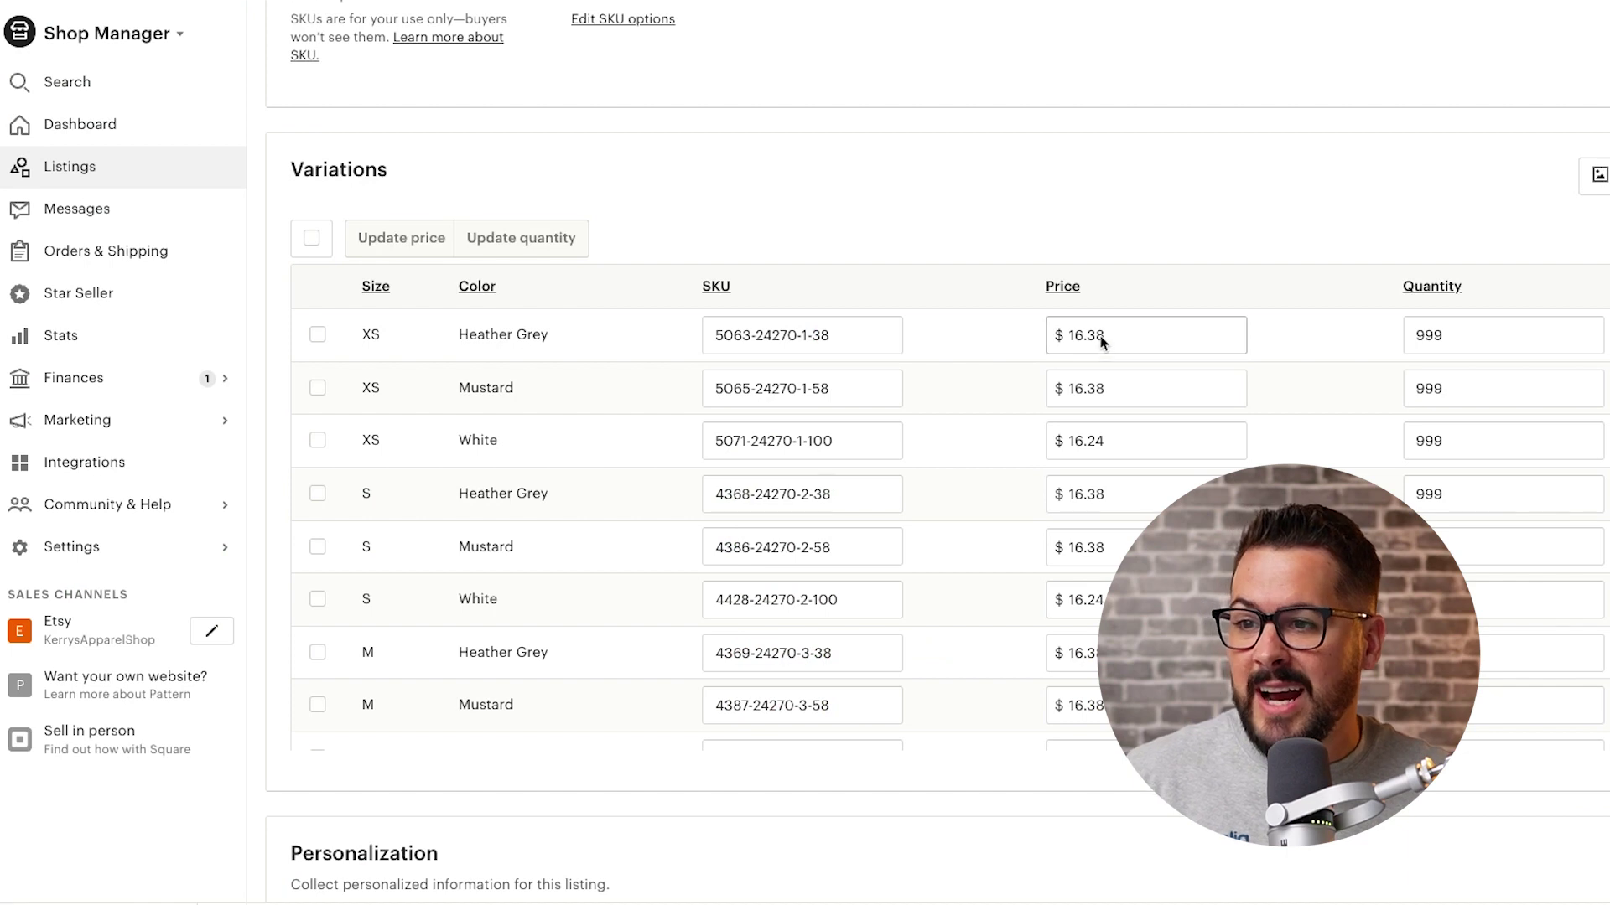
# Back in the Etsy listing's variations, set the price of the XS Heather Grey shirt to $24.99
pyautogui.click(1058, 334)
pyautogui.click(1133, 208)
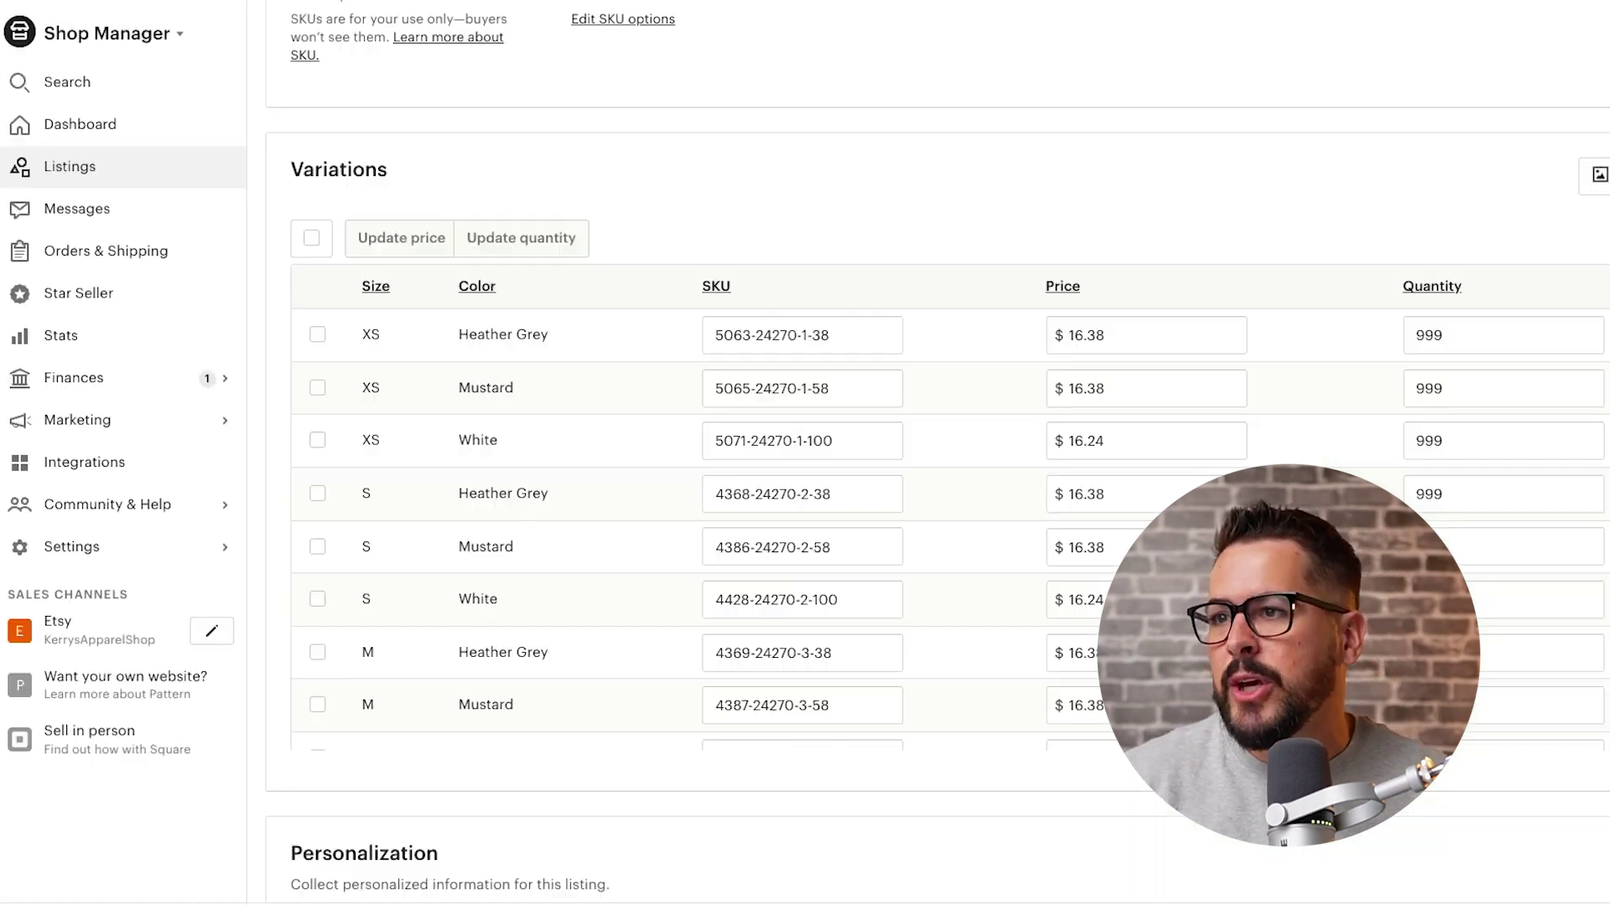
pyautogui.moveTo(1179, 344); pyautogui.dragTo(1049, 341)
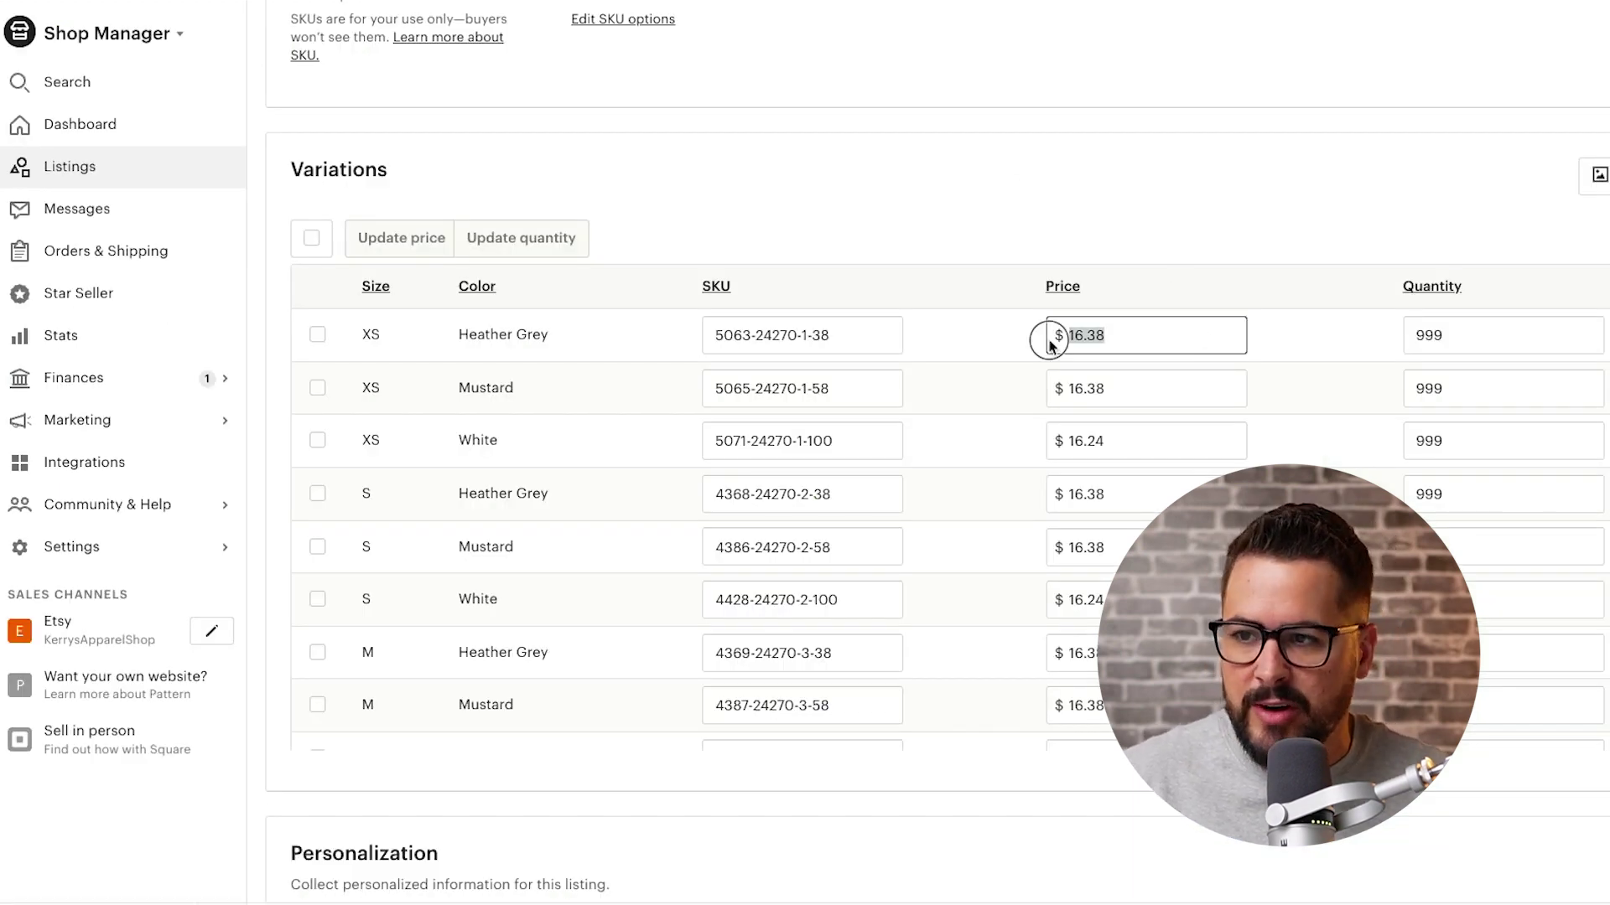
pyautogui.write('24.99')
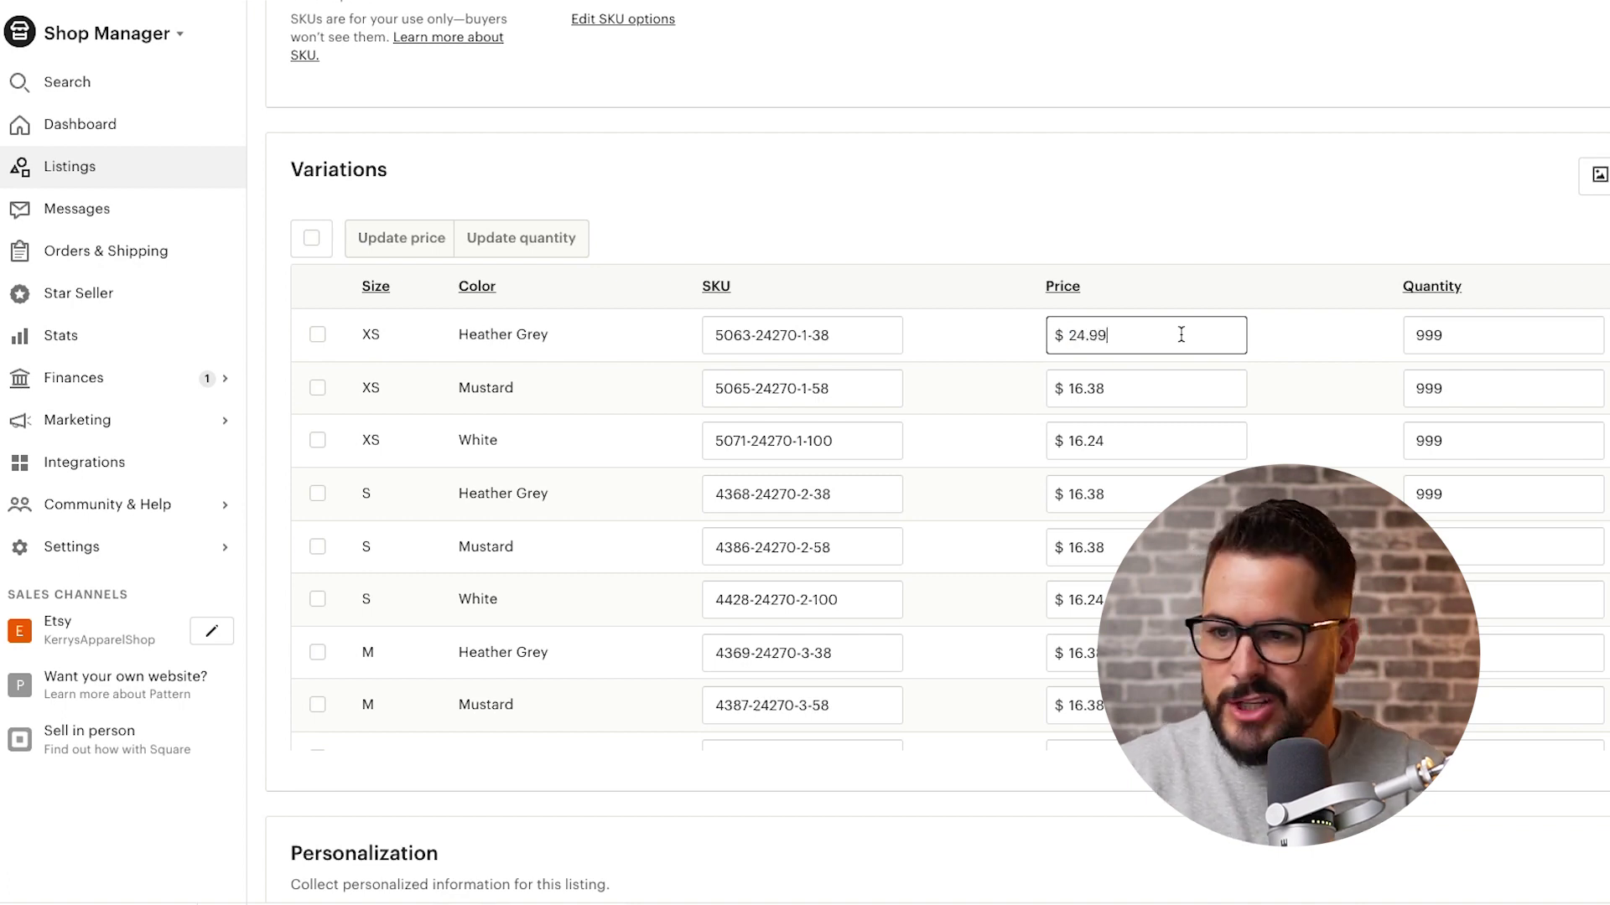
# Review the remaining size and color variations, then the listing's personalization, shipping options, customs information and shipping price preview
pyautogui.scroll(-10, 1491, 721)
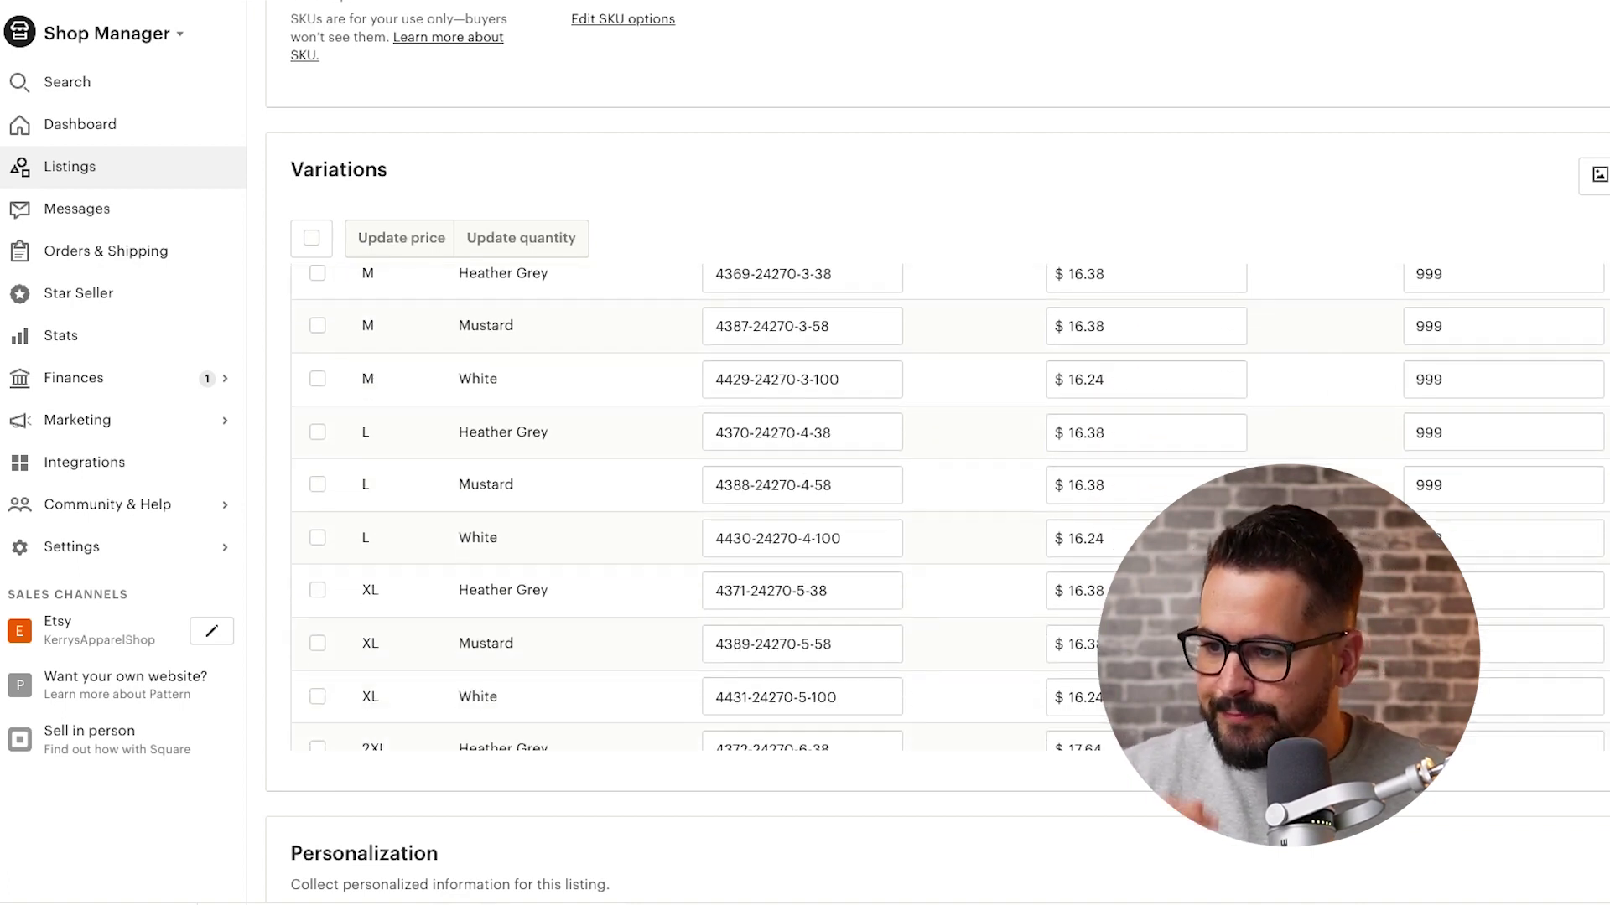
pyautogui.scroll(-7, 1490, 782)
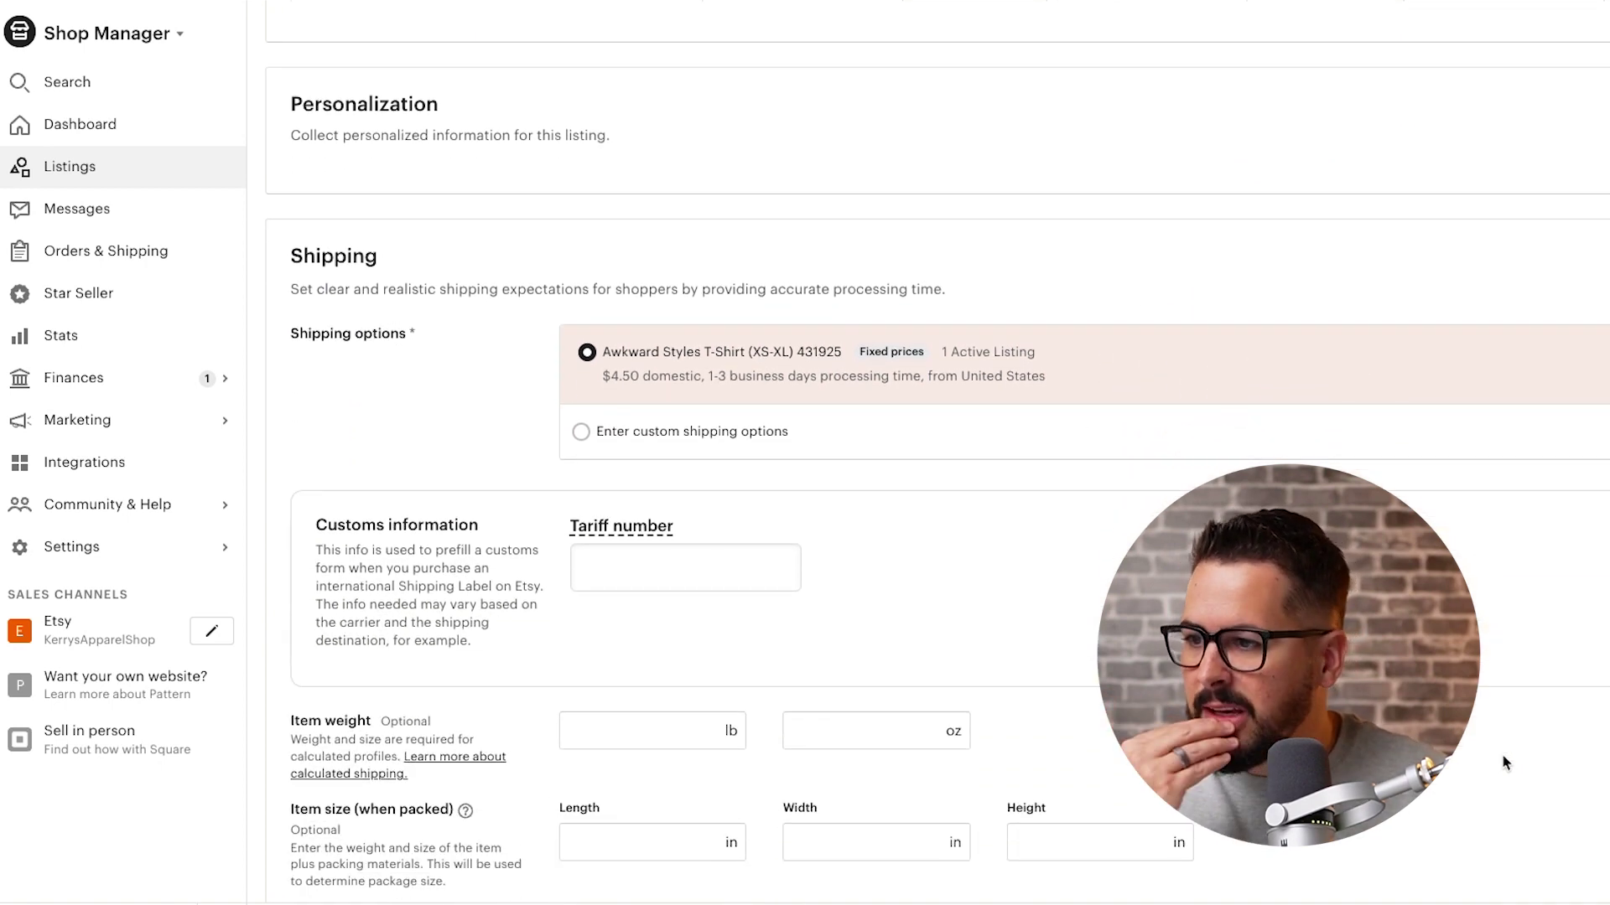
pyautogui.scroll(-1, 1503, 761)
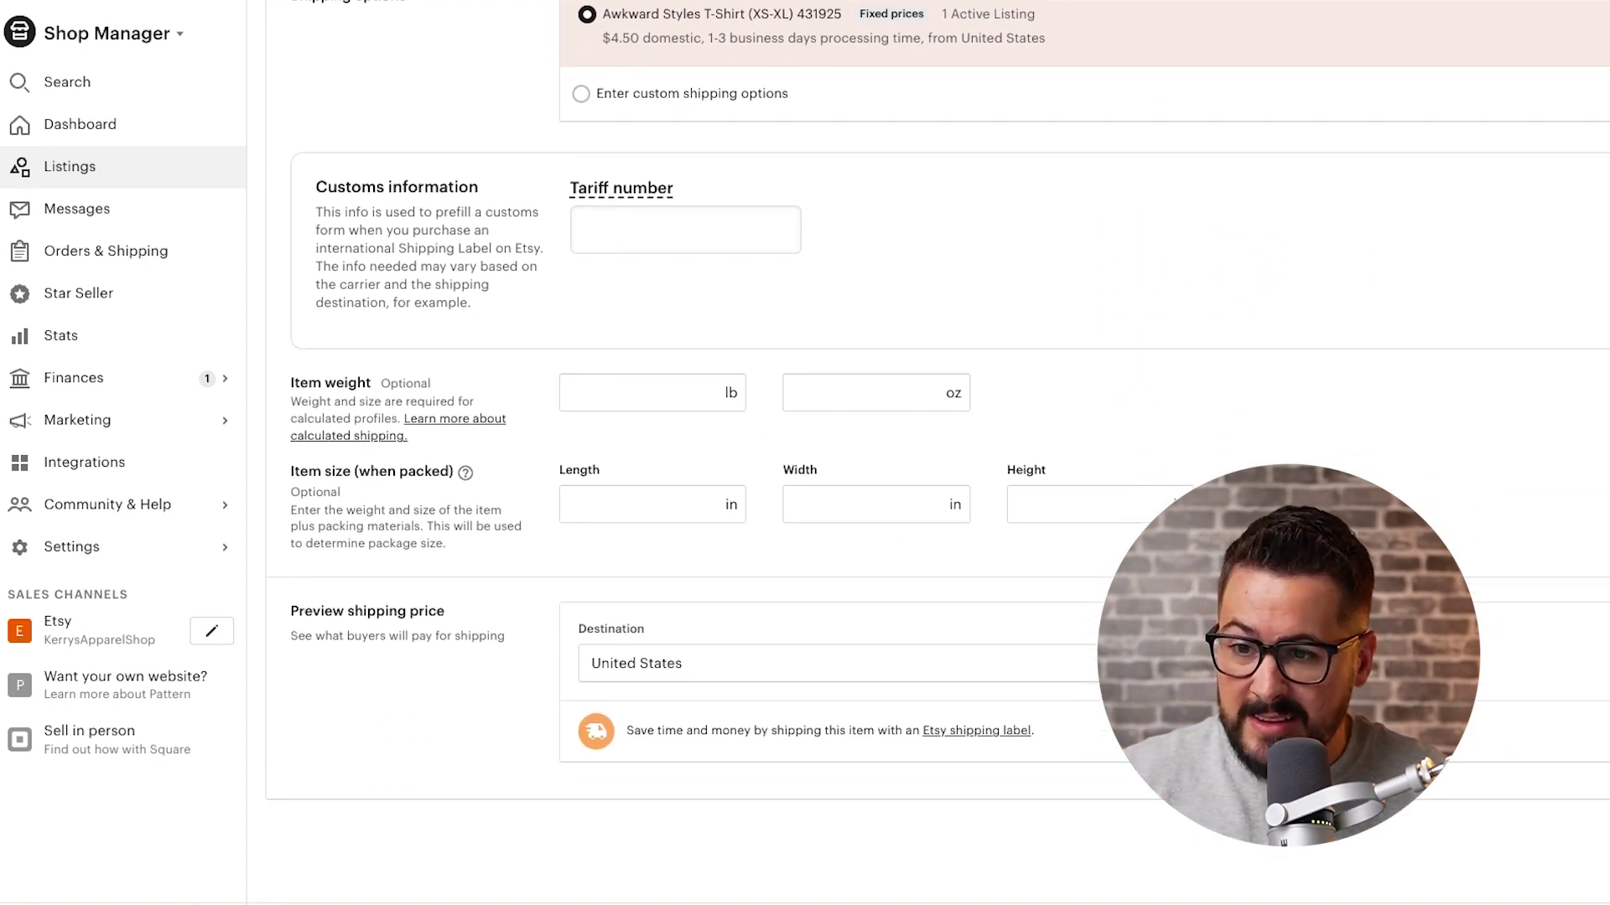
pyautogui.scroll(-1, 1501, 658)
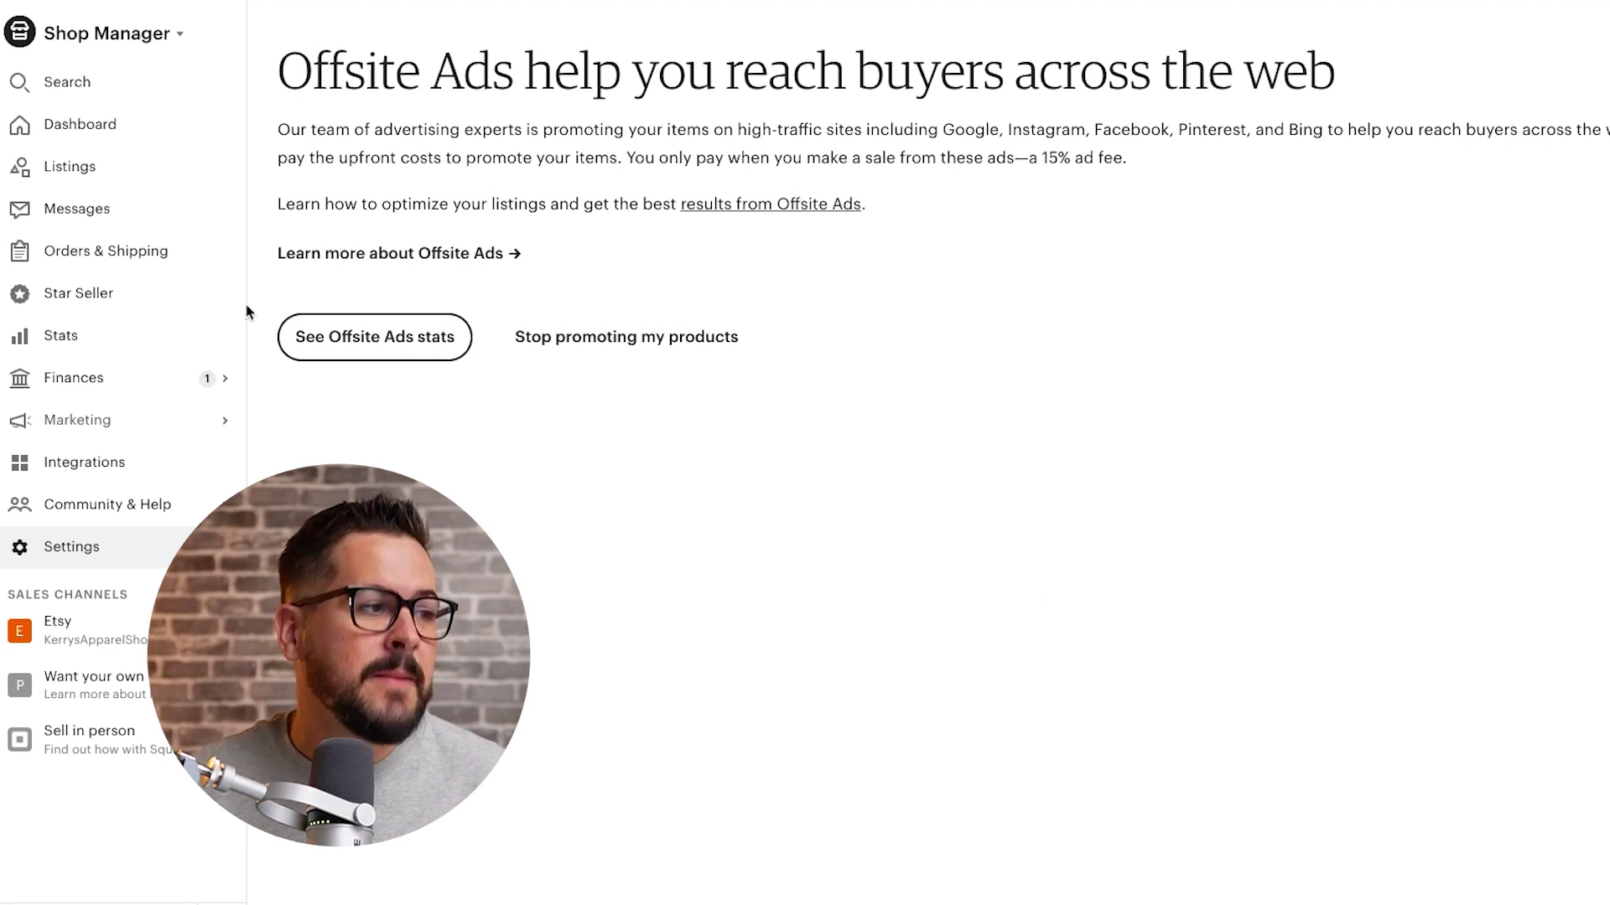
# Start an Etsy Ads campaign with the goal of reaching new buyers and a daily budget of $5.00
pyautogui.click(99, 427)
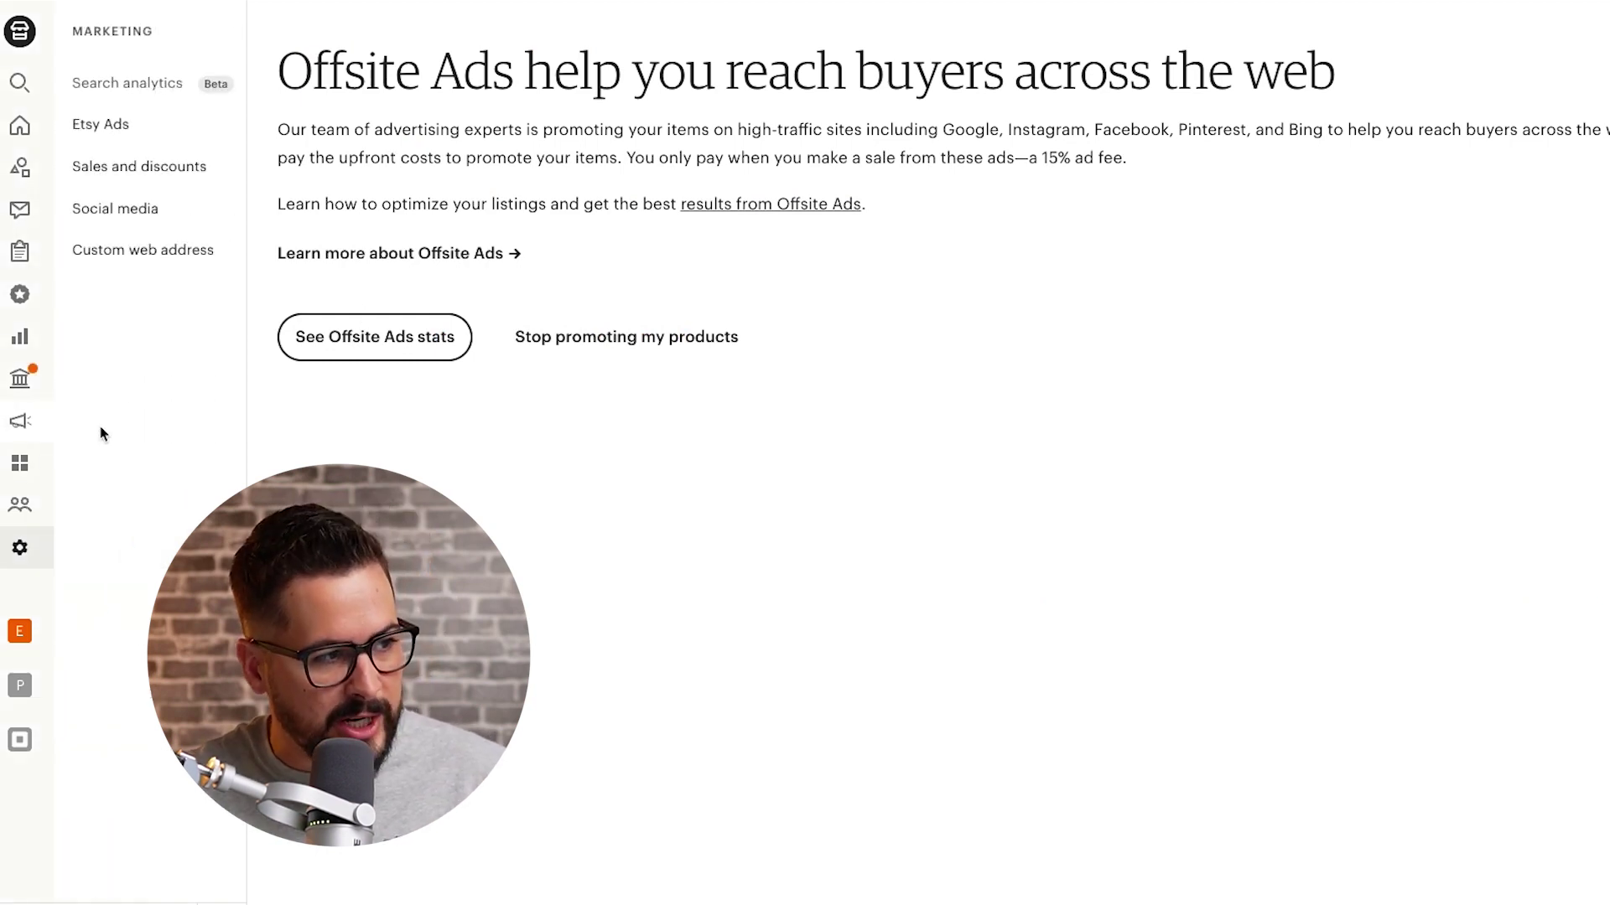
pyautogui.click(123, 130)
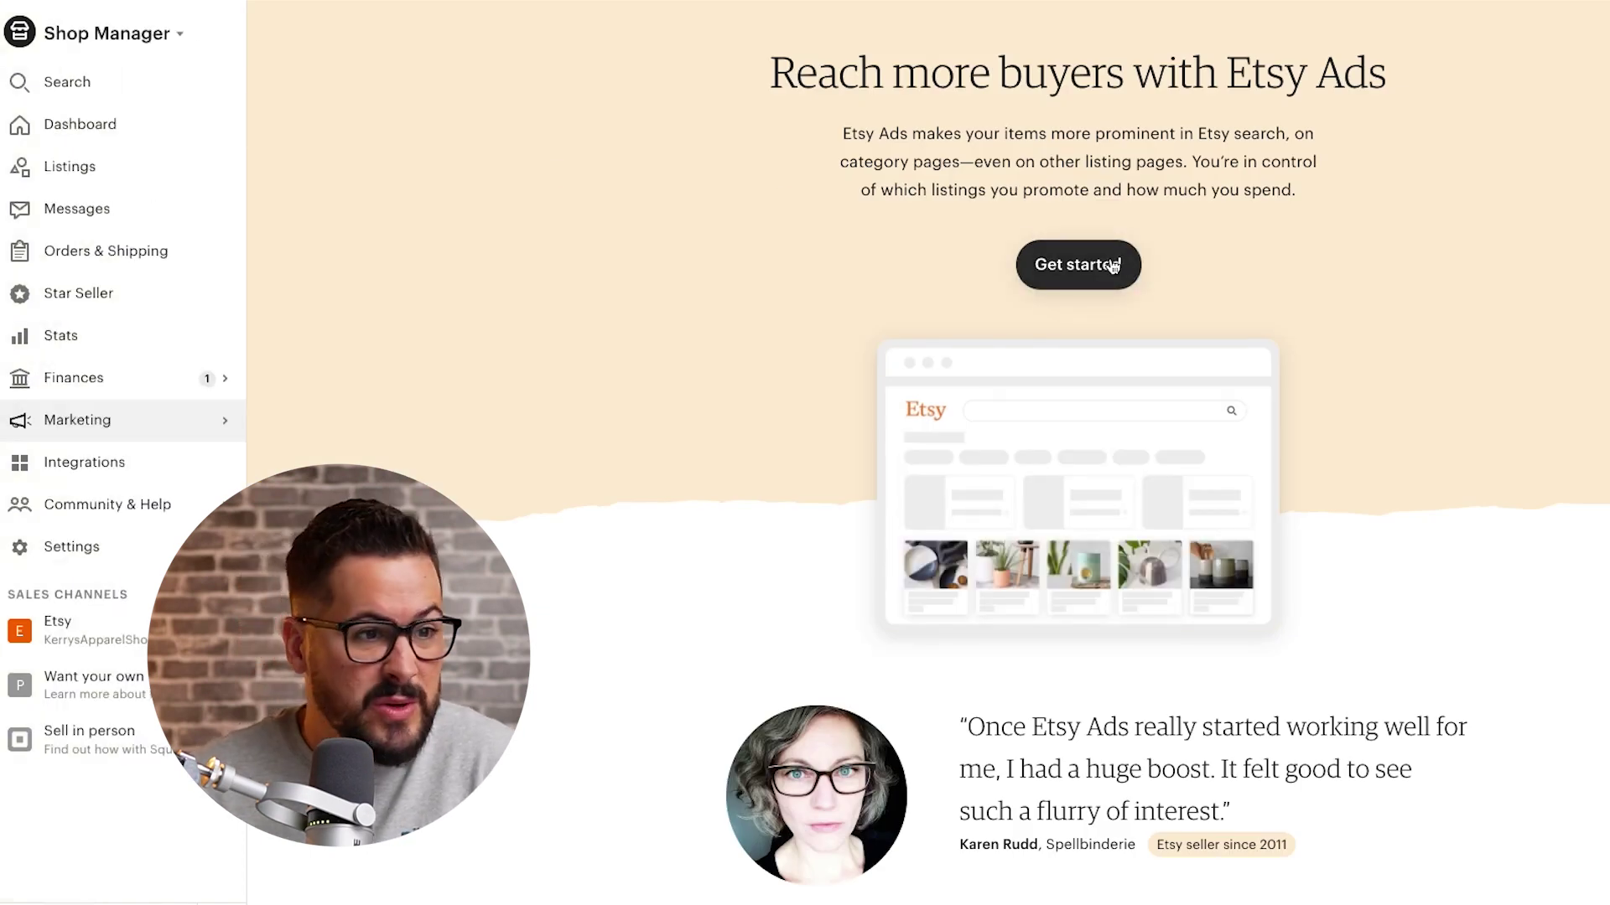
pyautogui.click(1112, 267)
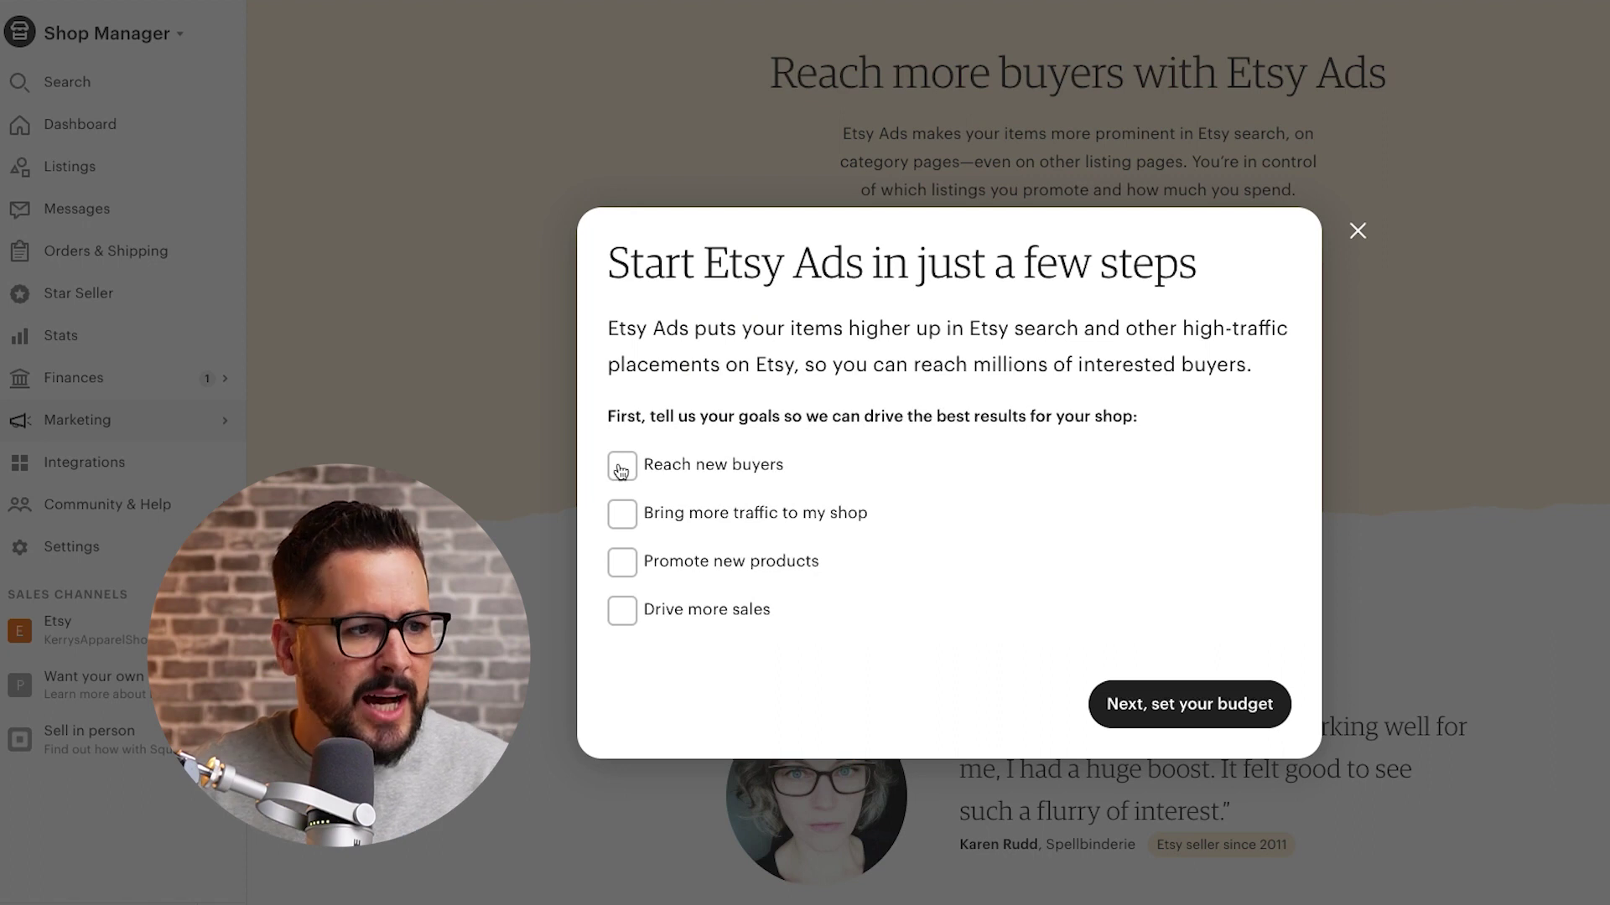
pyautogui.click(621, 468)
pyautogui.click(1195, 706)
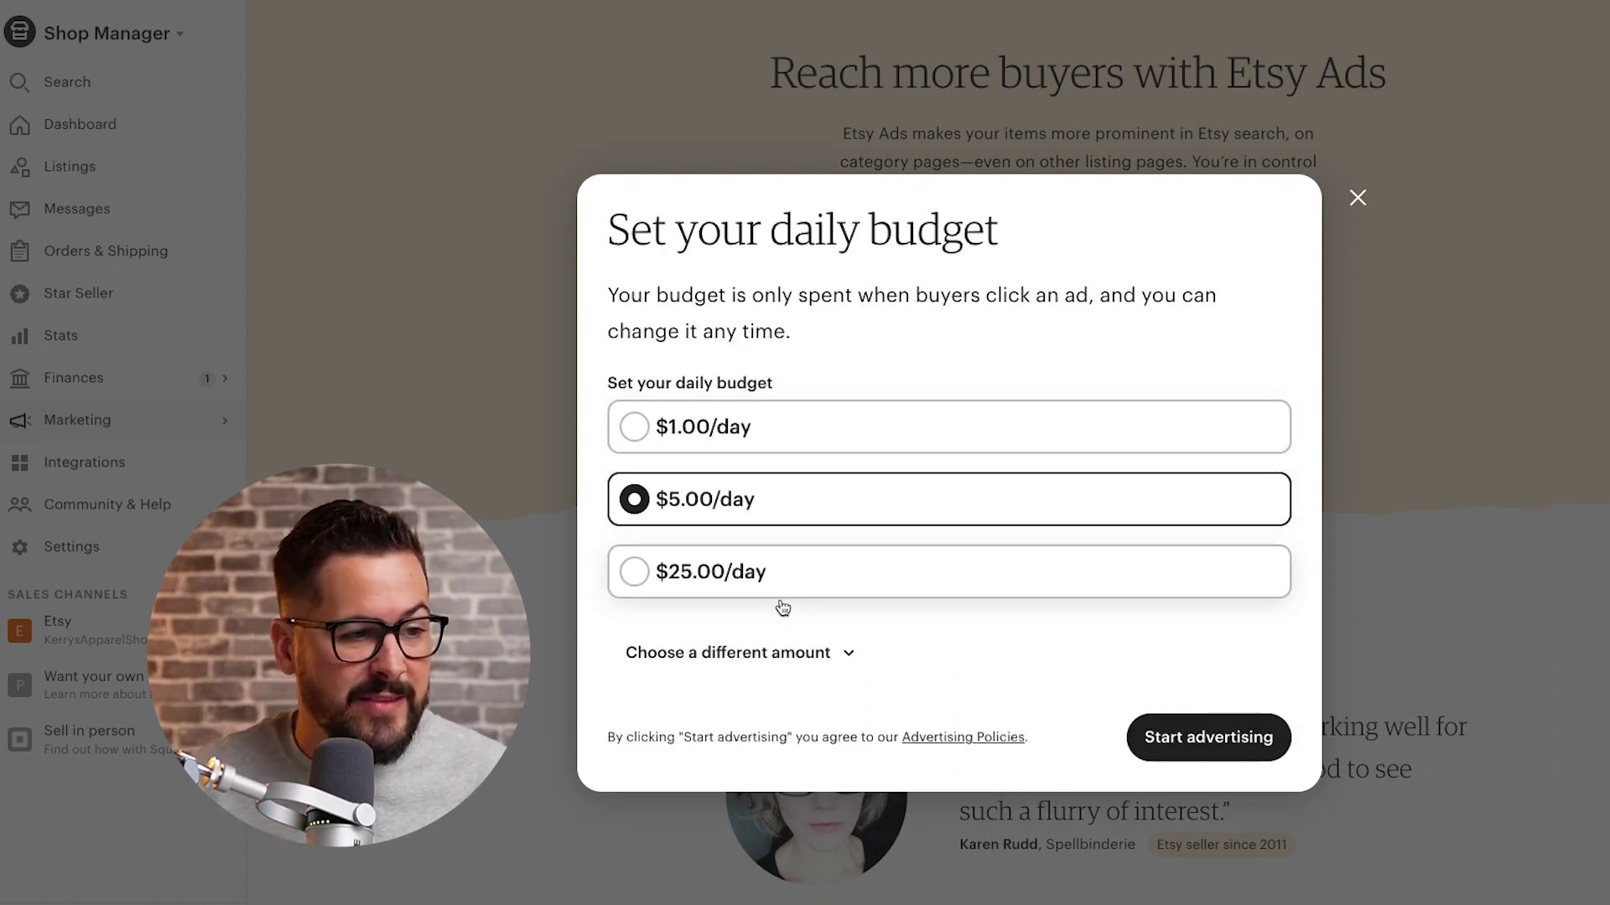
pyautogui.click(1208, 734)
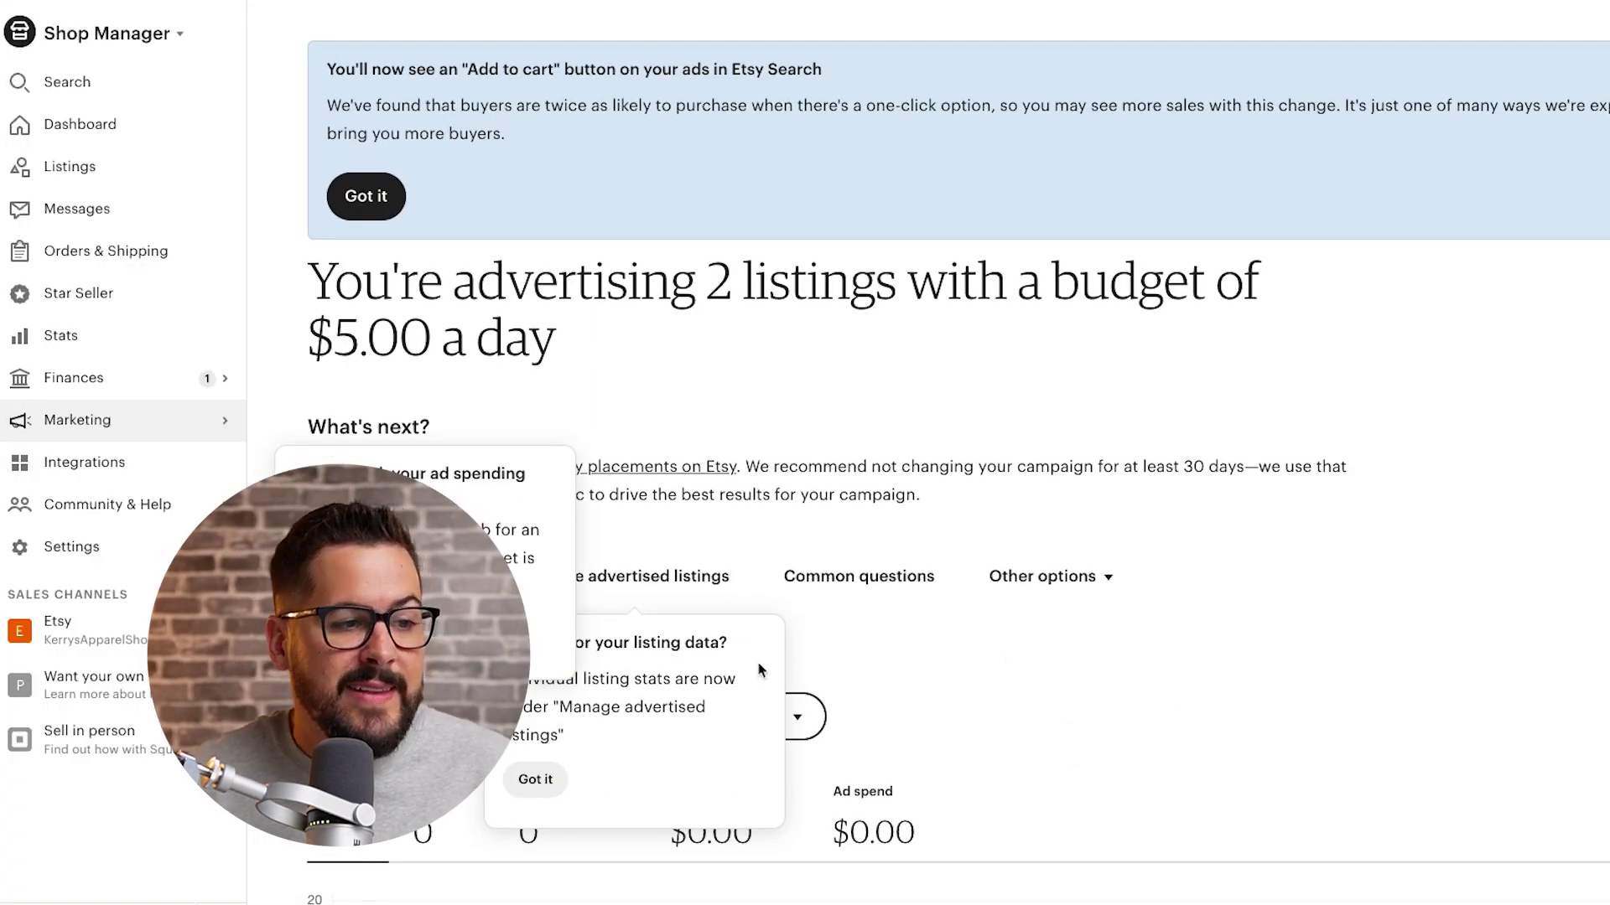
# Dismiss the ad spending and listing data tips, and read the recommendation on how long to leave the campaign unchanged
pyautogui.click(535, 778)
pyautogui.click(323, 644)
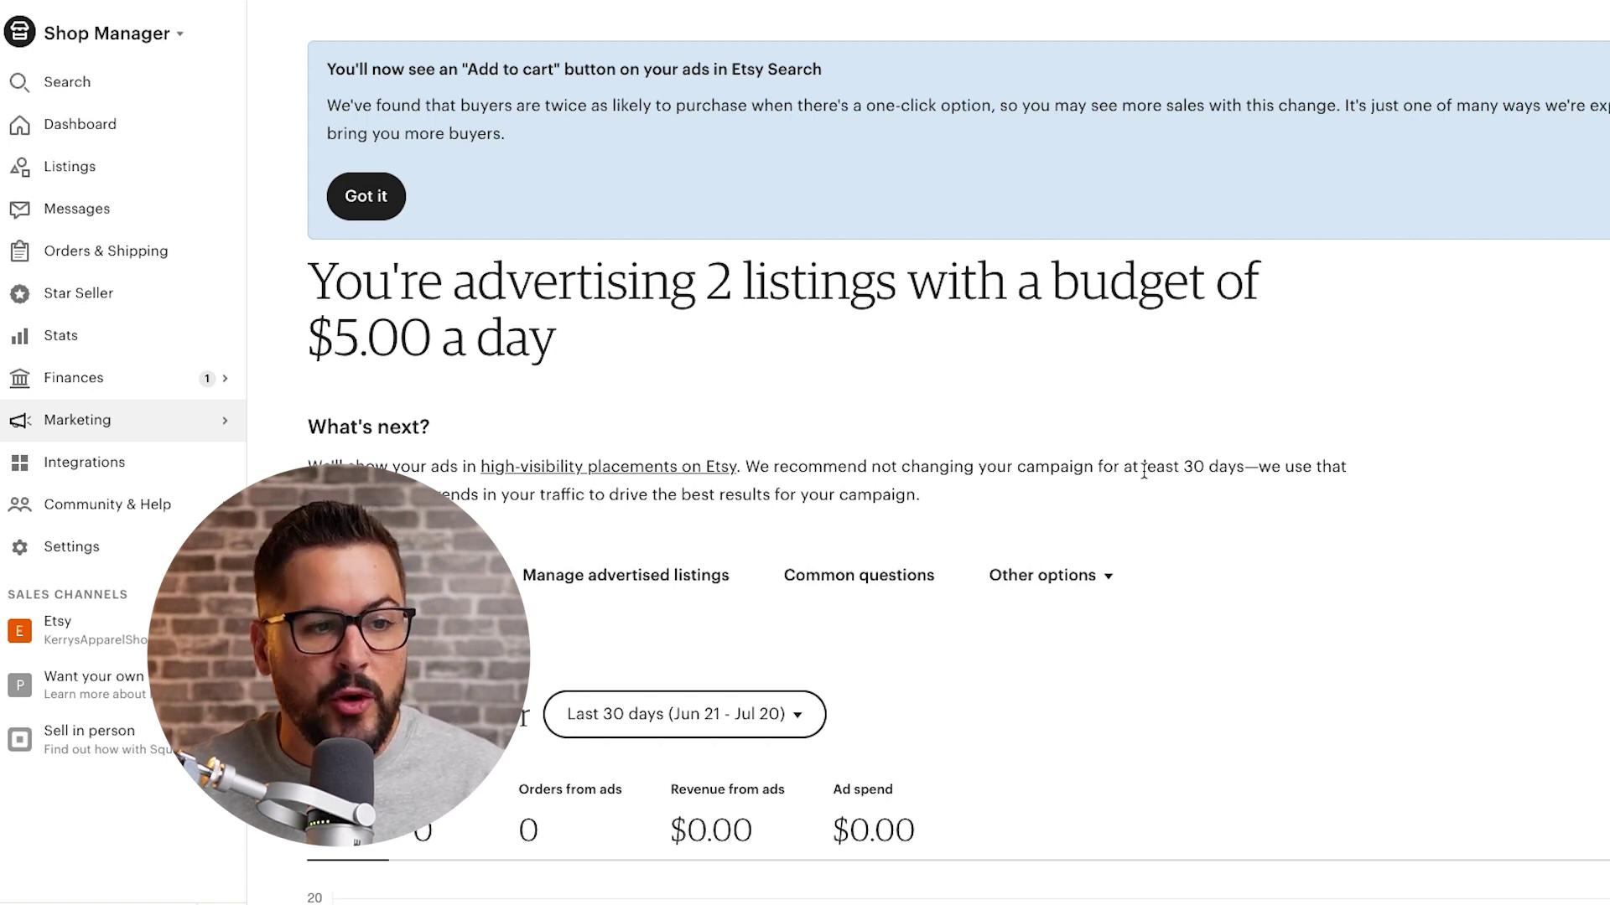
pyautogui.moveTo(1143, 472); pyautogui.dragTo(1241, 467)
pyautogui.click(1345, 467)
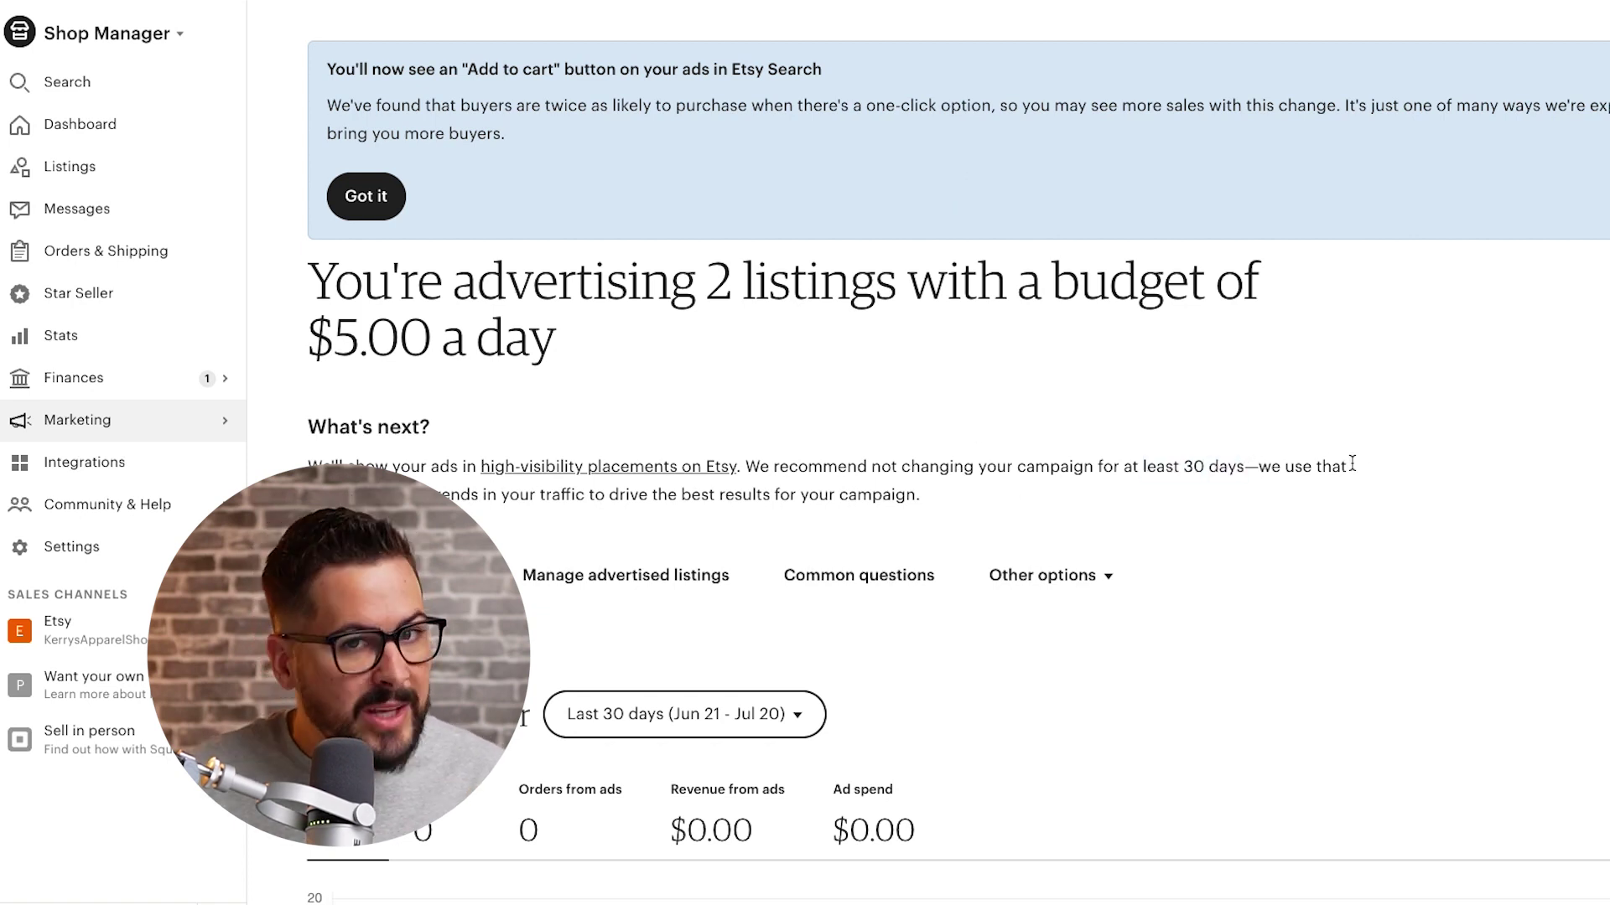